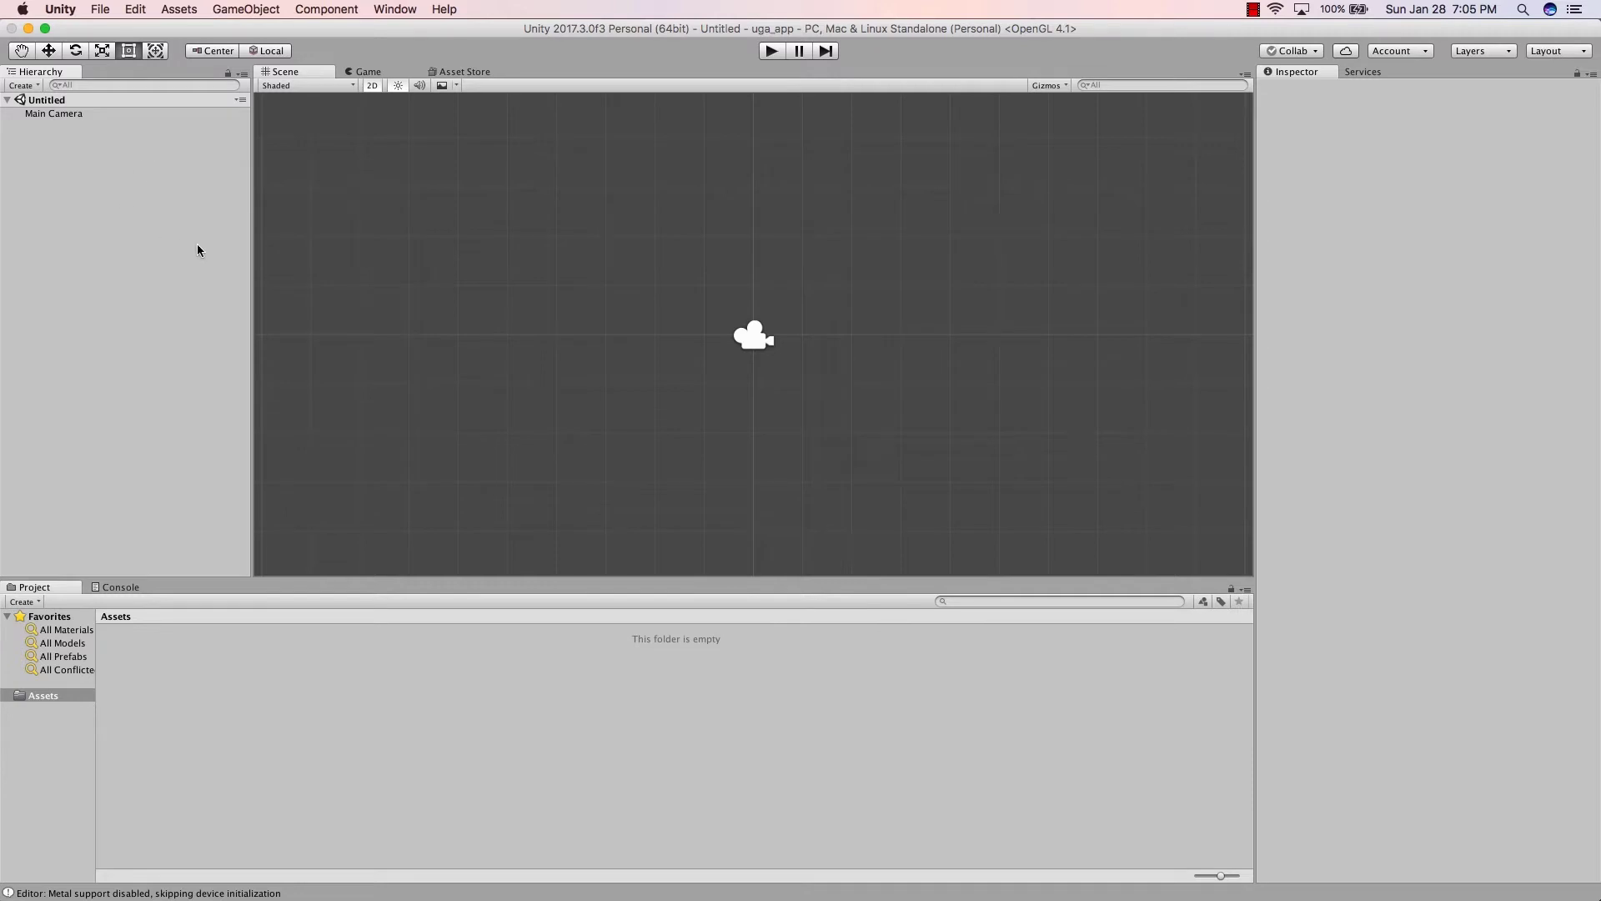
Show the Scene view and switch to the Game view of the empty scene
click(382, 50)
click(306, 75)
click(368, 72)
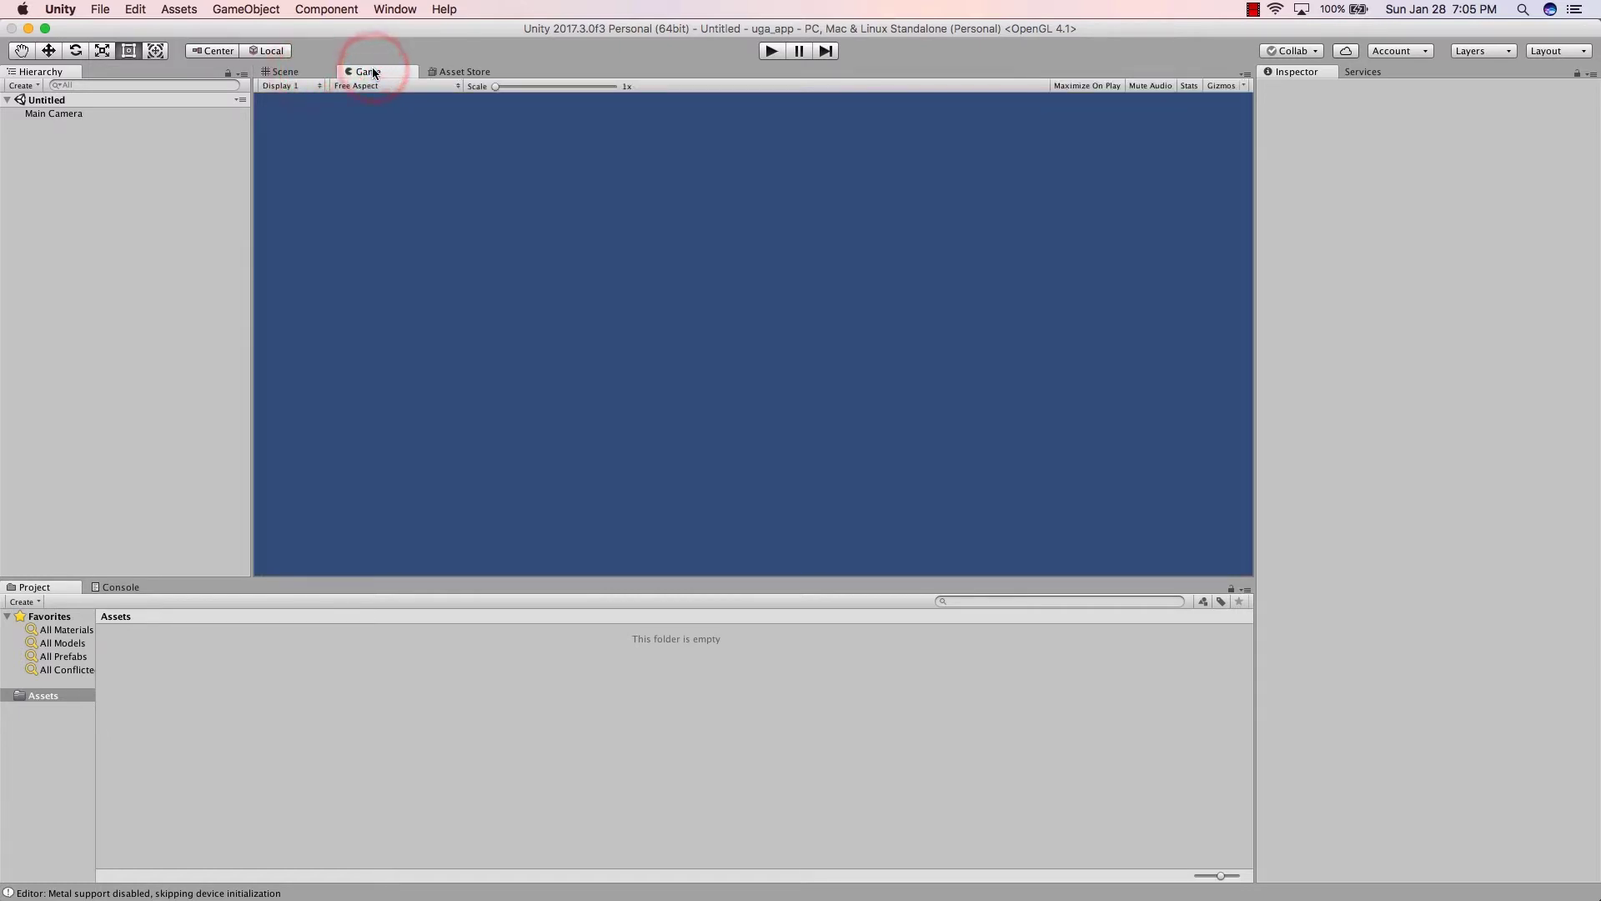
Open the Asset Store and enlarge its viewing area by shrinking the Project and Inspector areas
click(446, 72)
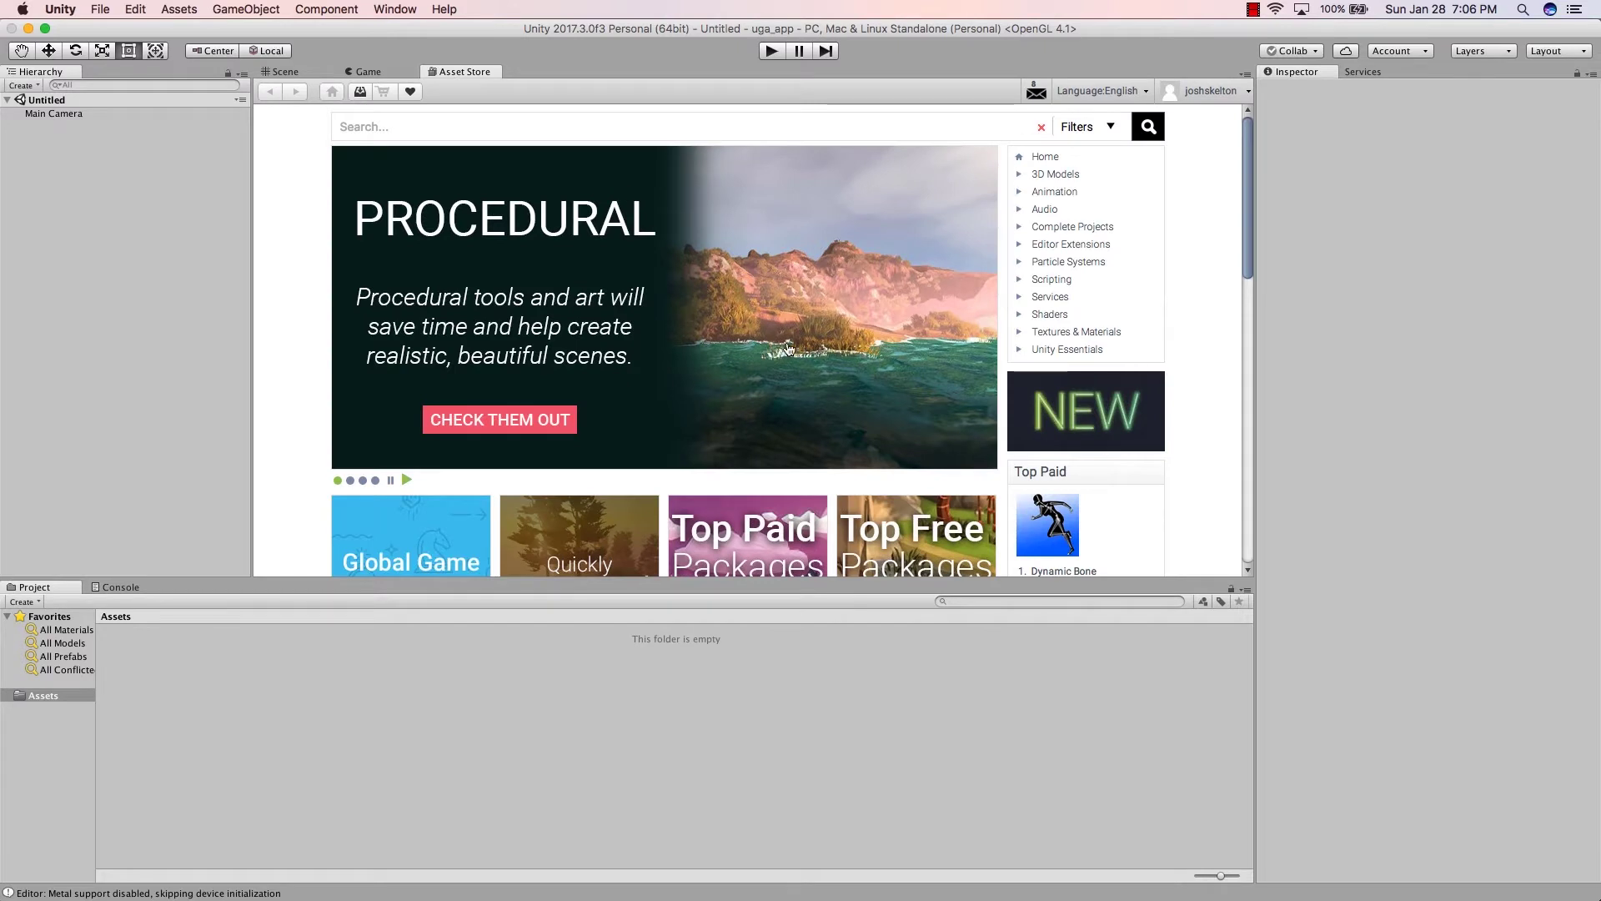
drag(867, 577, 867, 659)
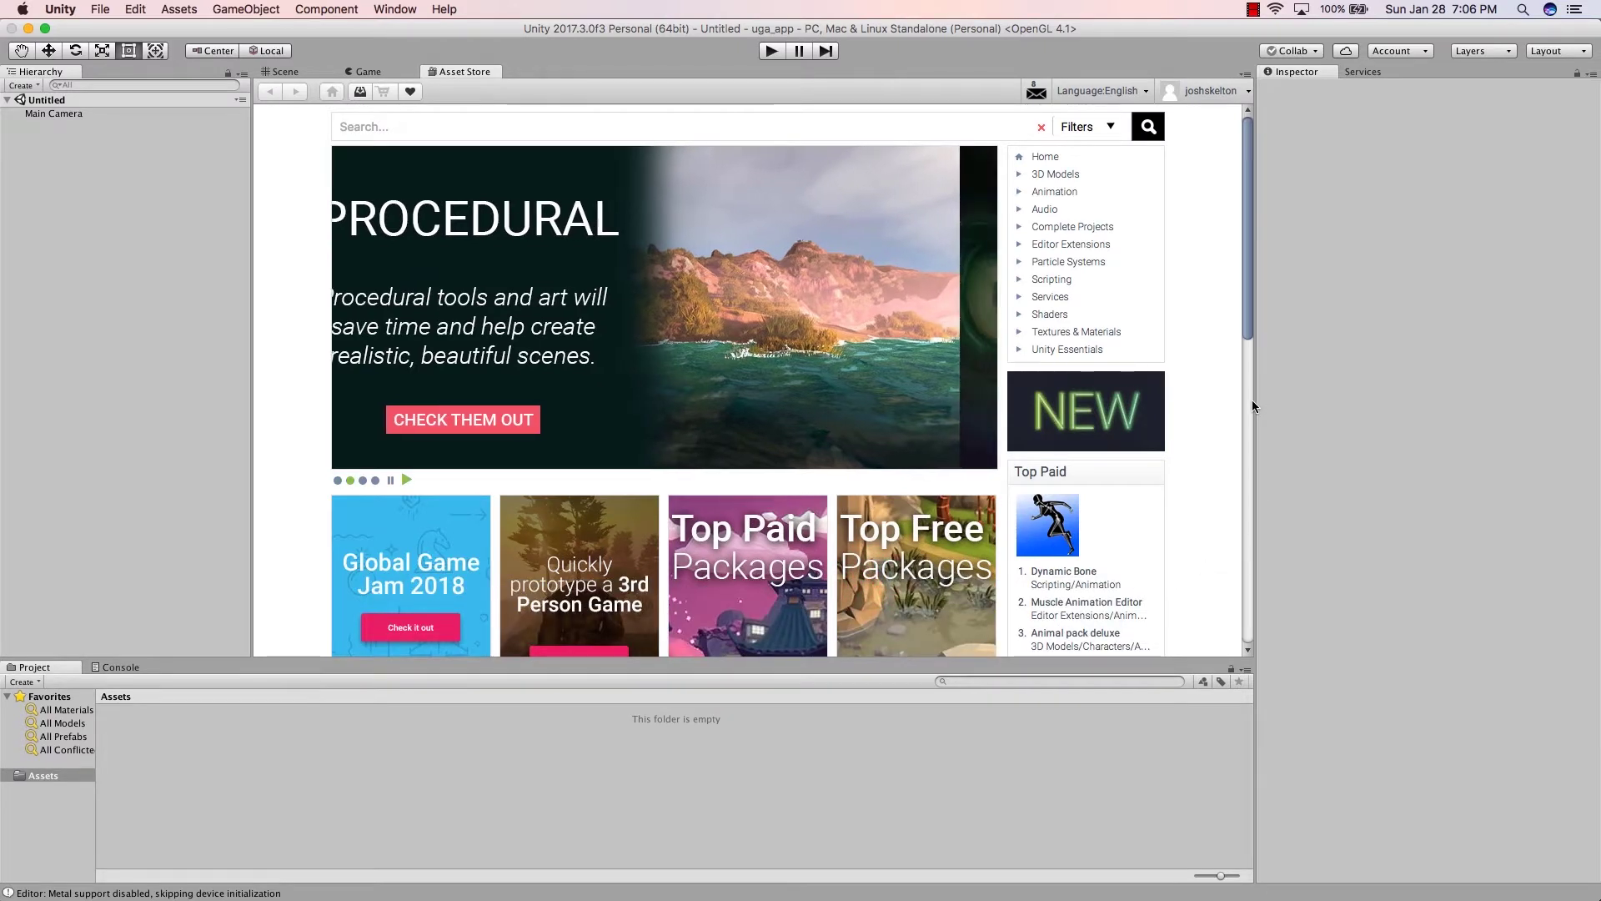
drag(1254, 398, 1287, 400)
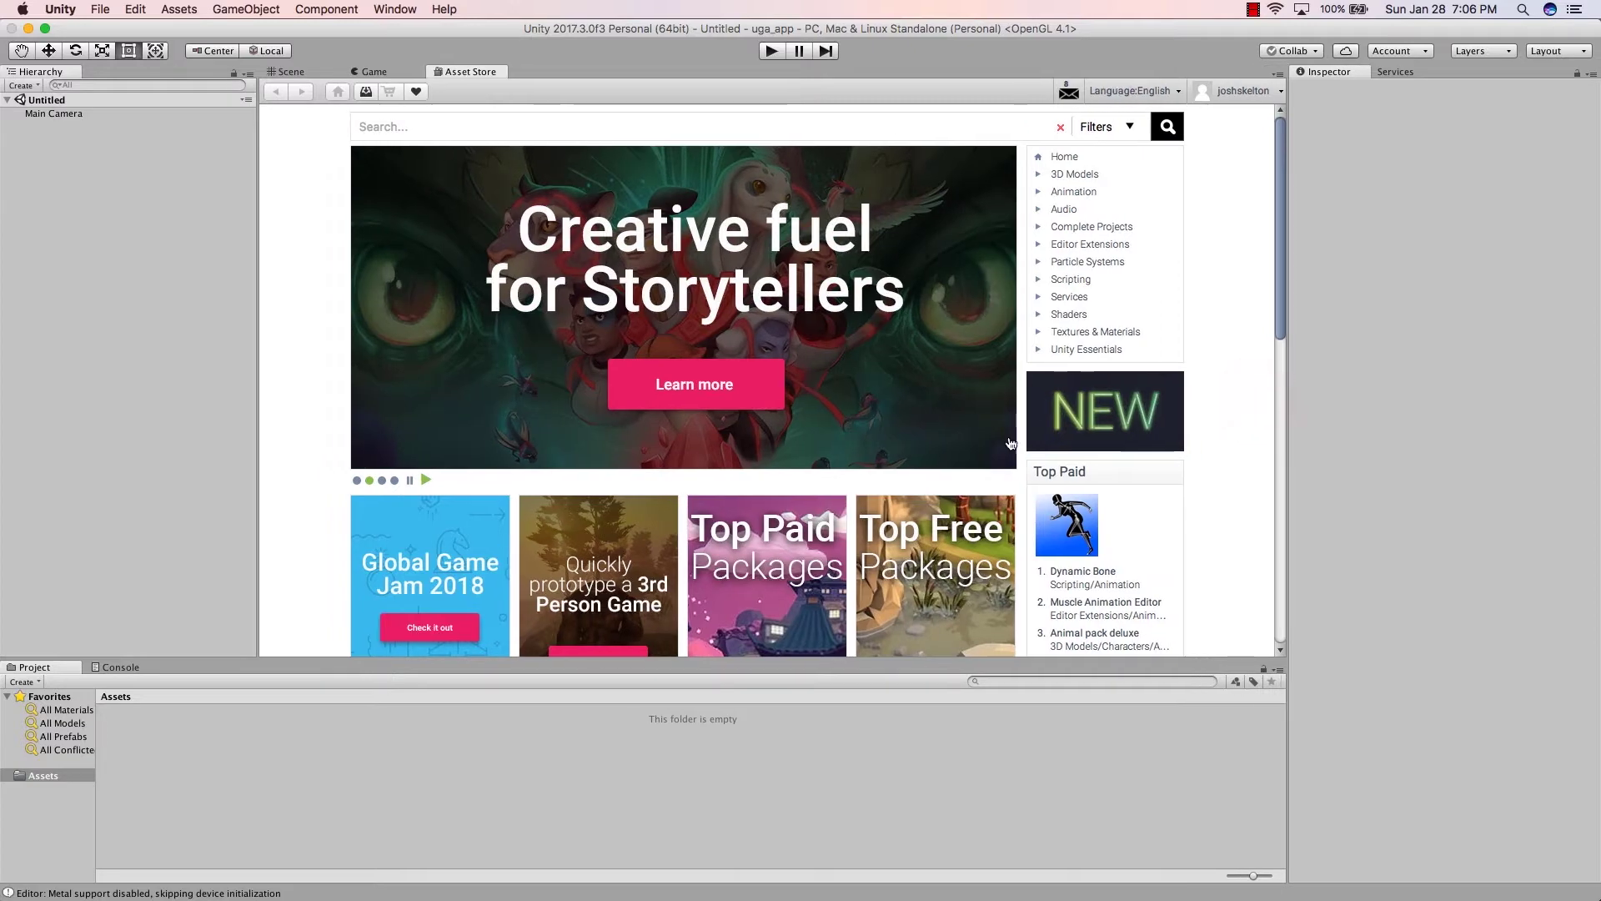
Browse the Asset Store home page, including the featured banners, package categories and Most Popular assets
scroll(1007, 449, down, 10)
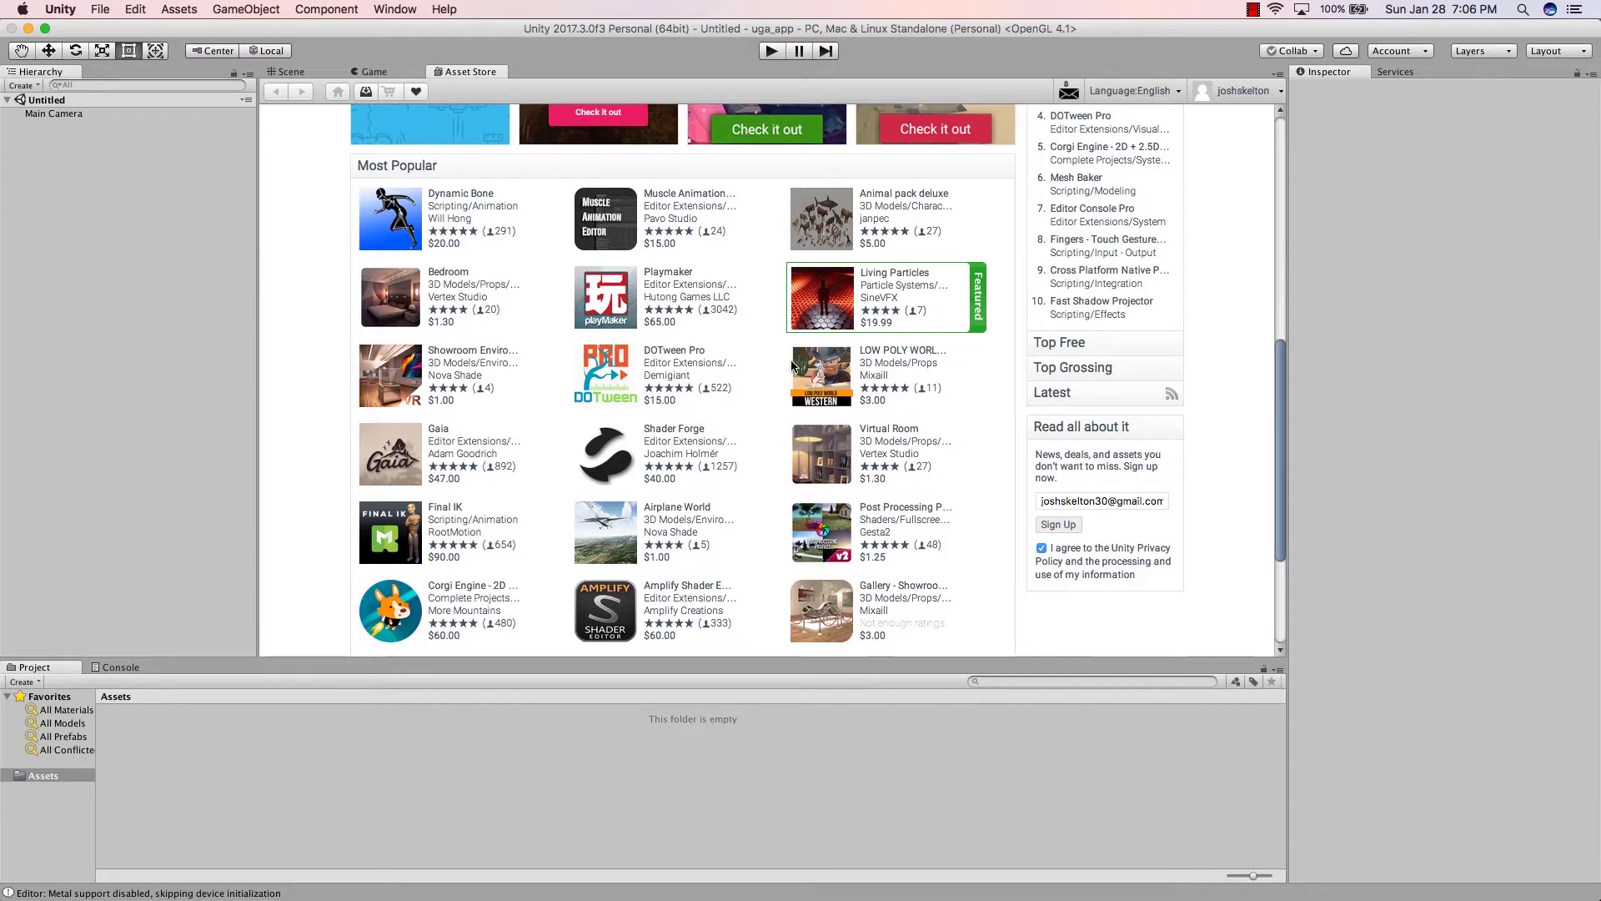
scroll(719, 362, up, 5)
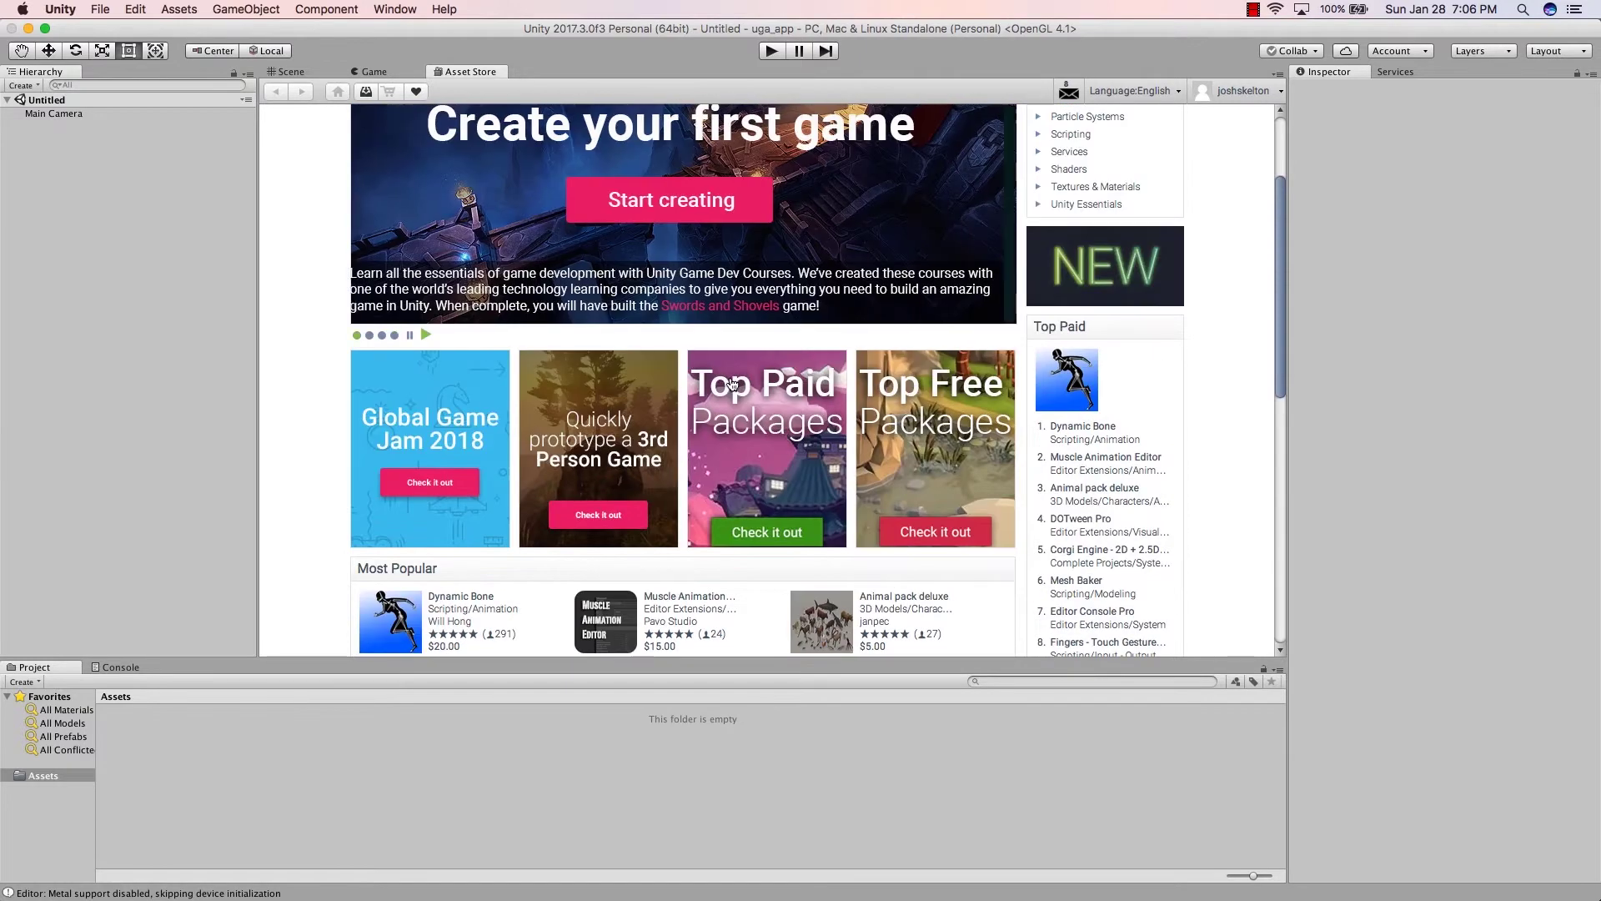
scroll(732, 383, up, 3)
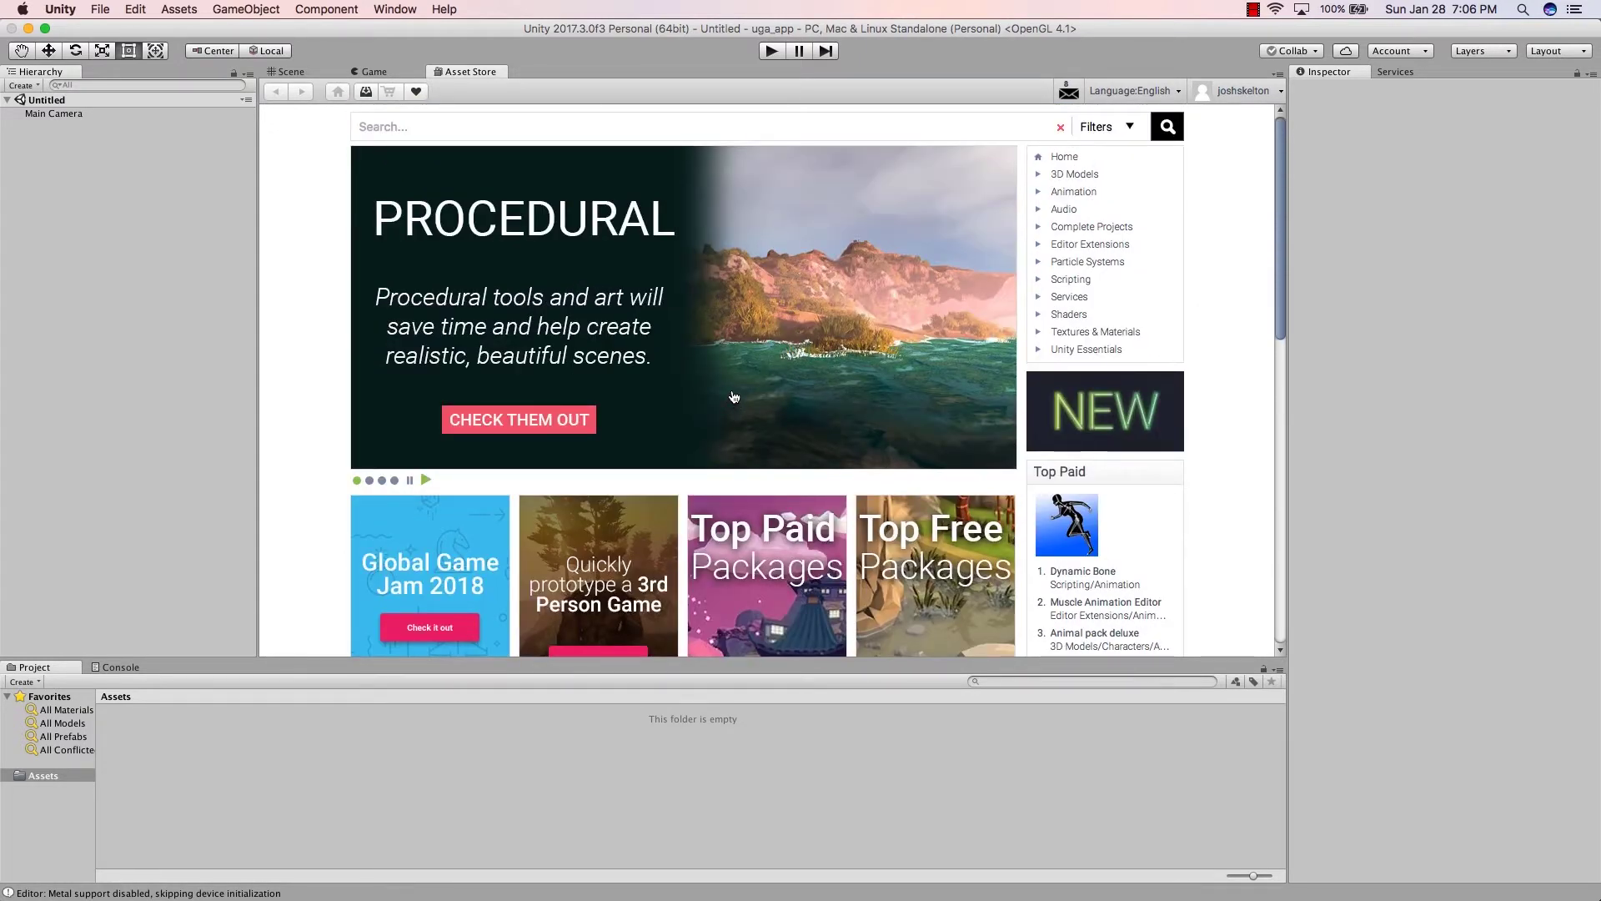
scroll(704, 405, down, 2)
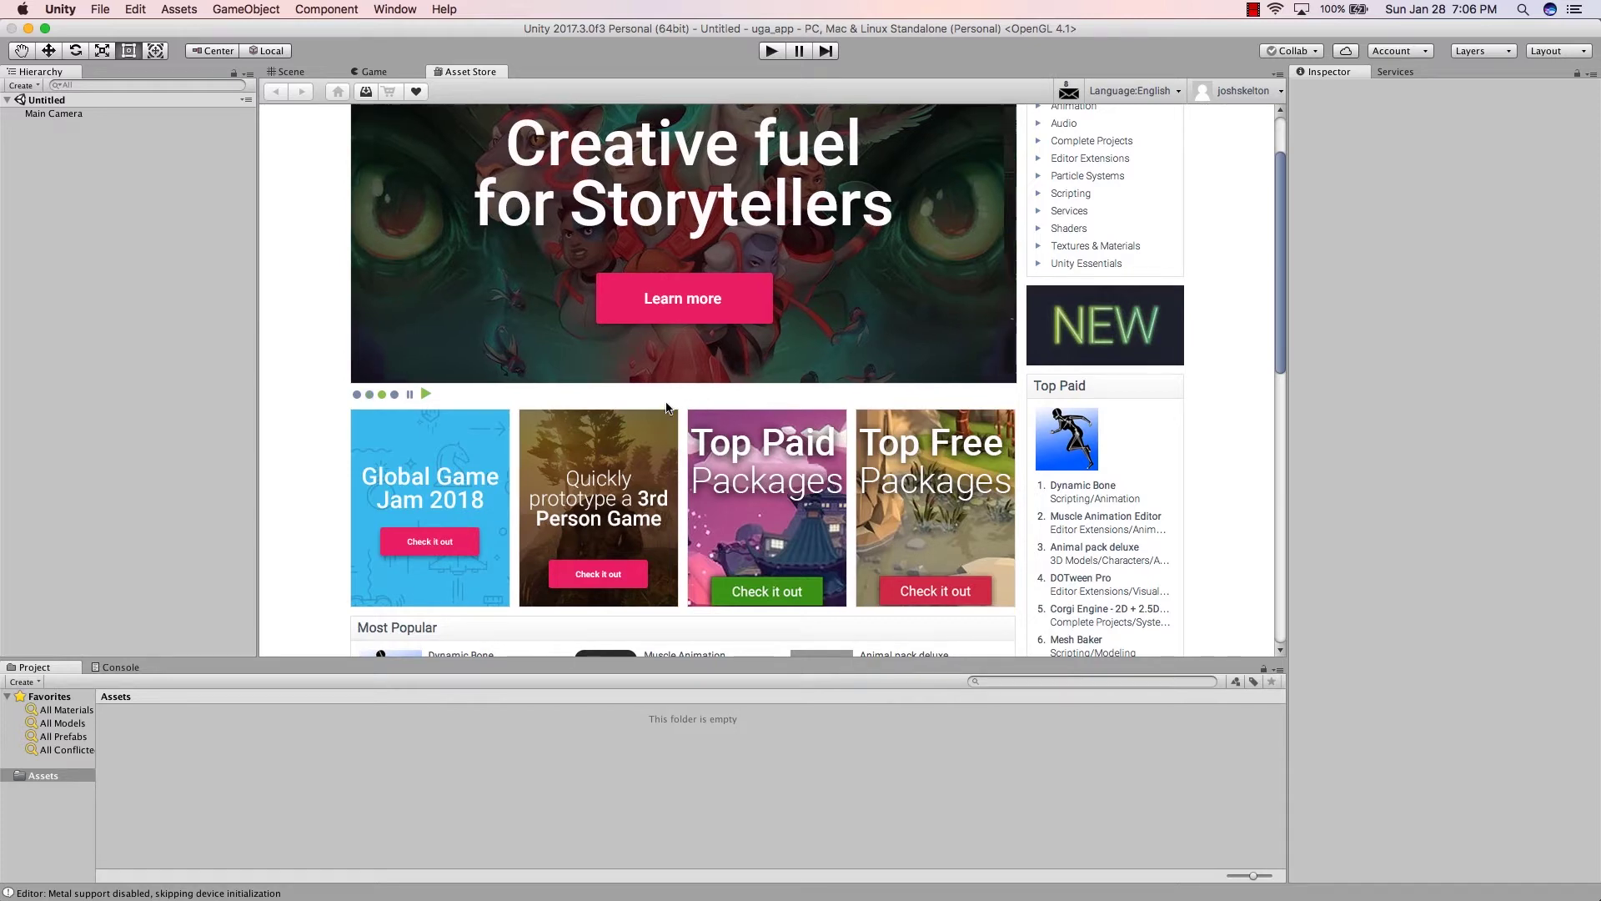
scroll(497, 373, up, 2)
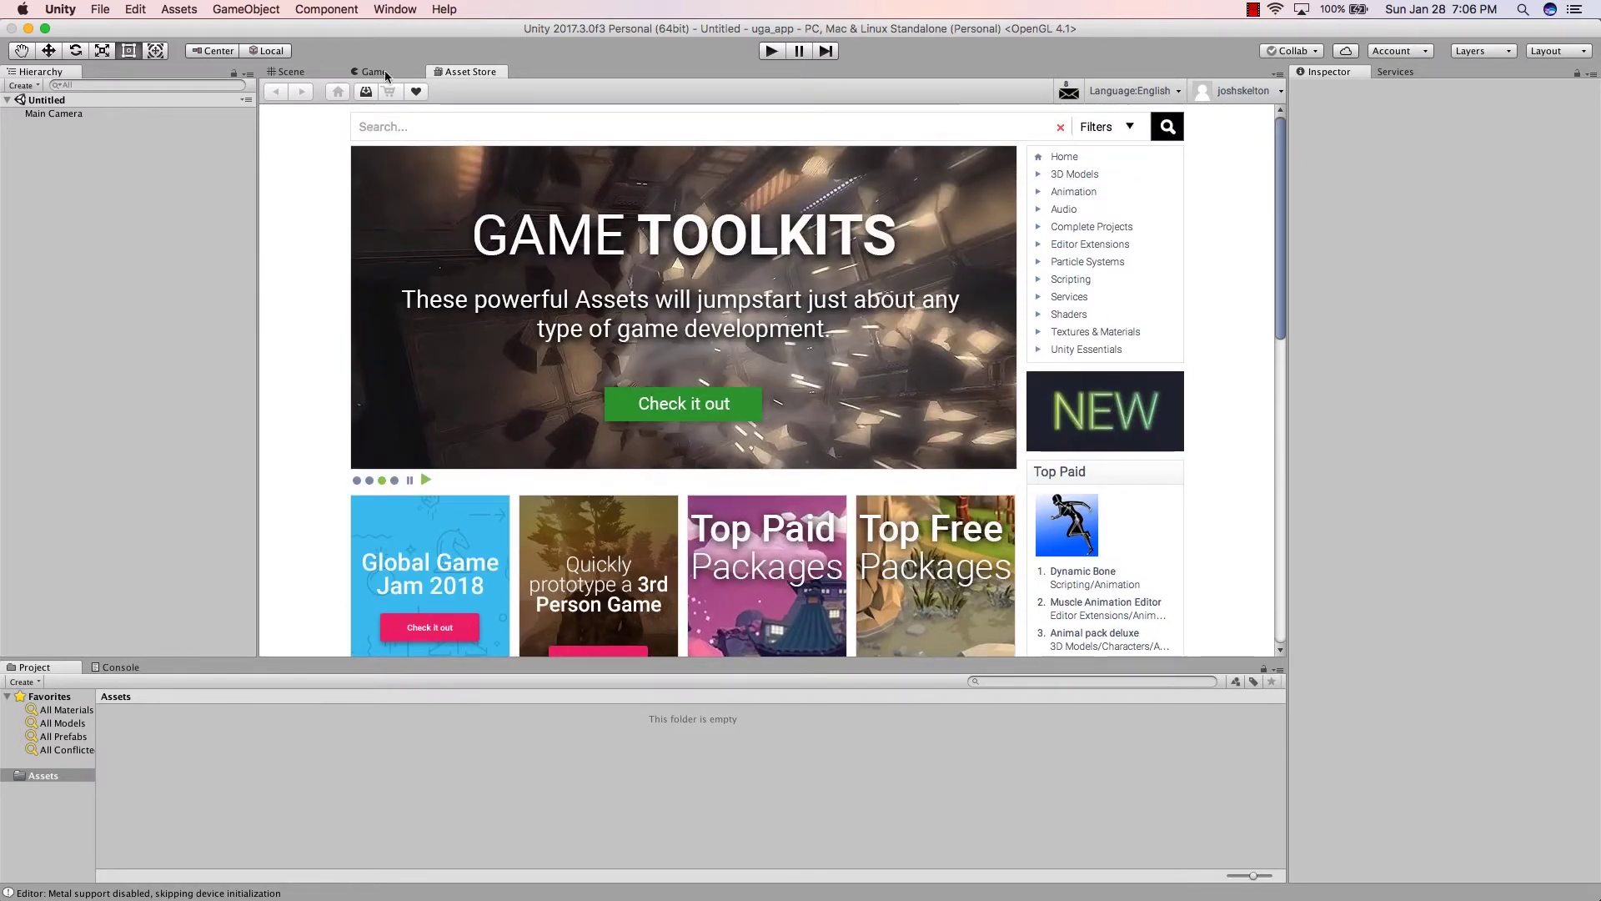
Return to the Scene view and compare its 3D display with the 2D display
click(291, 72)
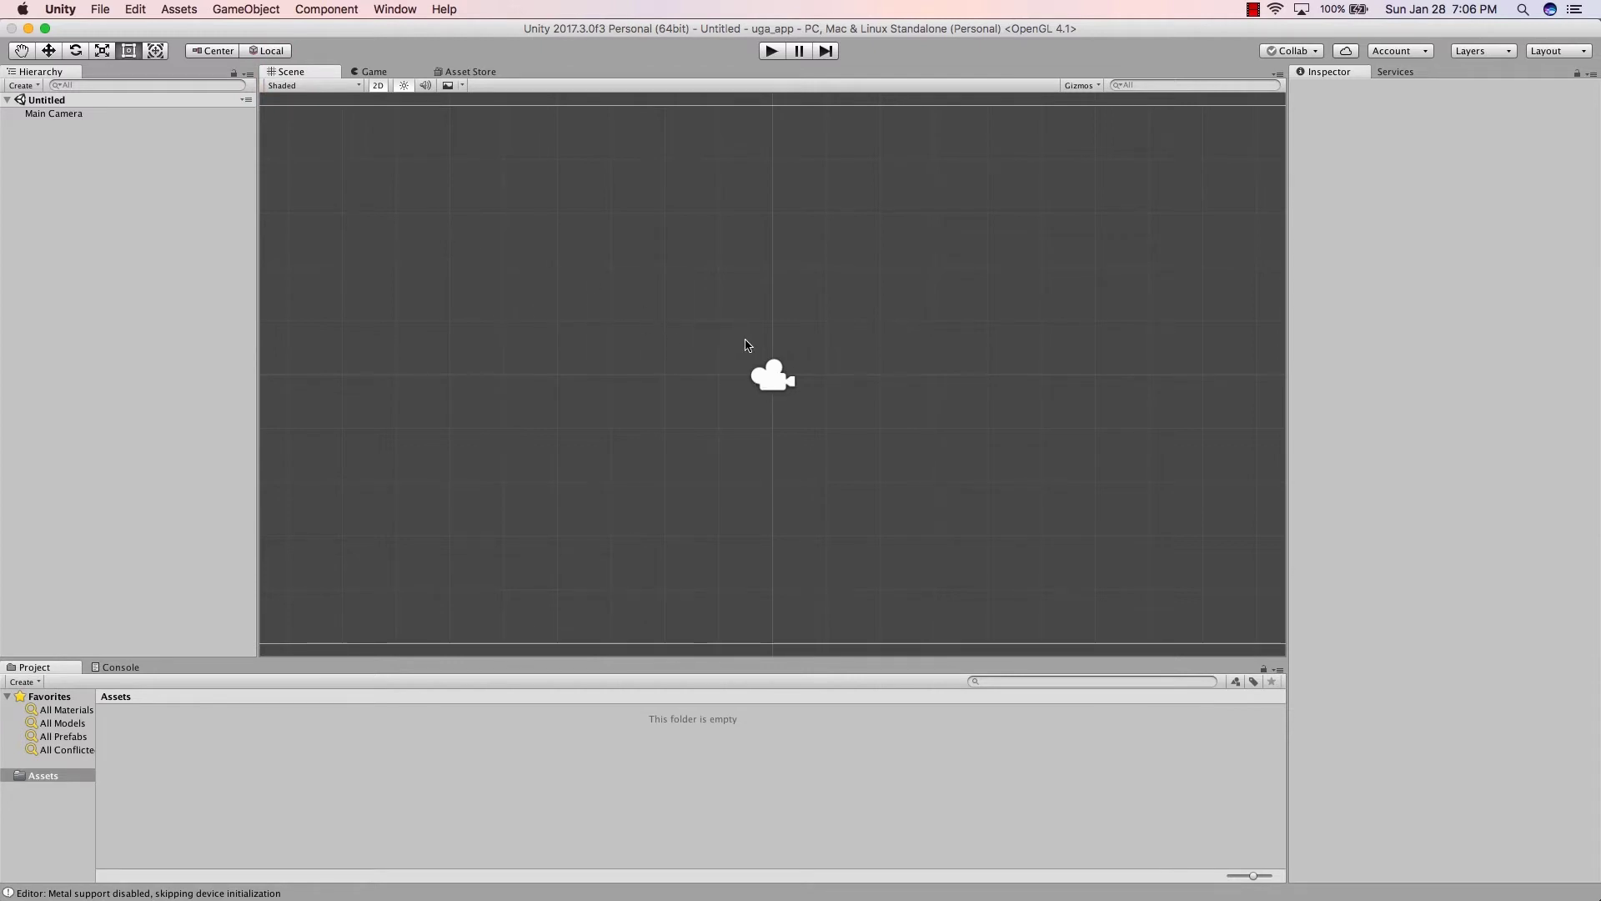
click(381, 90)
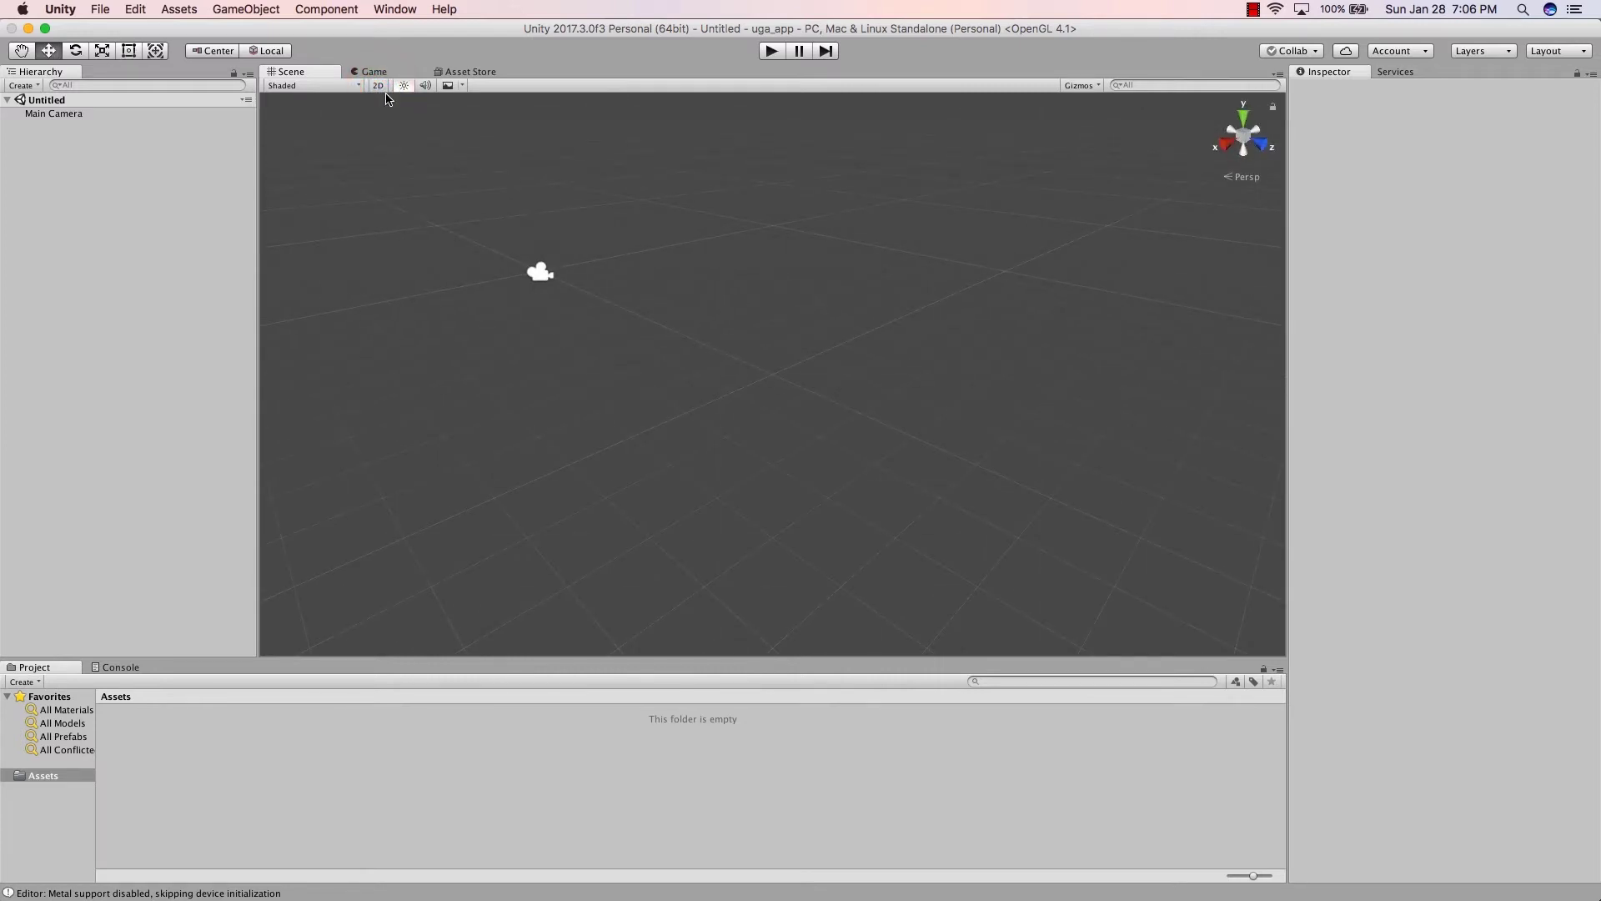
click(381, 90)
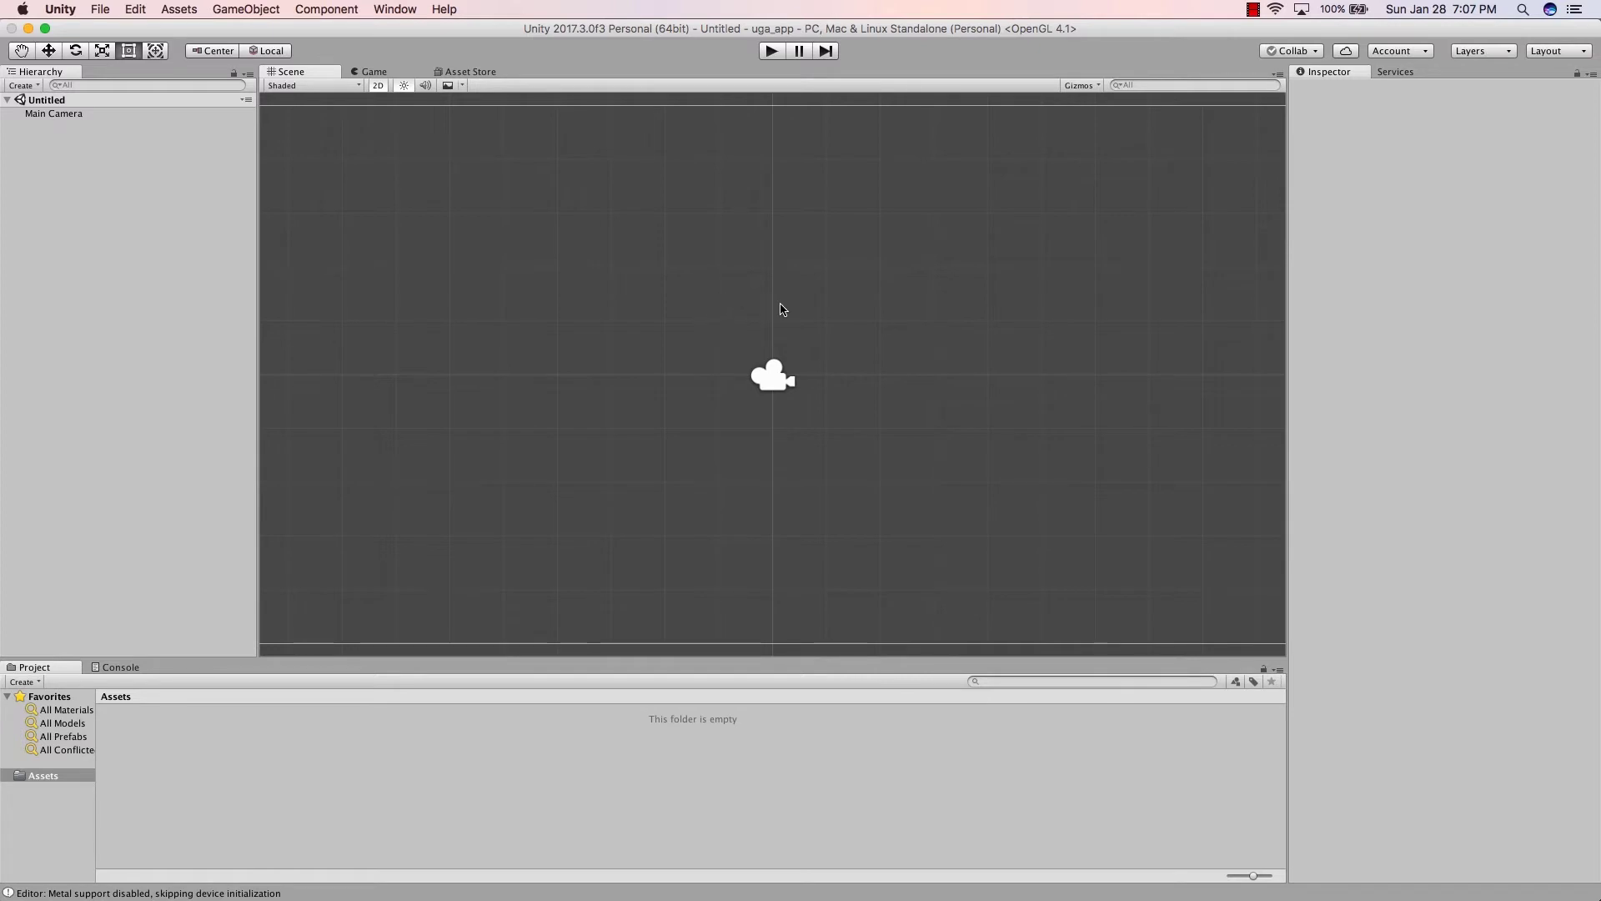
Select the Main Camera and frame it in the Scene view
drag(728, 331, 857, 447)
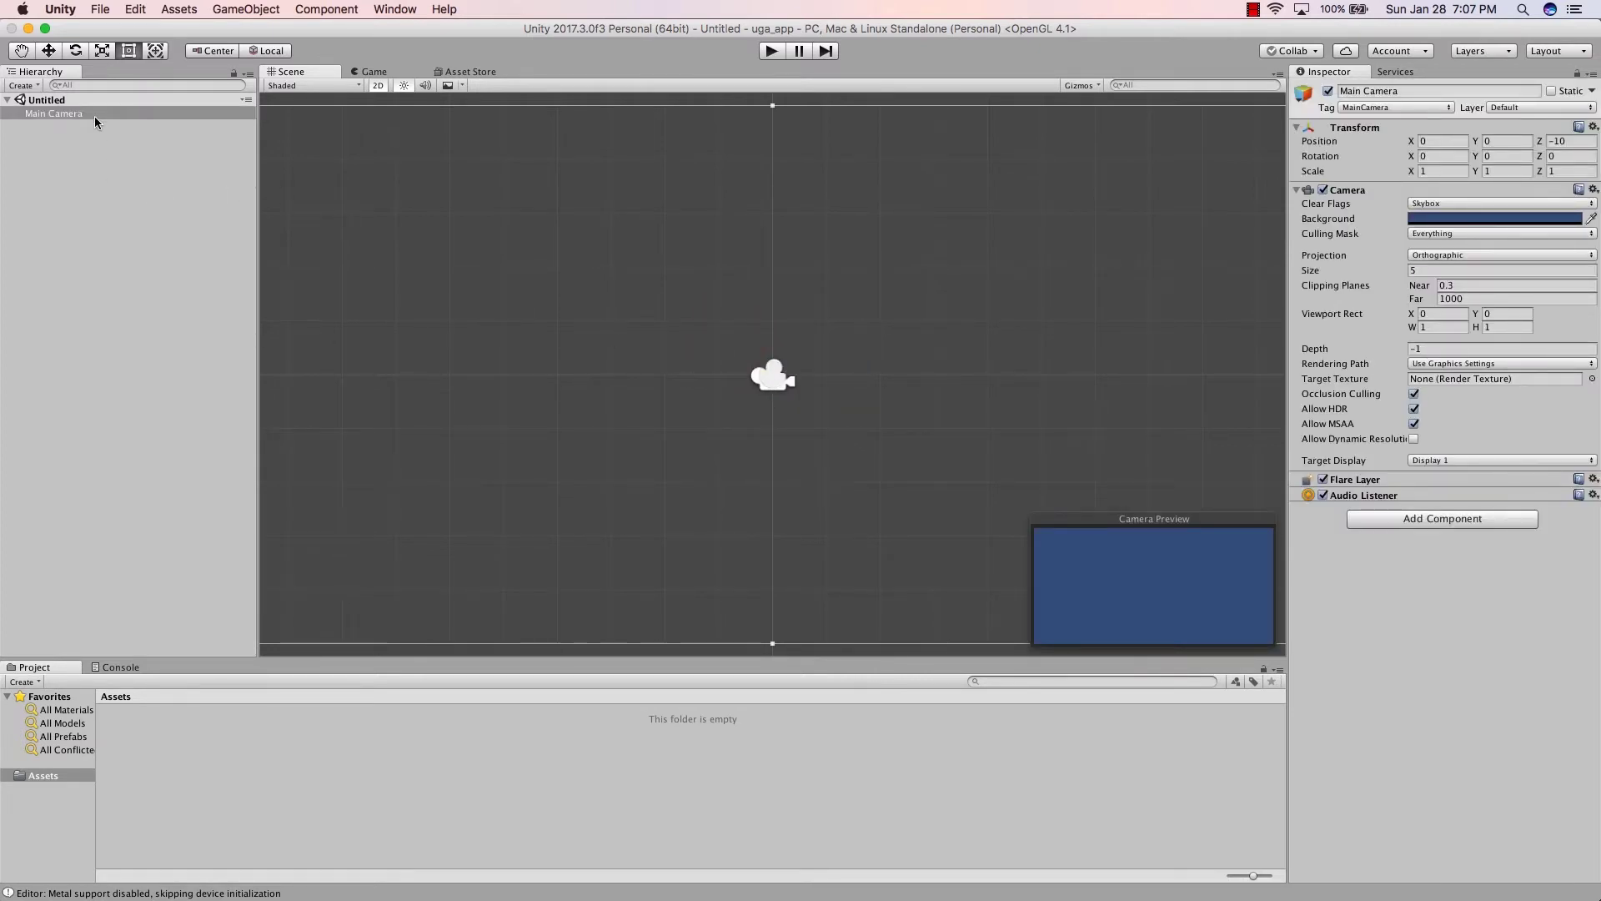
drag(697, 317, 773, 372)
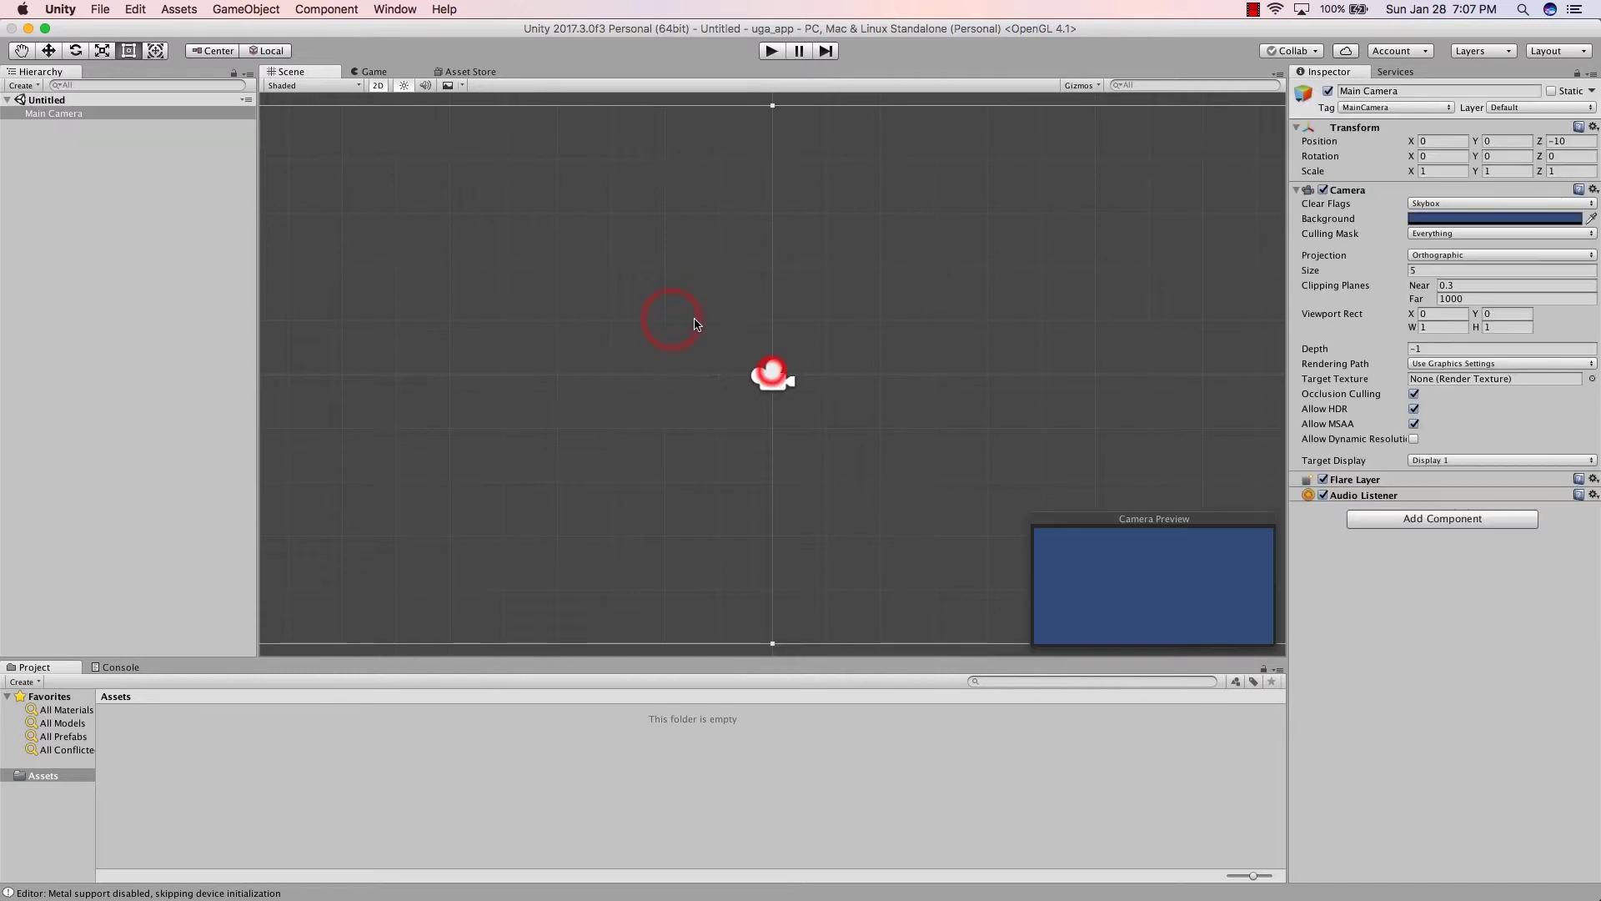
click(776, 382)
click(67, 113)
double_click(68, 114)
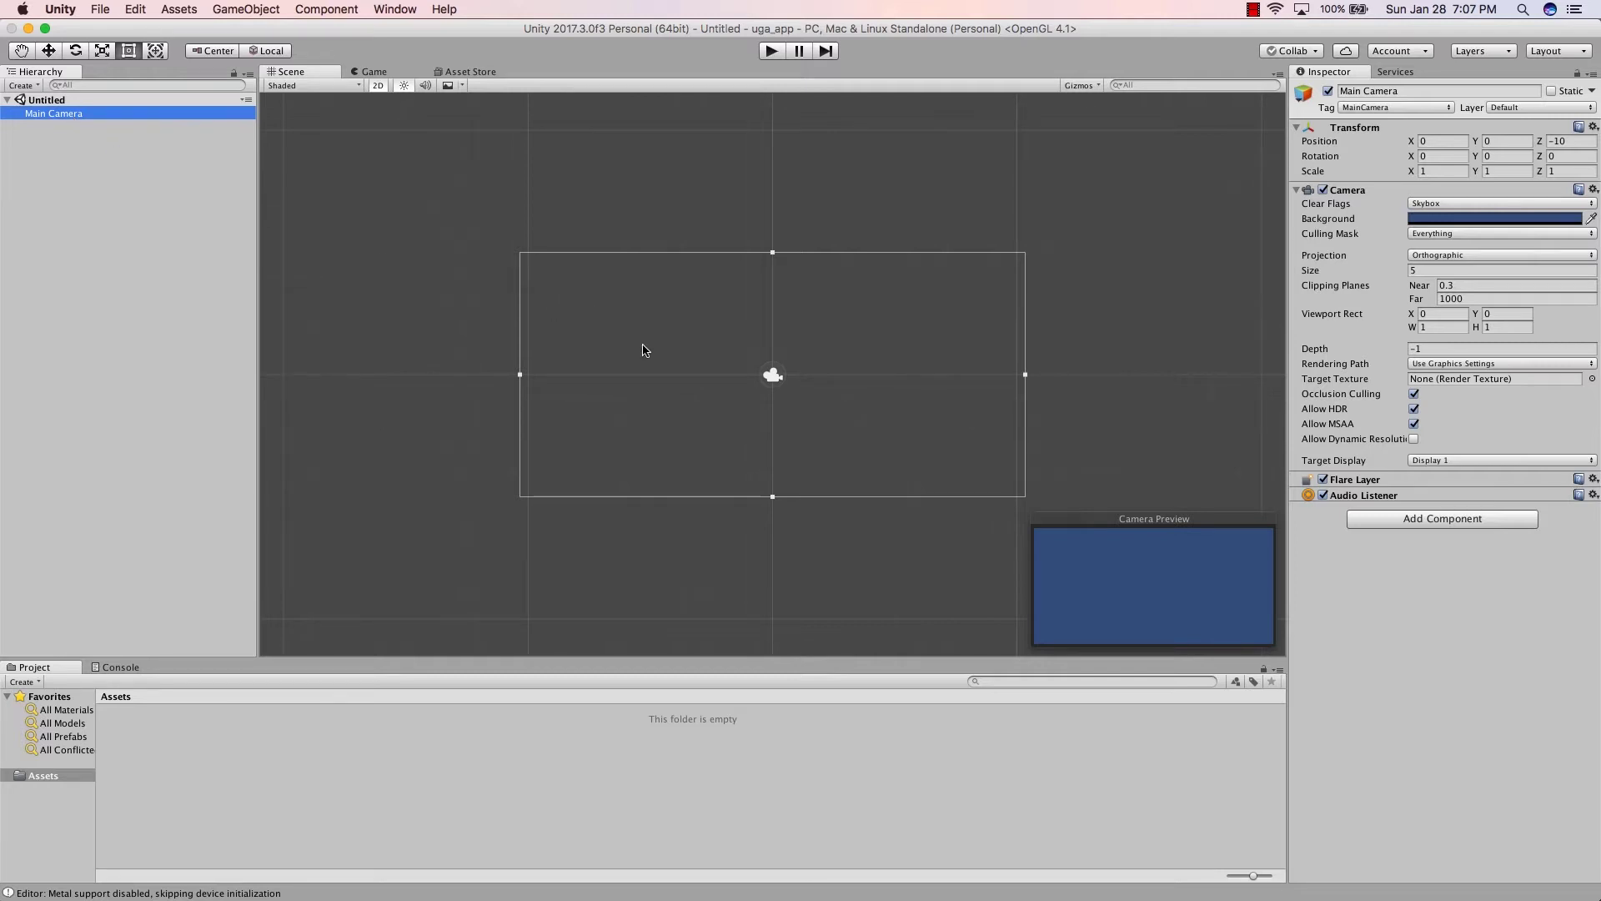
Activate the Move tool and examine the Main Camera's frame in the 2D Scene view at several zoom levels
scroll(648, 352, up, 2)
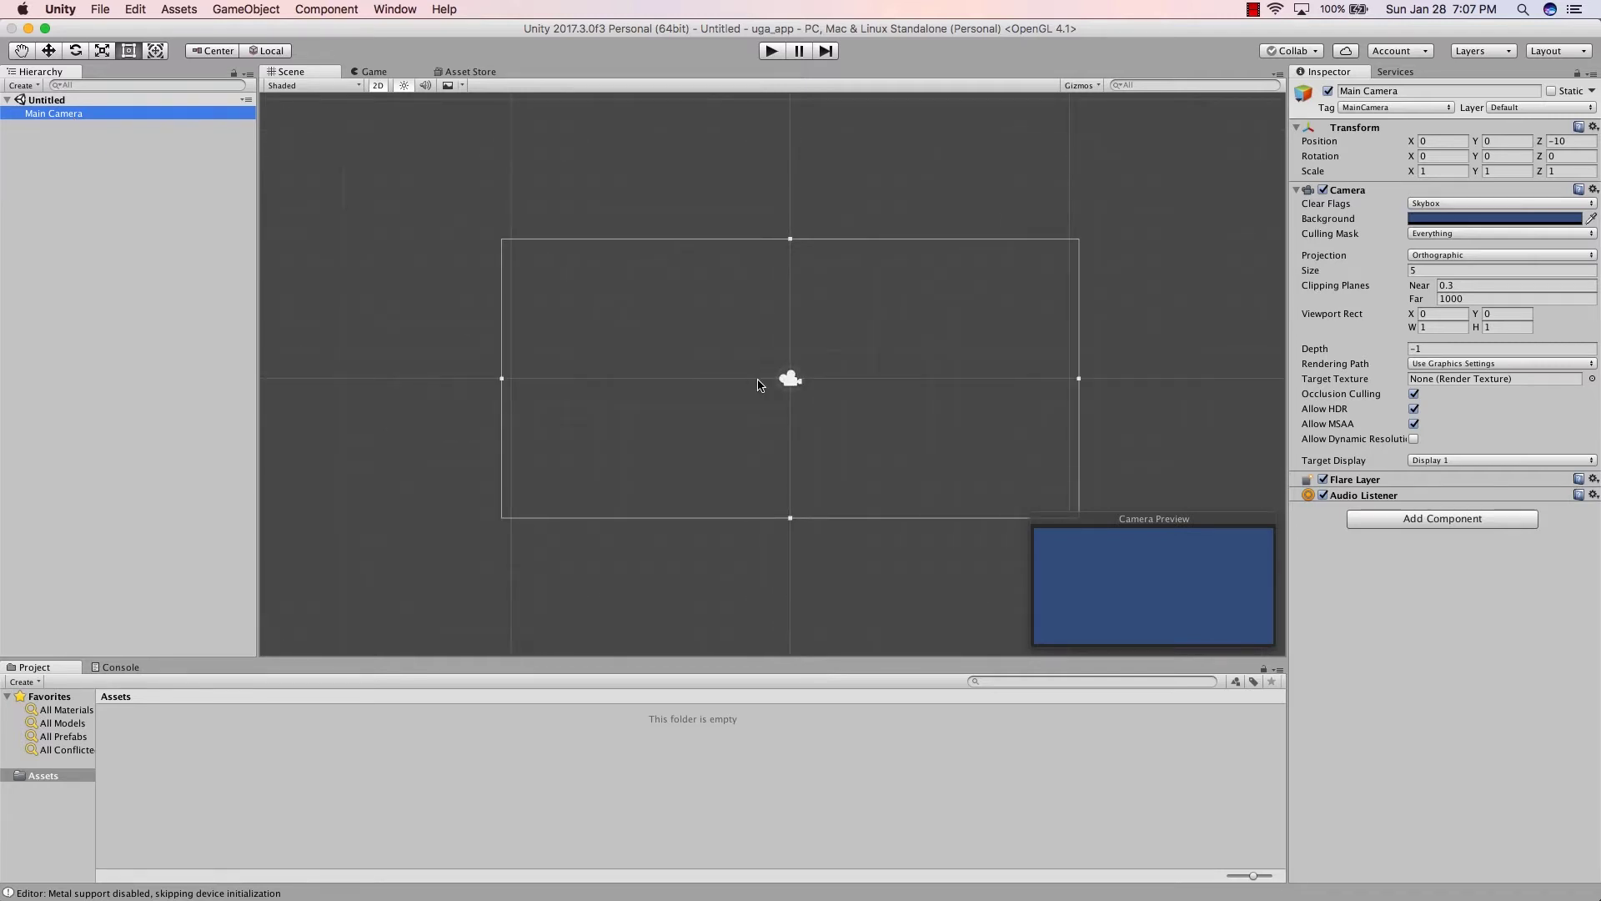
scroll(756, 385, down, 2)
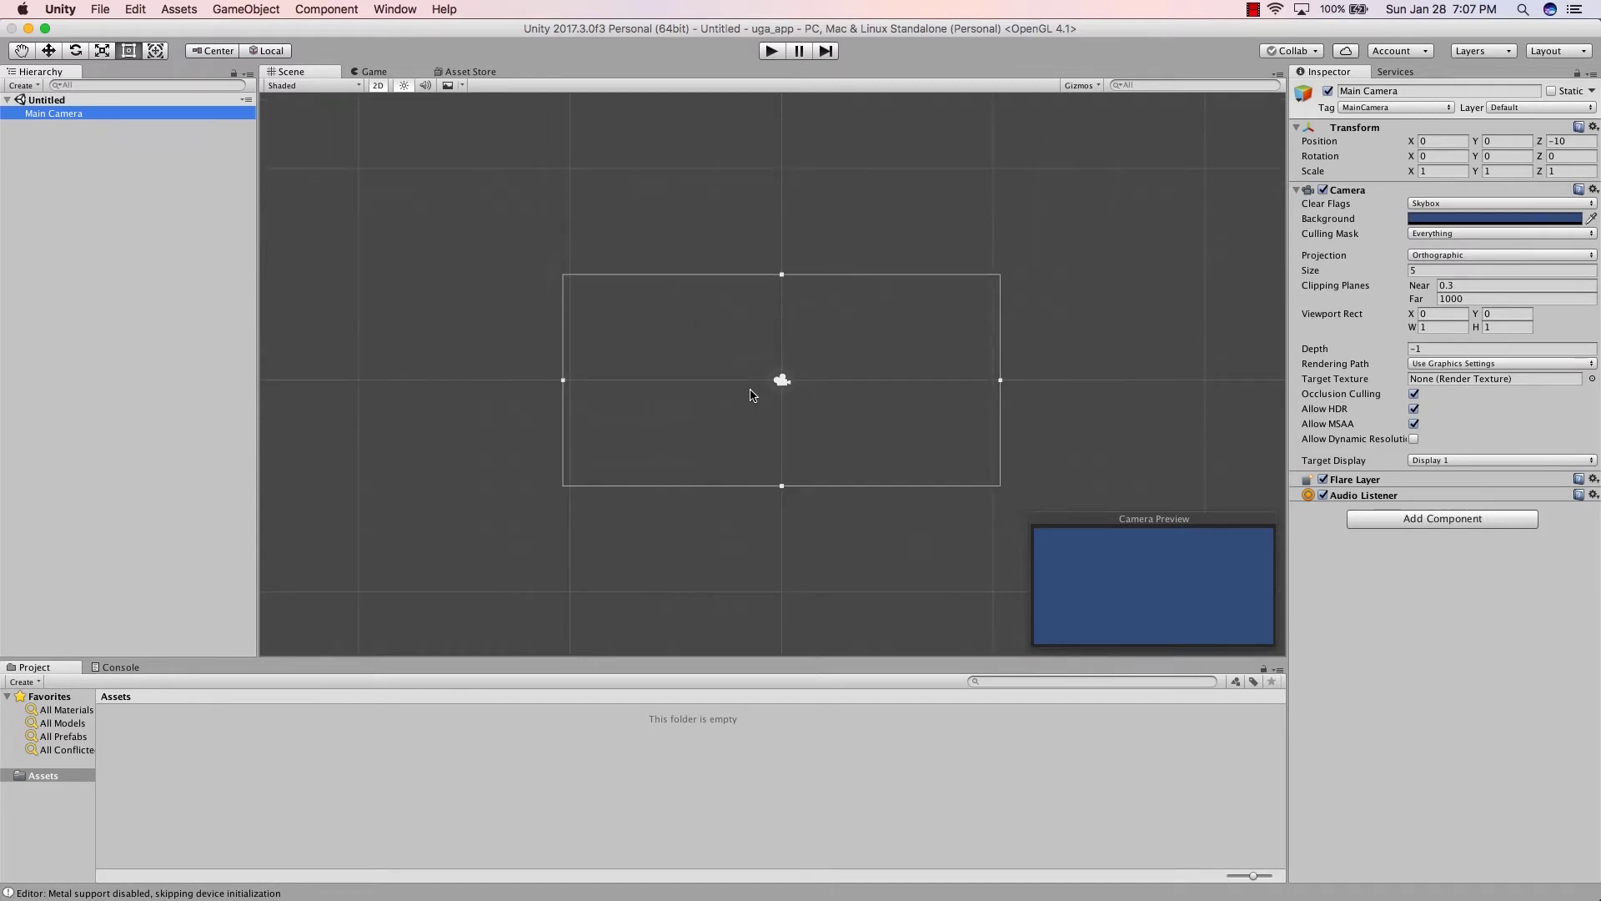
scroll(752, 392, down, 3)
scroll(734, 408, up, 8)
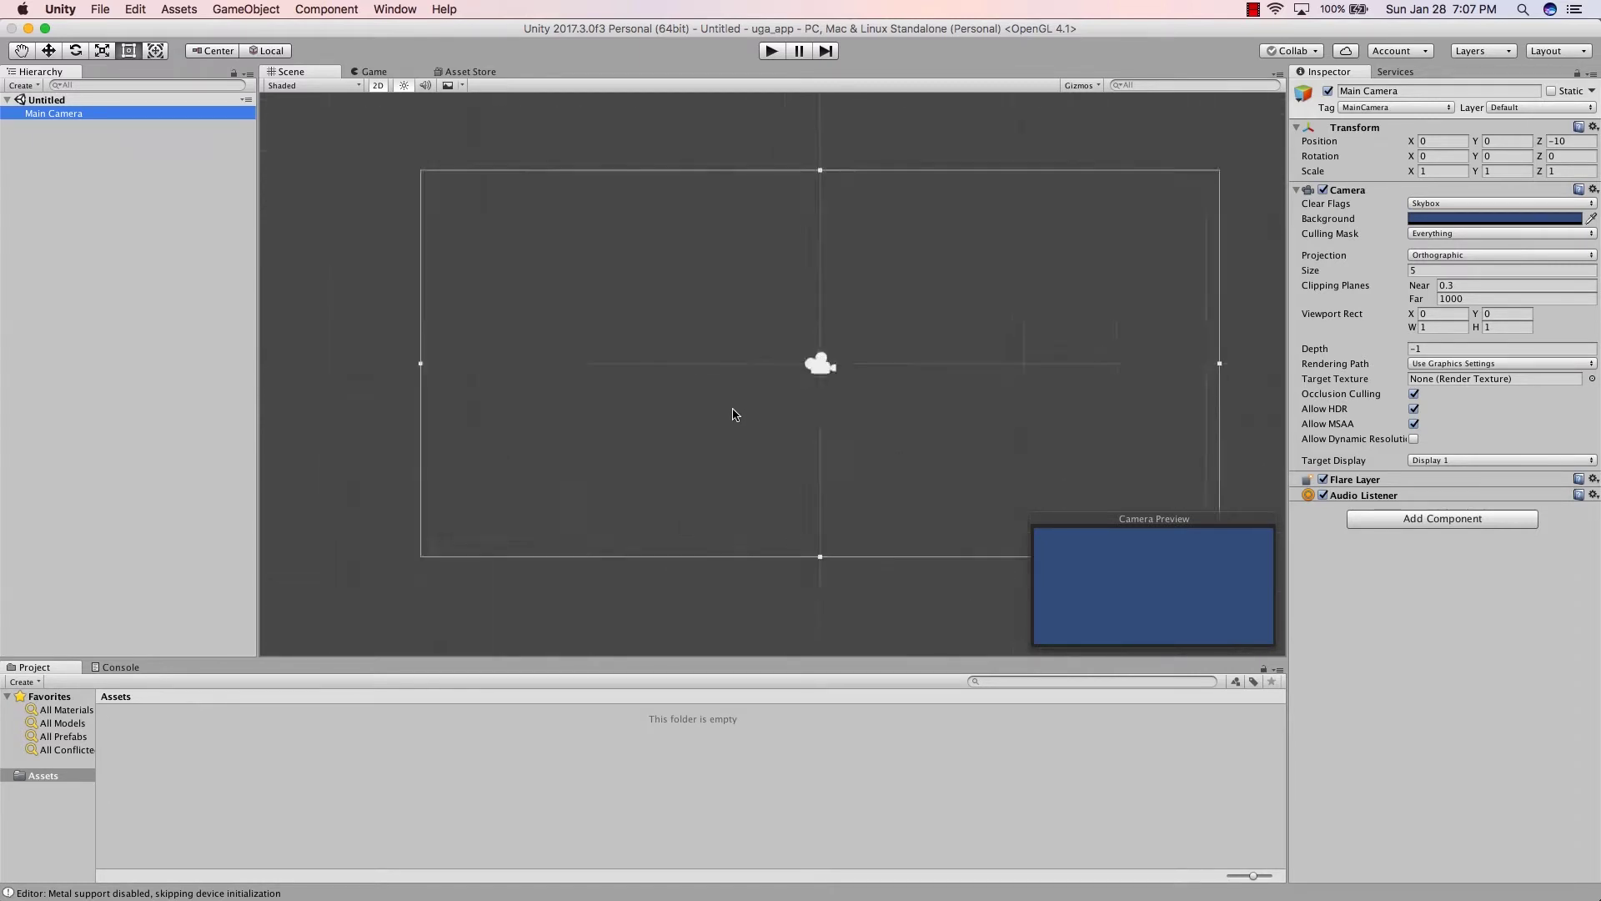
scroll(729, 425, down, 4)
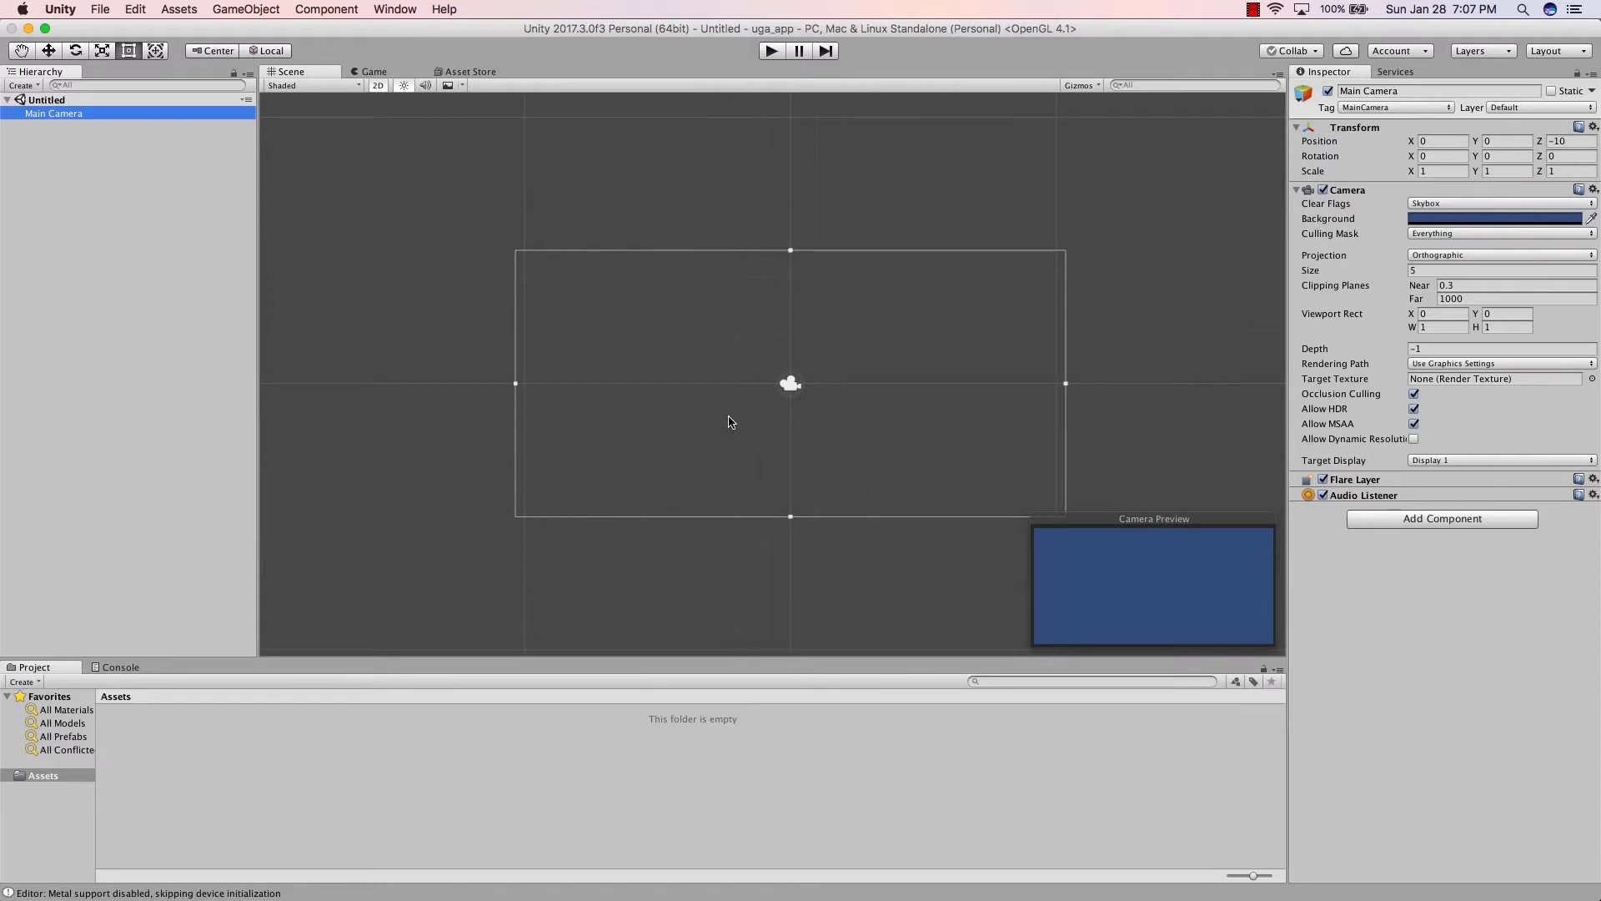
key(w)
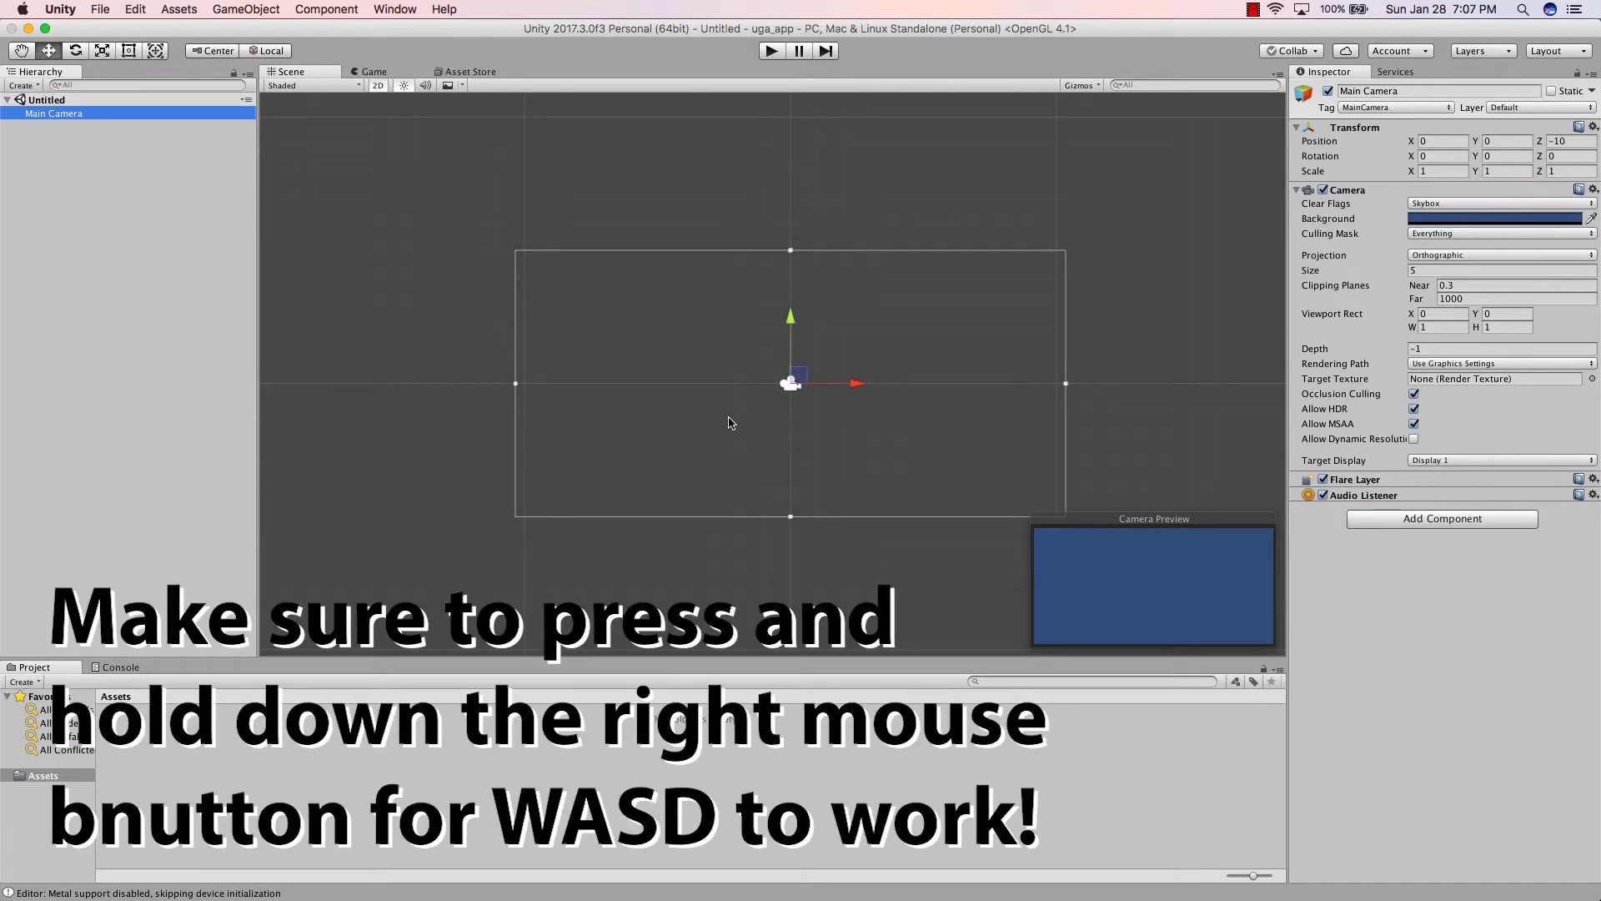
scroll(728, 423, up, 3)
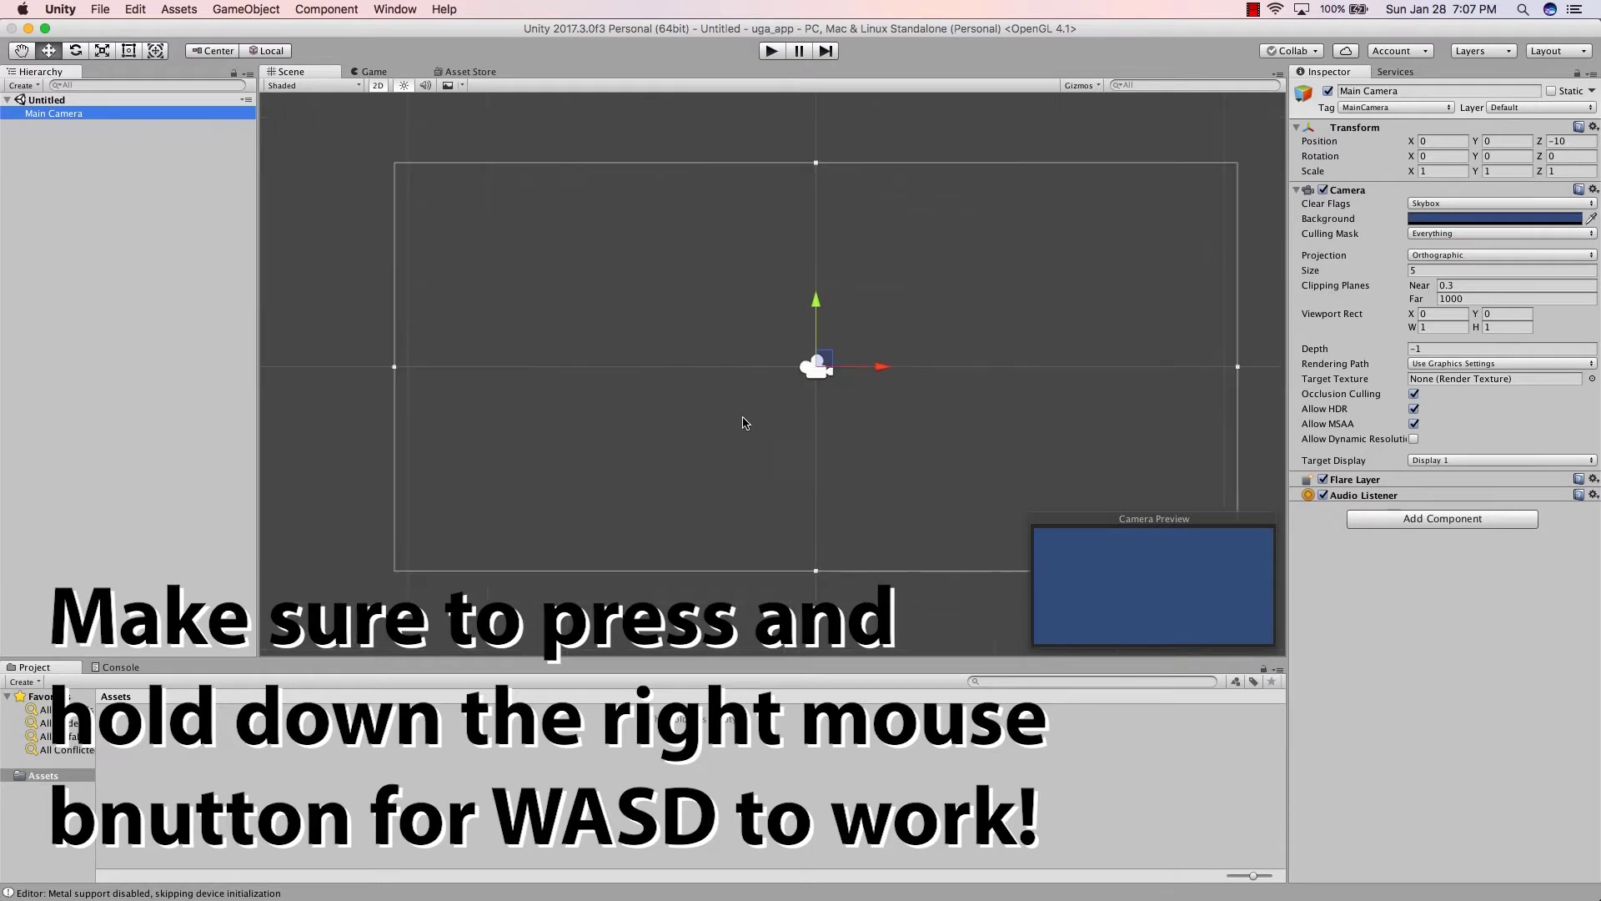
scroll(823, 392, up, 5)
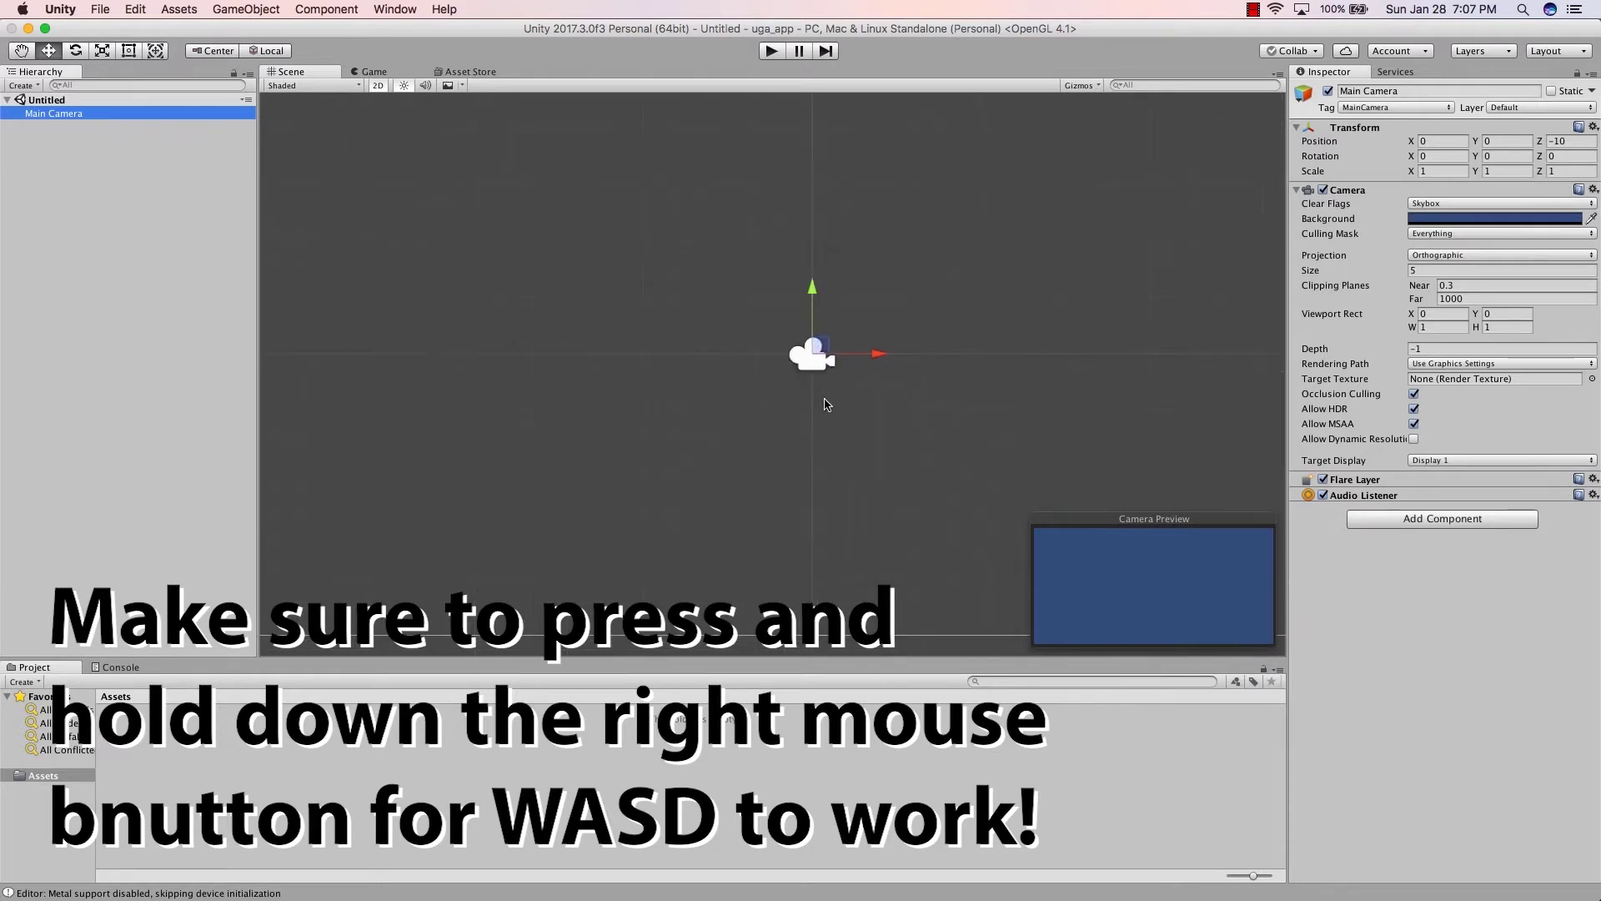
scroll(825, 404, down, 5)
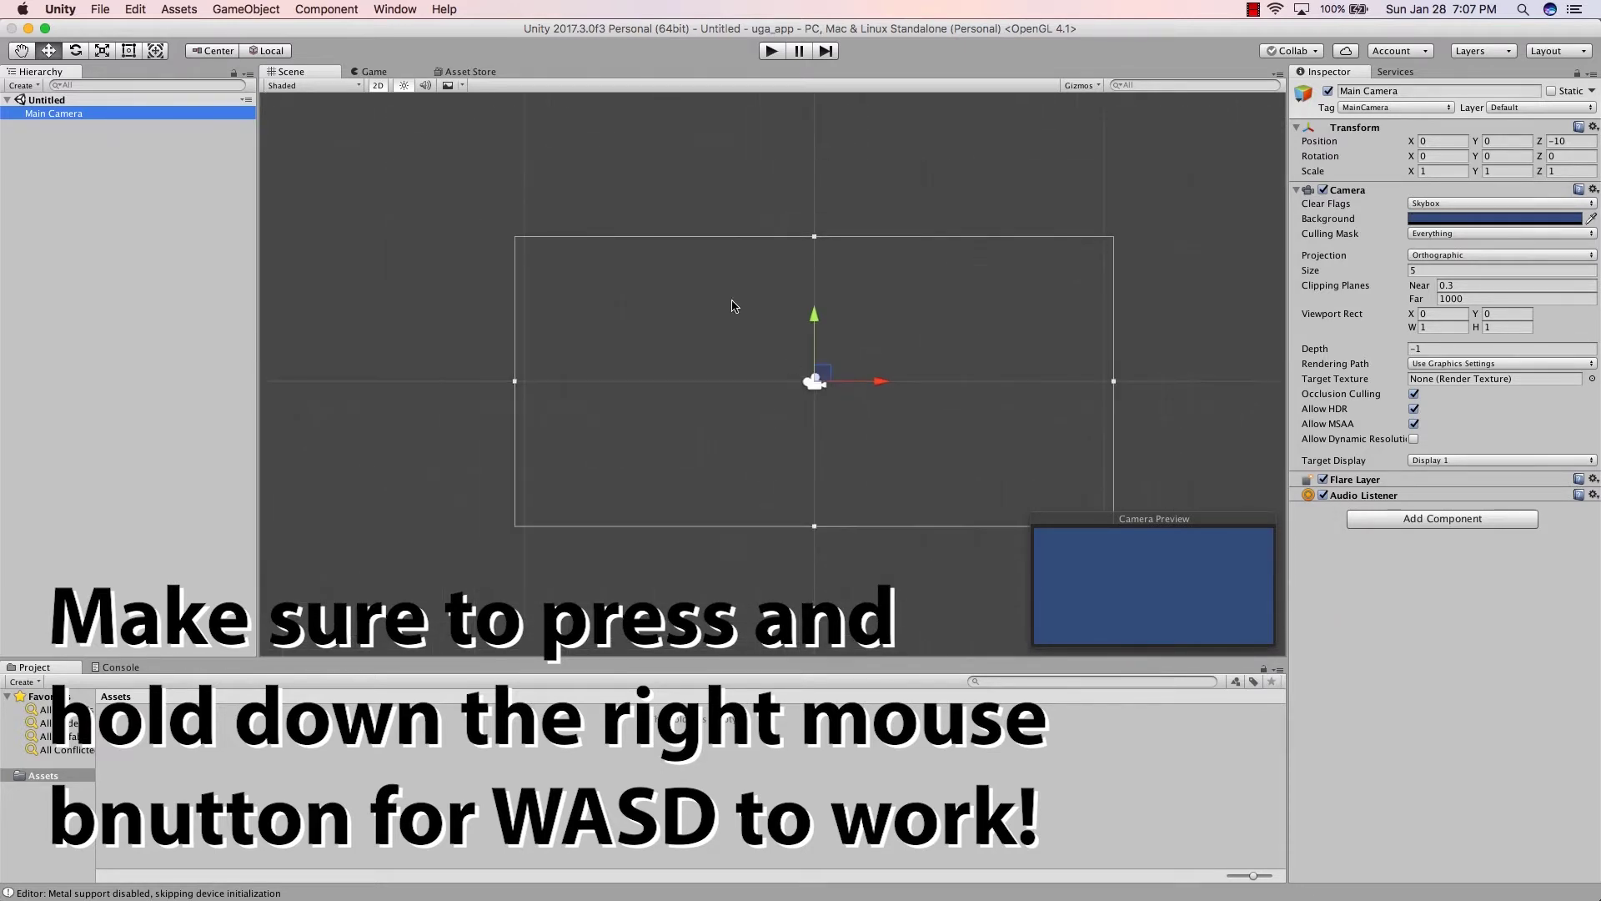
Switch the Scene view to 3D and examine the space around the Main Camera with fly-through navigation
click(381, 88)
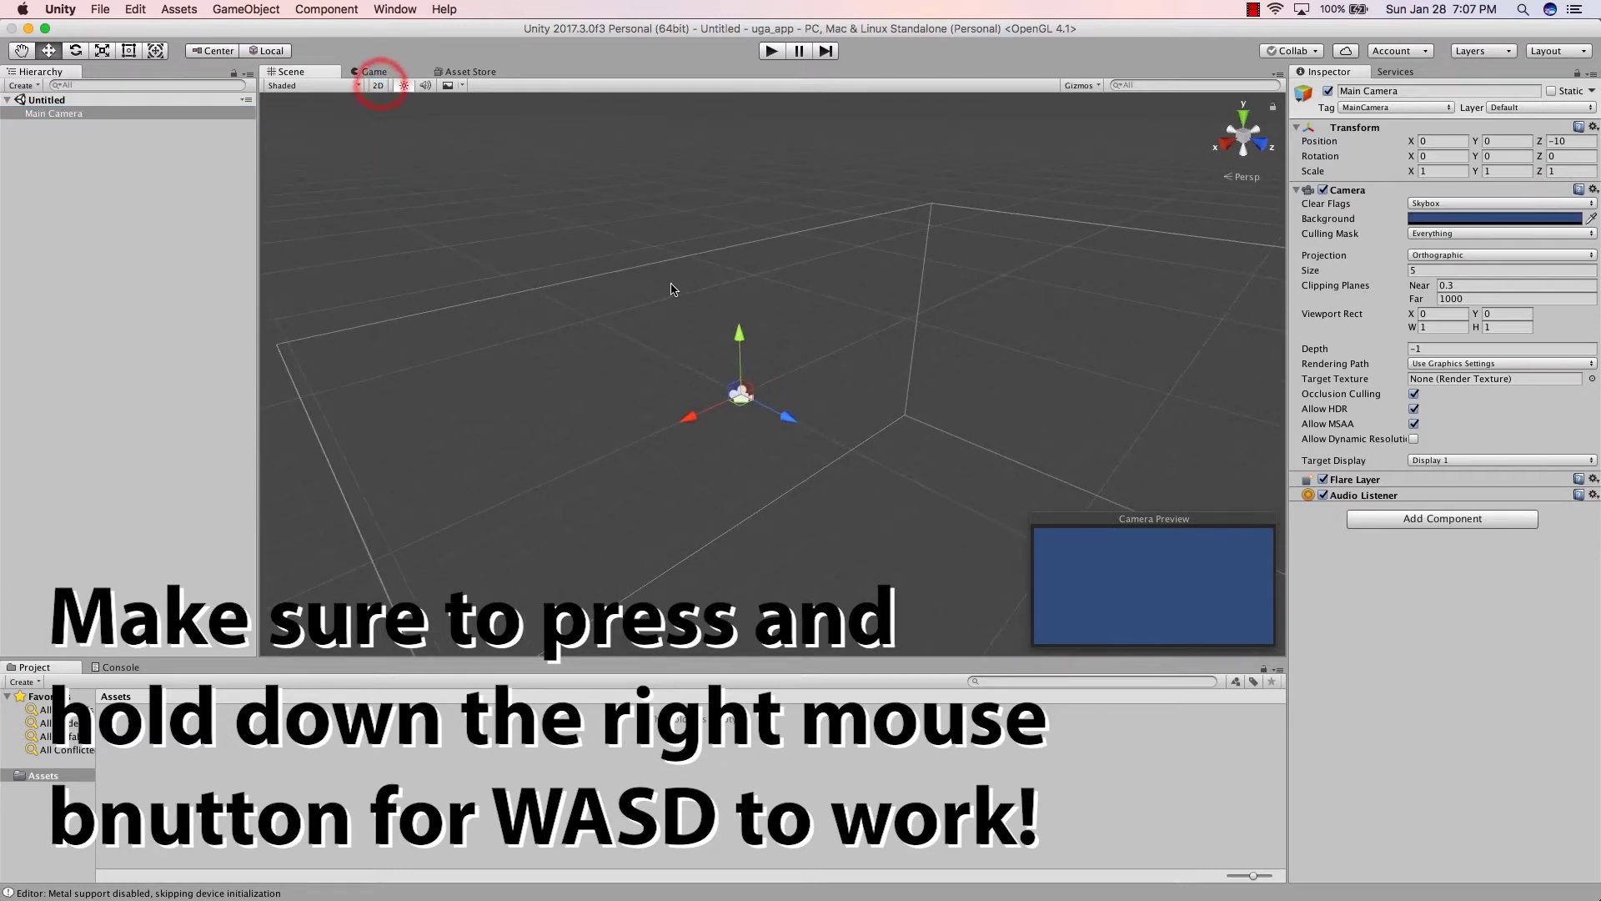
key(w)
right_drag(734, 352, 536, 239)
key(s)
key(w)
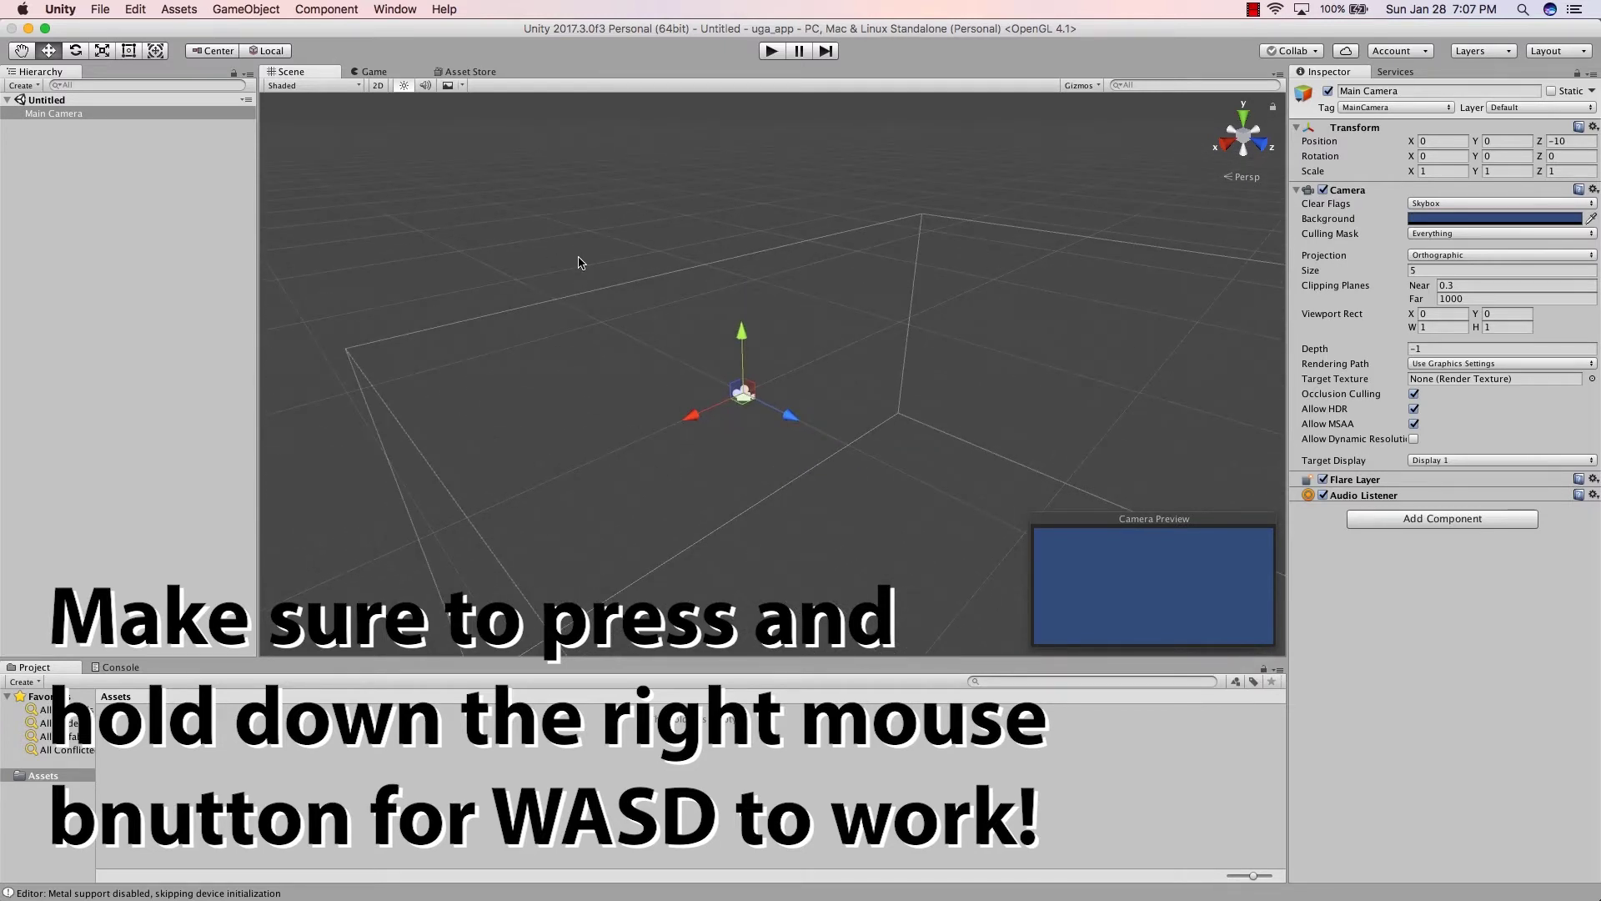
click(48, 160)
right_drag(678, 343, 677, 343)
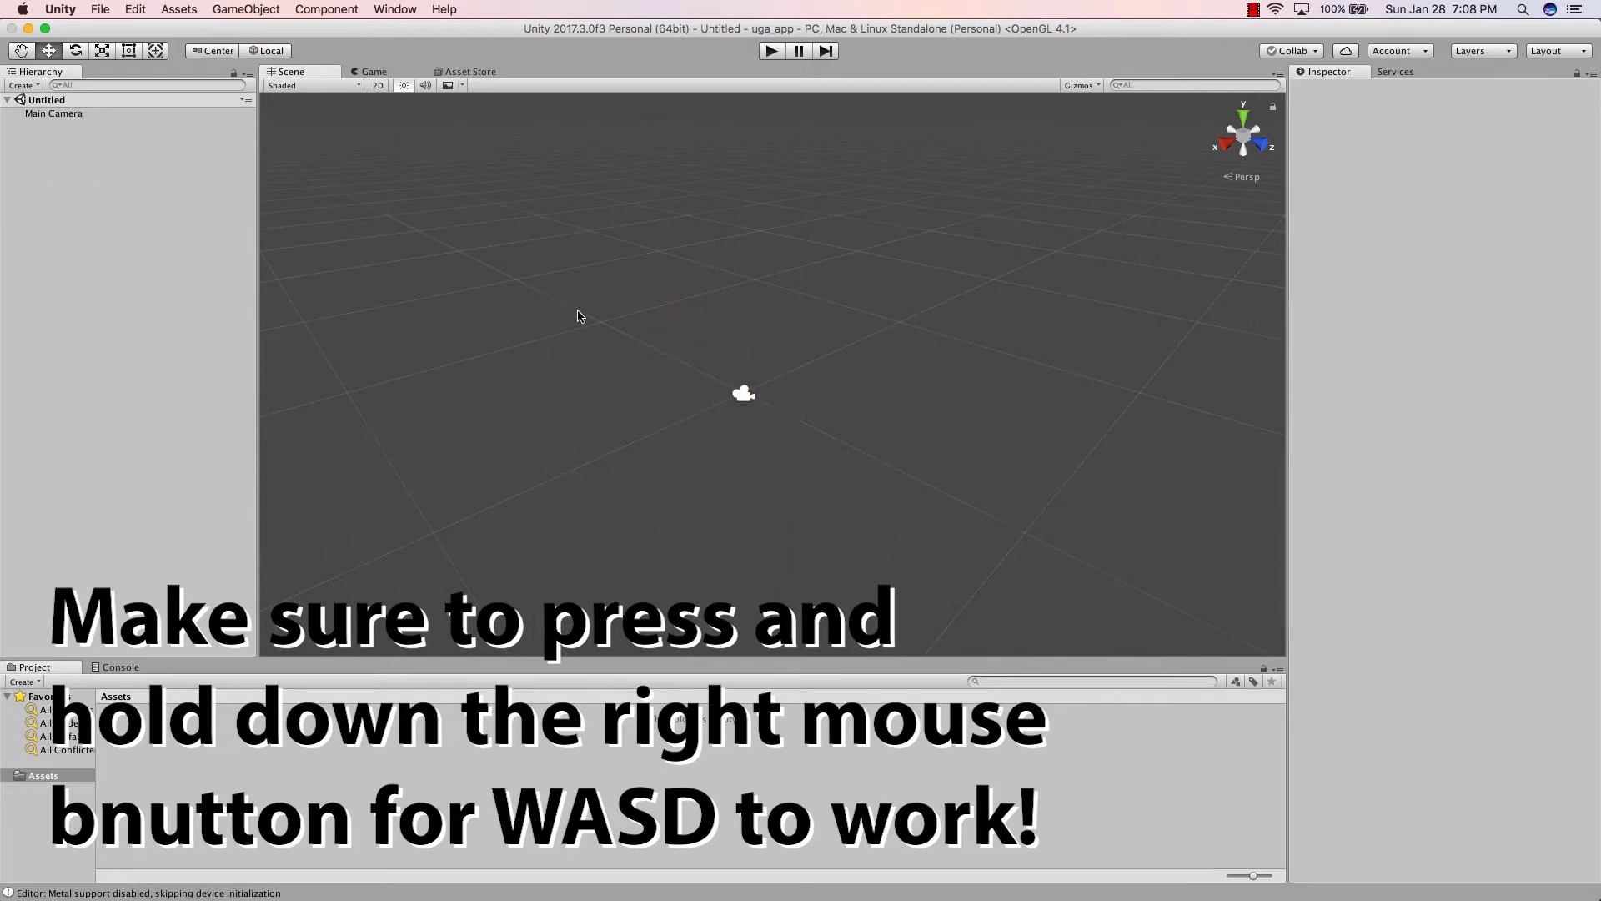
right_drag(580, 306, 905, 300)
key(w)
Switch the Scene view back to 2D, activate the Move tool and fit the camera's frame in view
click(378, 86)
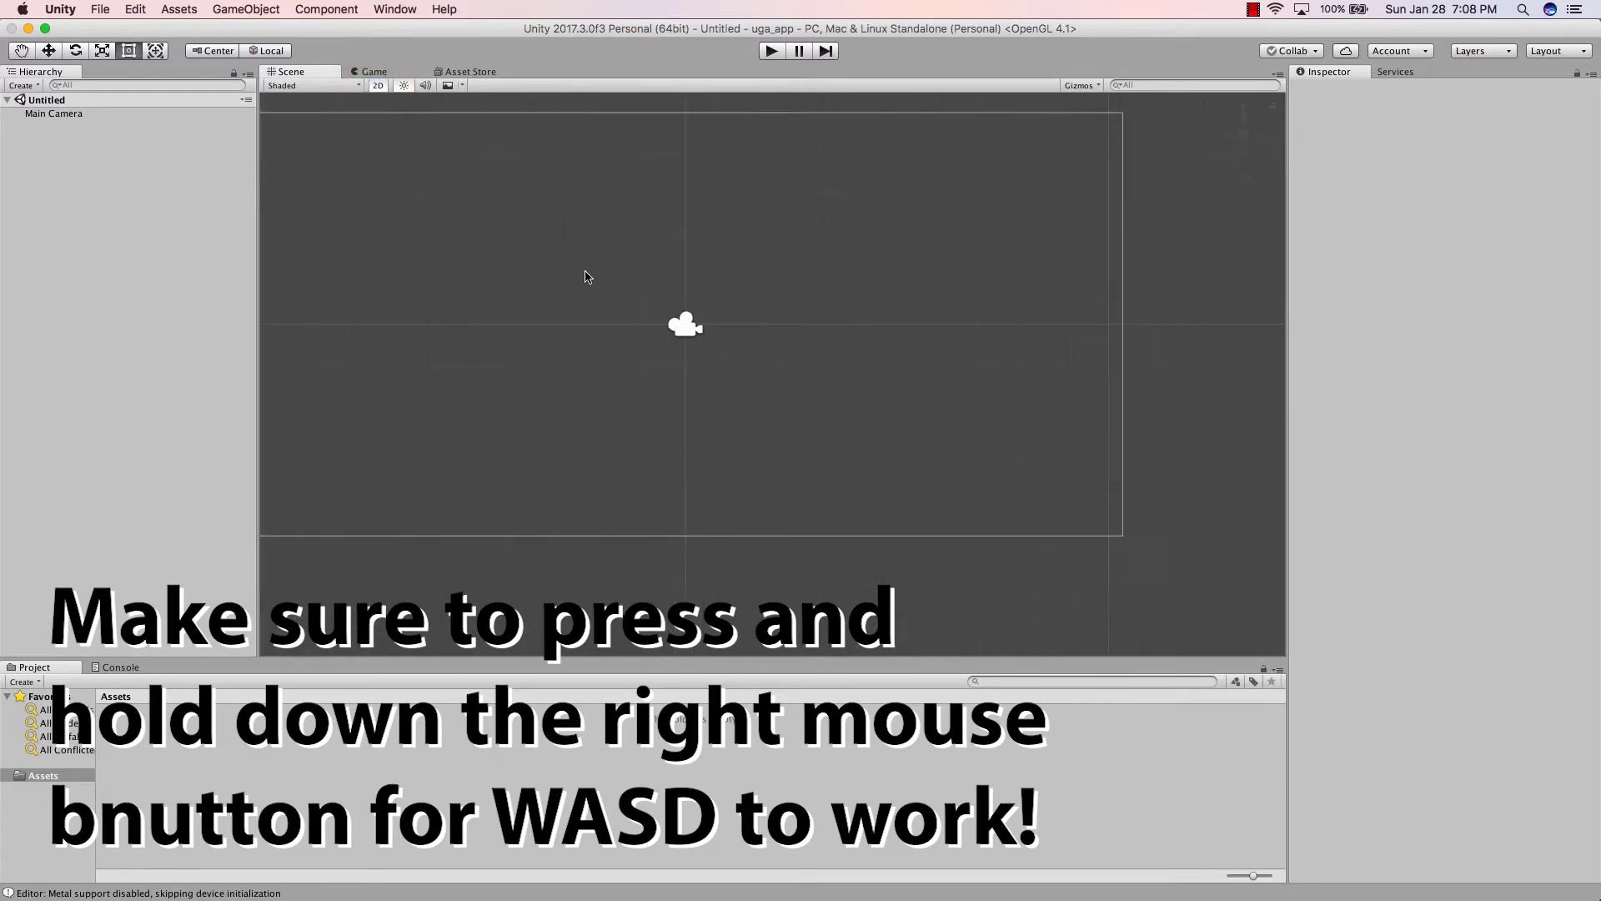
key(w)
scroll(609, 297, down, 2)
right_drag(609, 297, 677, 331)
scroll(676, 330, down, 1)
scroll(675, 329, up, 3)
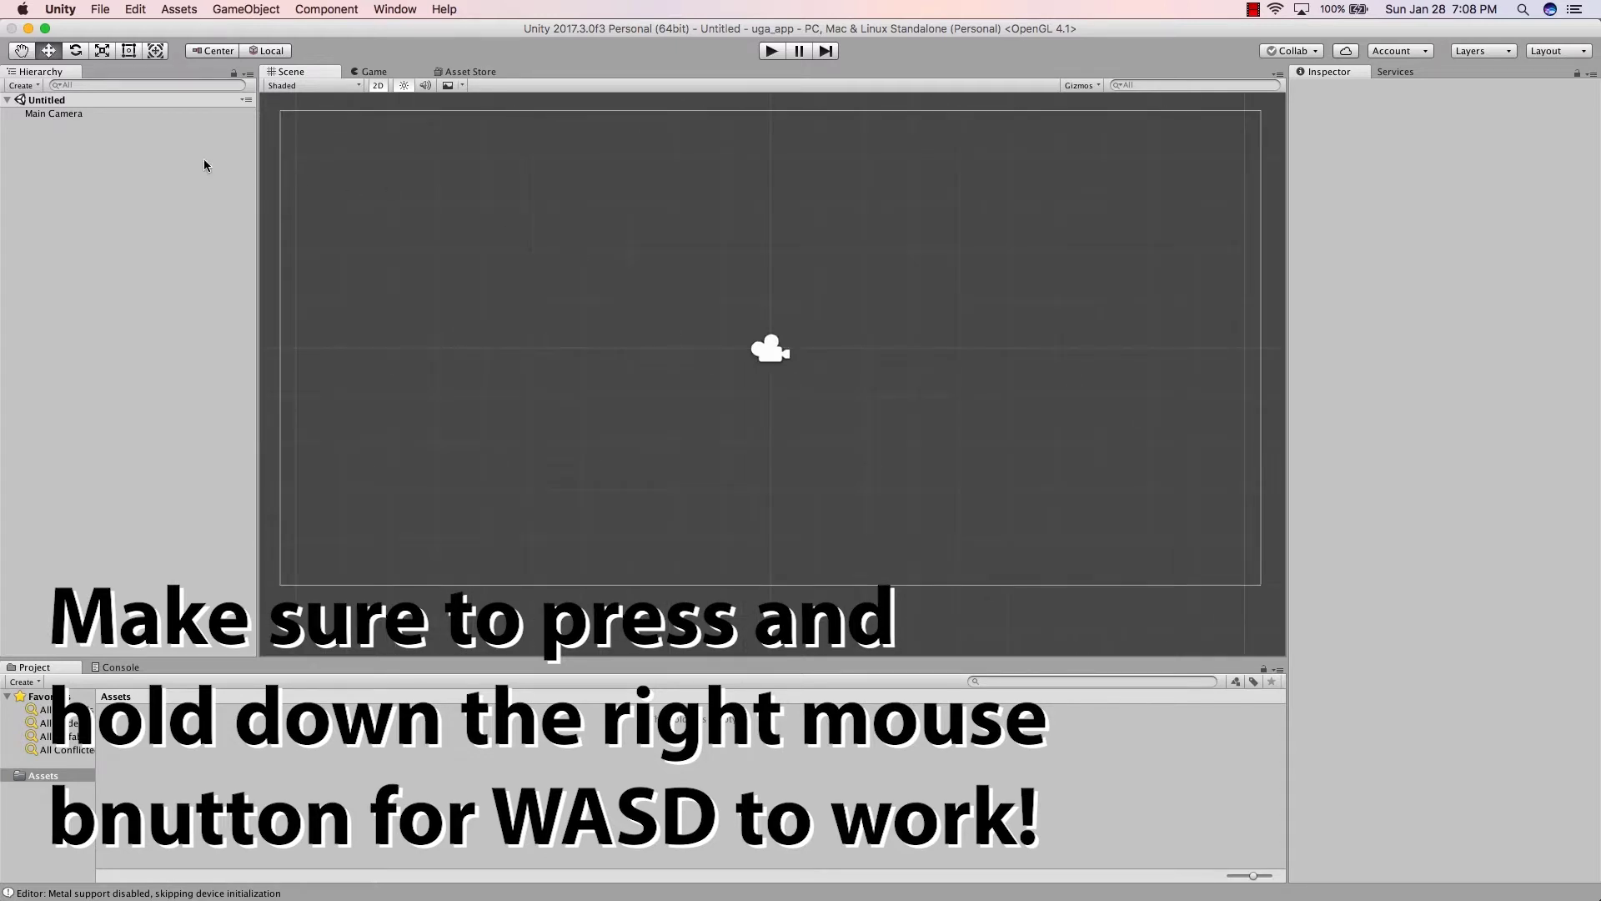
Move the Main Camera slightly down and left to about X -0.24, Y -0.92
click(74, 114)
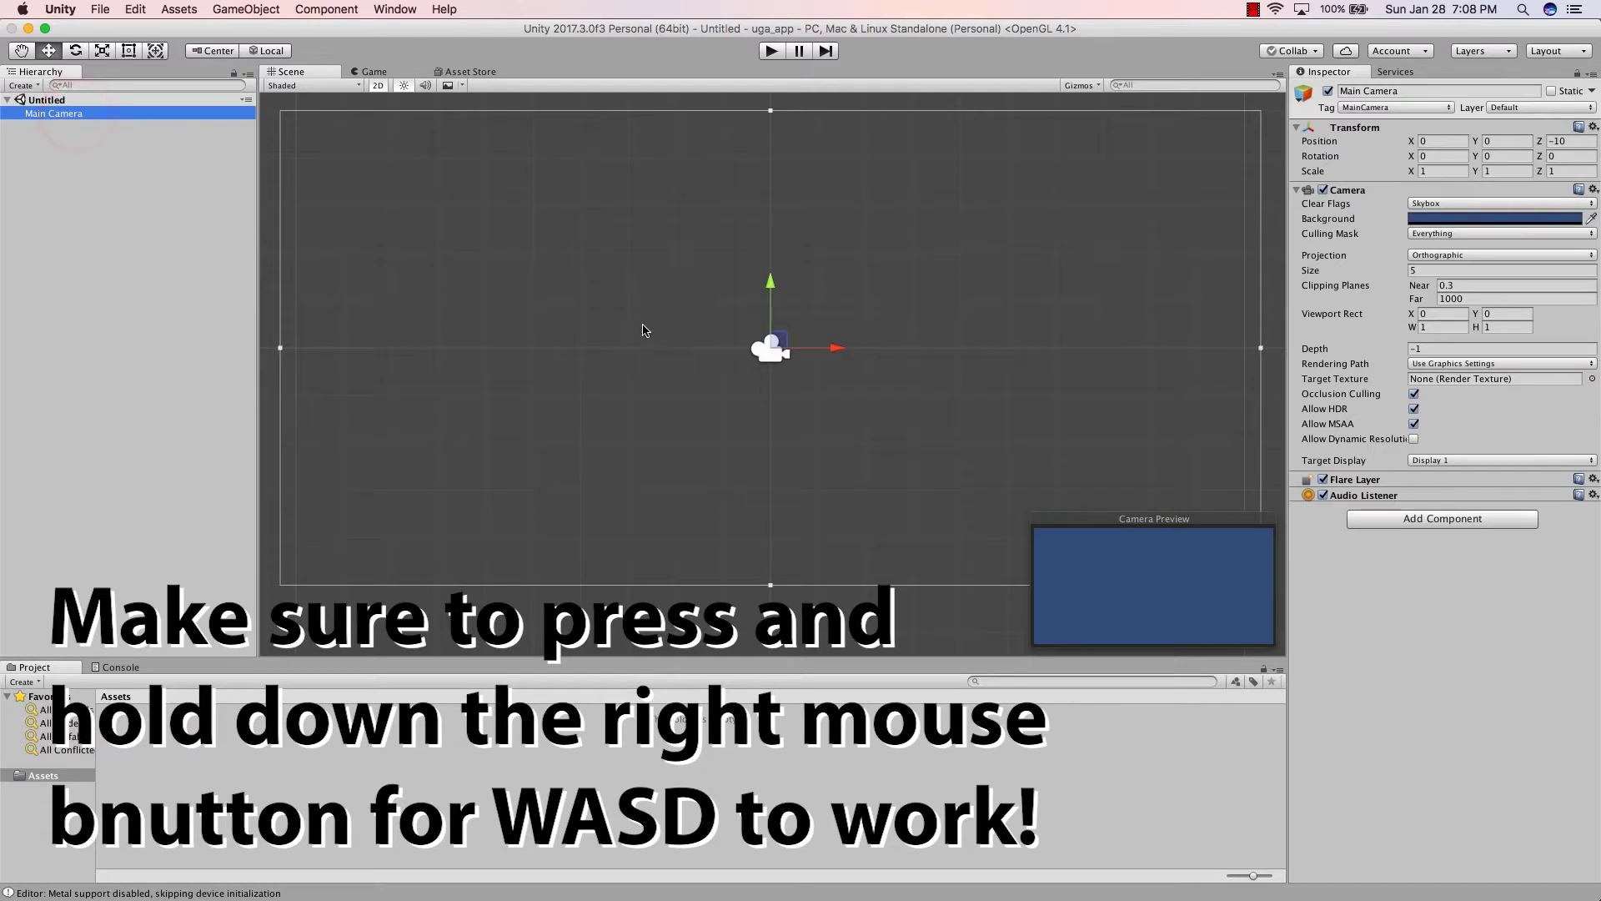
scroll(660, 327, down, 3)
scroll(664, 325, up, 2)
click(595, 262)
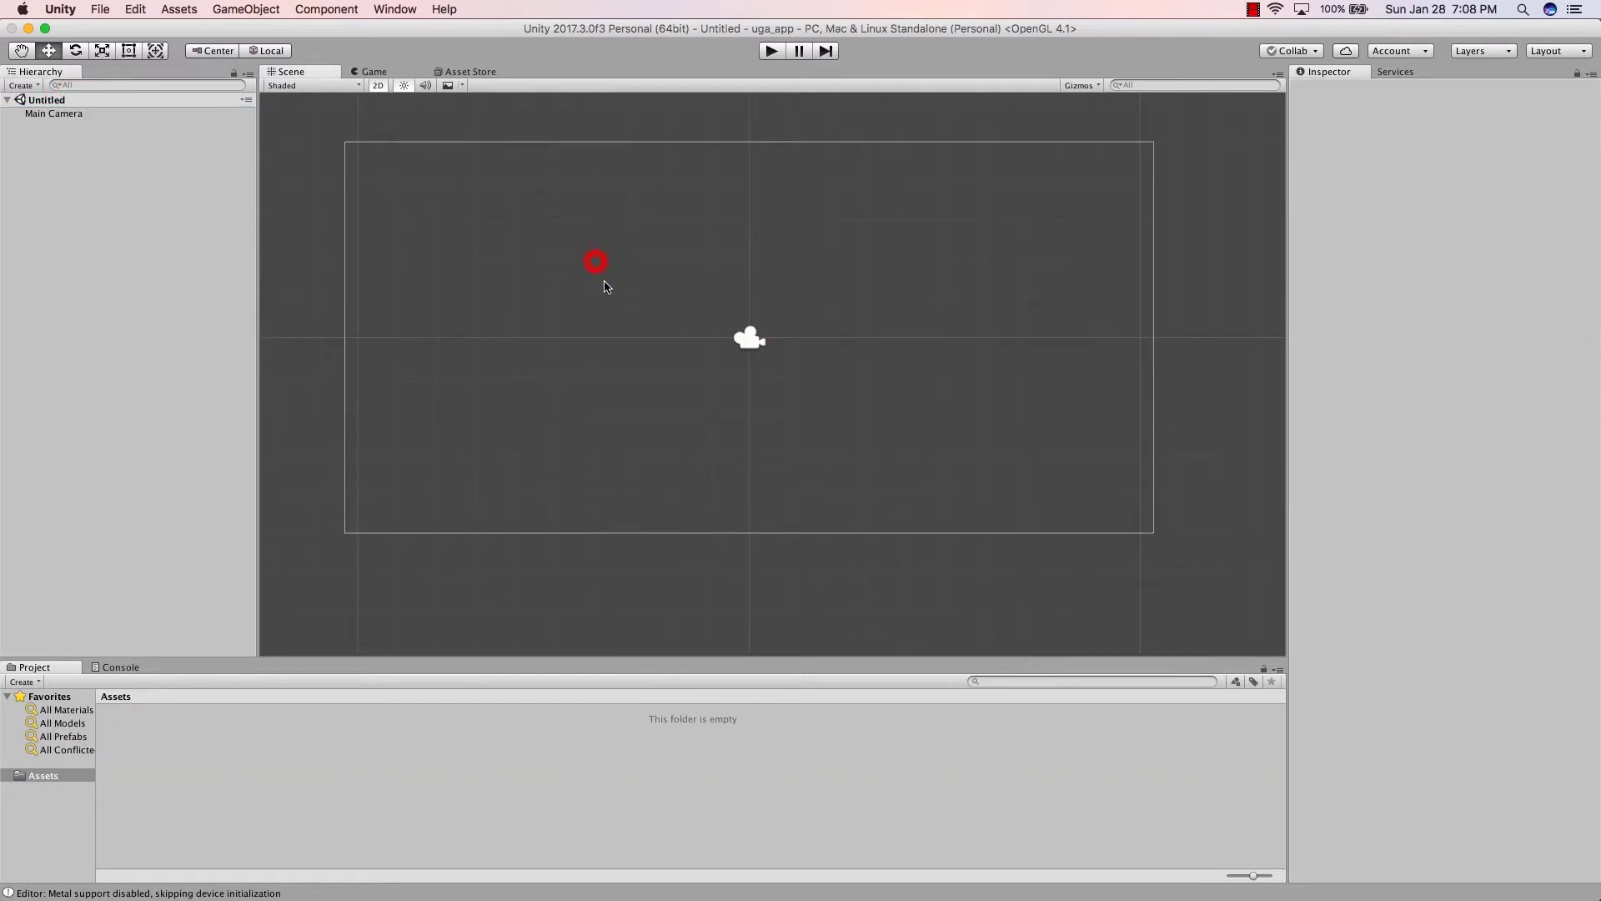
click(753, 346)
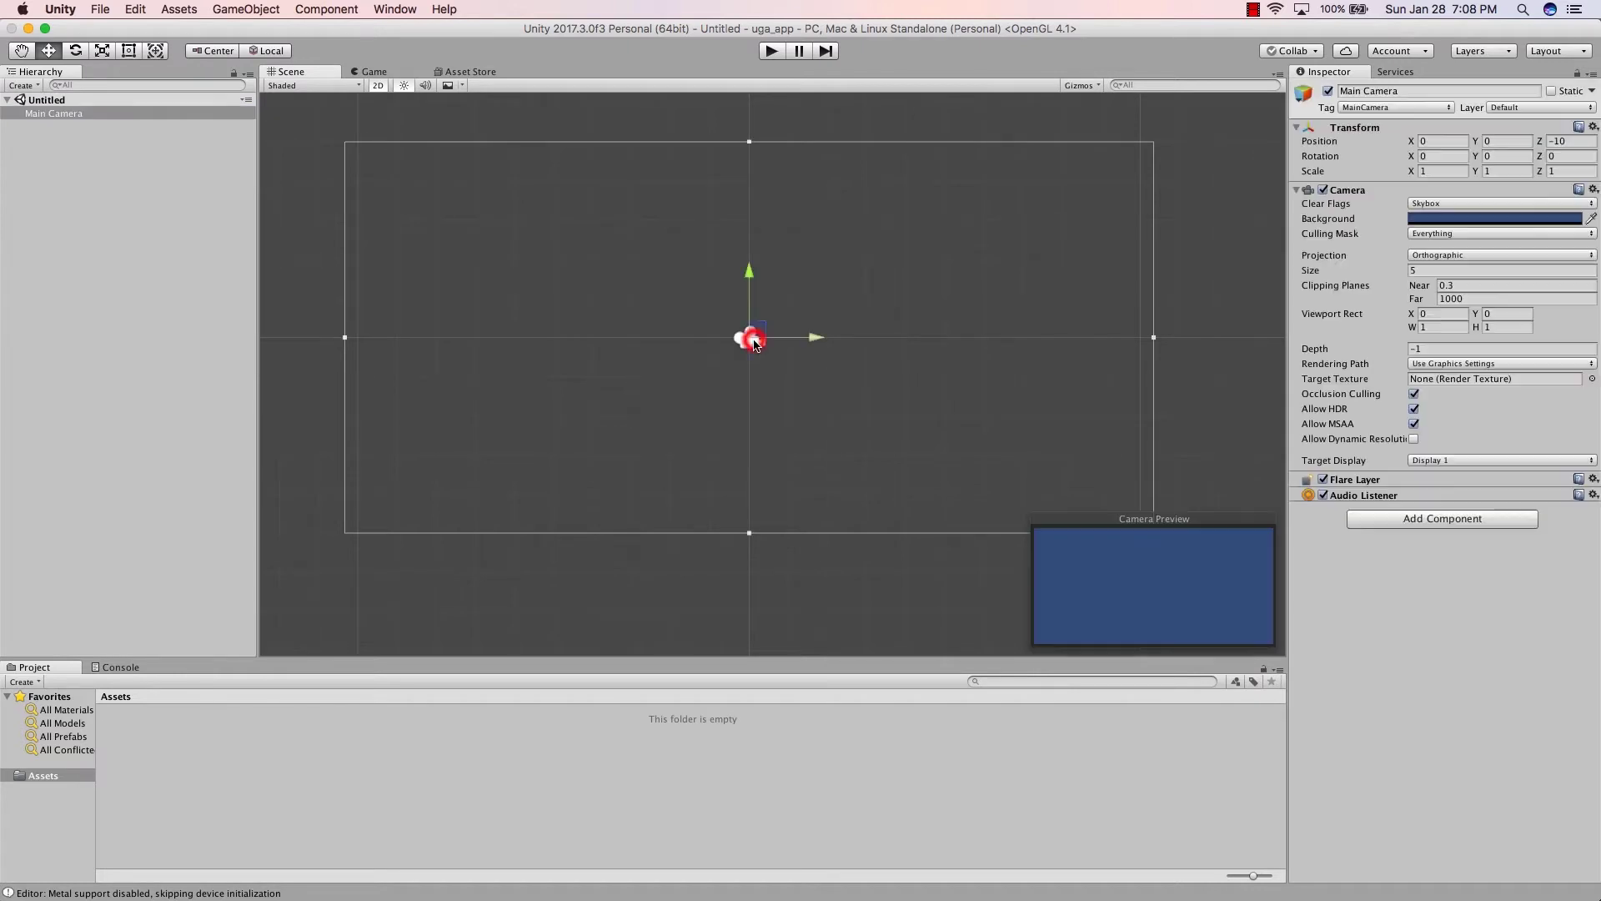
drag(750, 275, 750, 311)
mouse_move(814, 372)
mouse_down()
mouse_move(863, 373)
mouse_move(698, 375)
mouse_move(831, 396)
mouse_move(822, 368)
mouse_move(809, 373)
mouse_up()
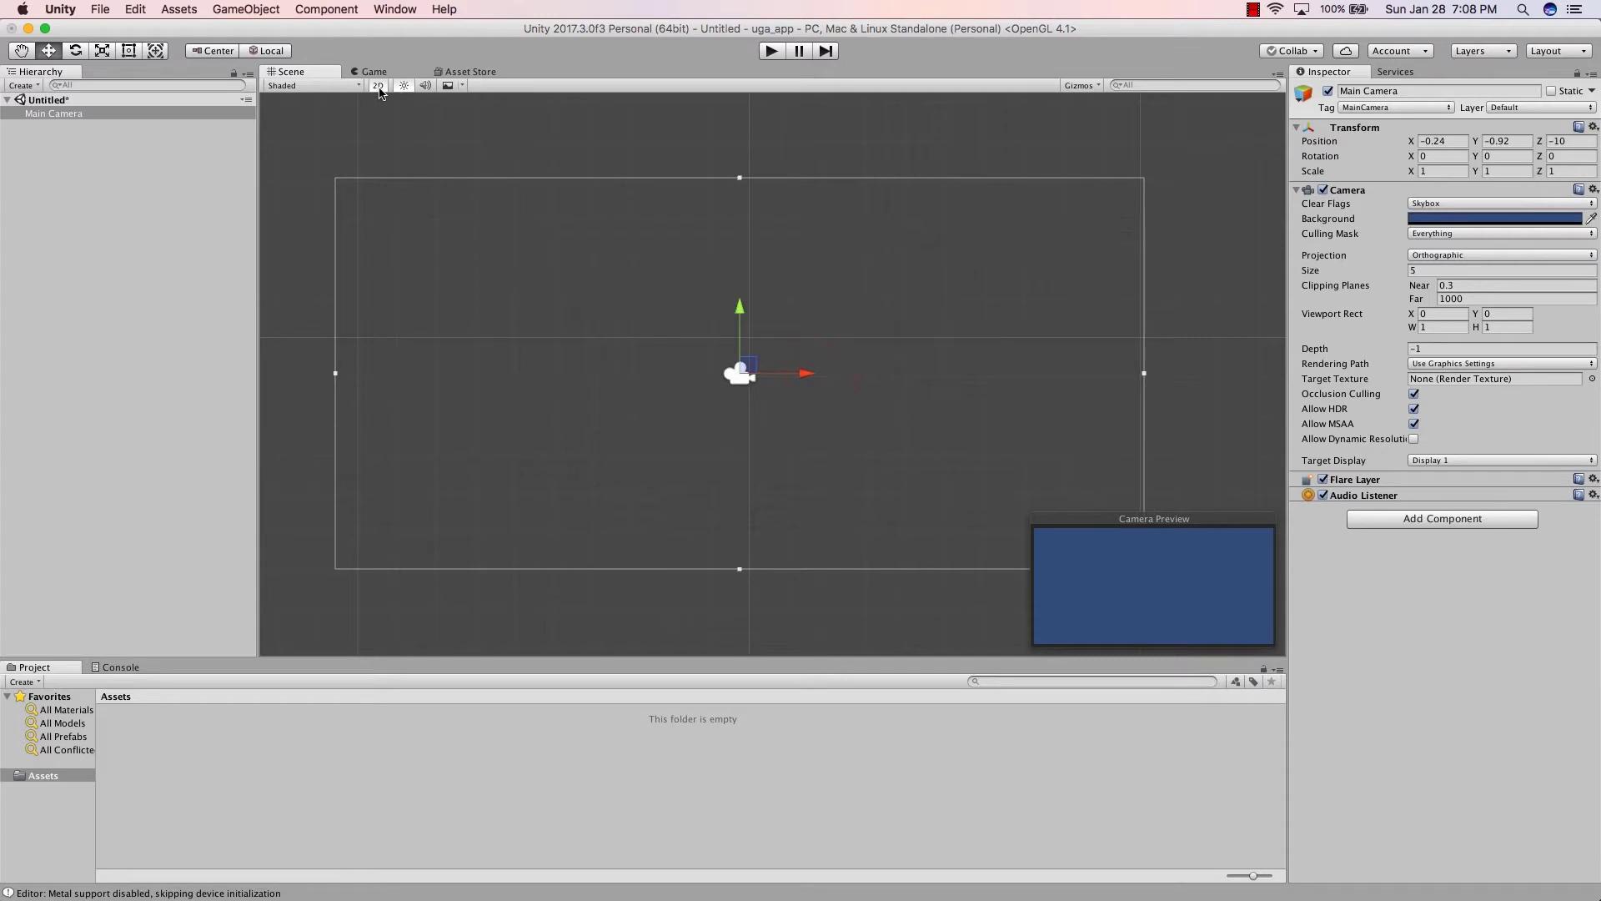
Switch the Scene view to 3D and move the Main Camera back along its Z axis to about -17.67
click(379, 86)
alt+drag(665, 326, 623, 297)
drag(815, 393, 672, 342)
key(w)
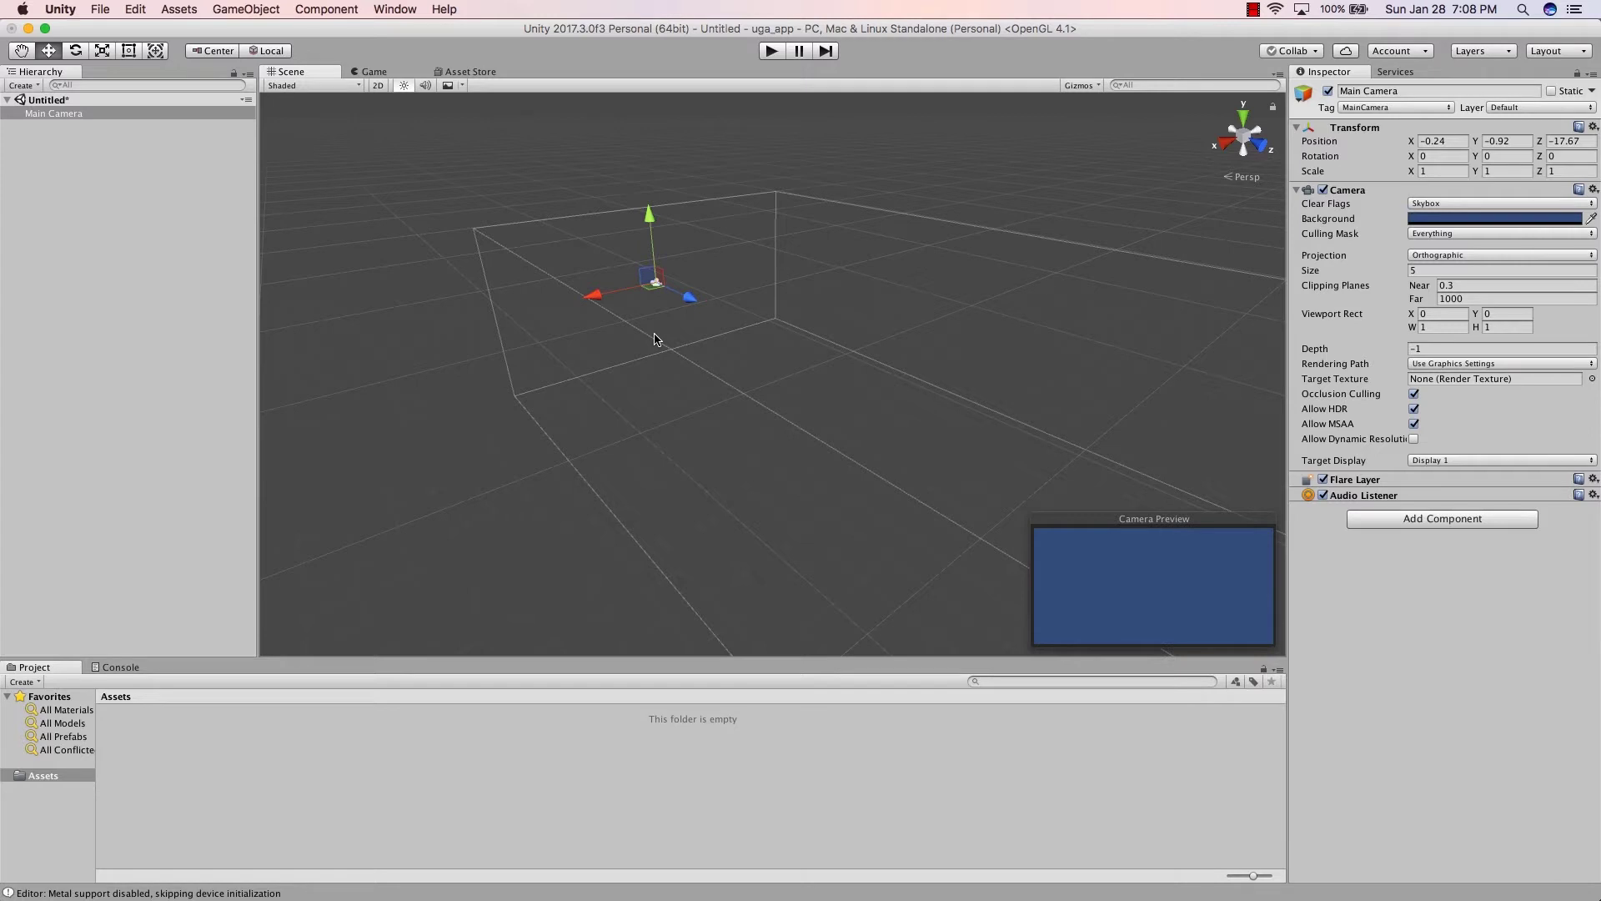
Select the Untitled scene in the Hierarchy in place of the Main Camera
alt+drag(656, 339, 708, 322)
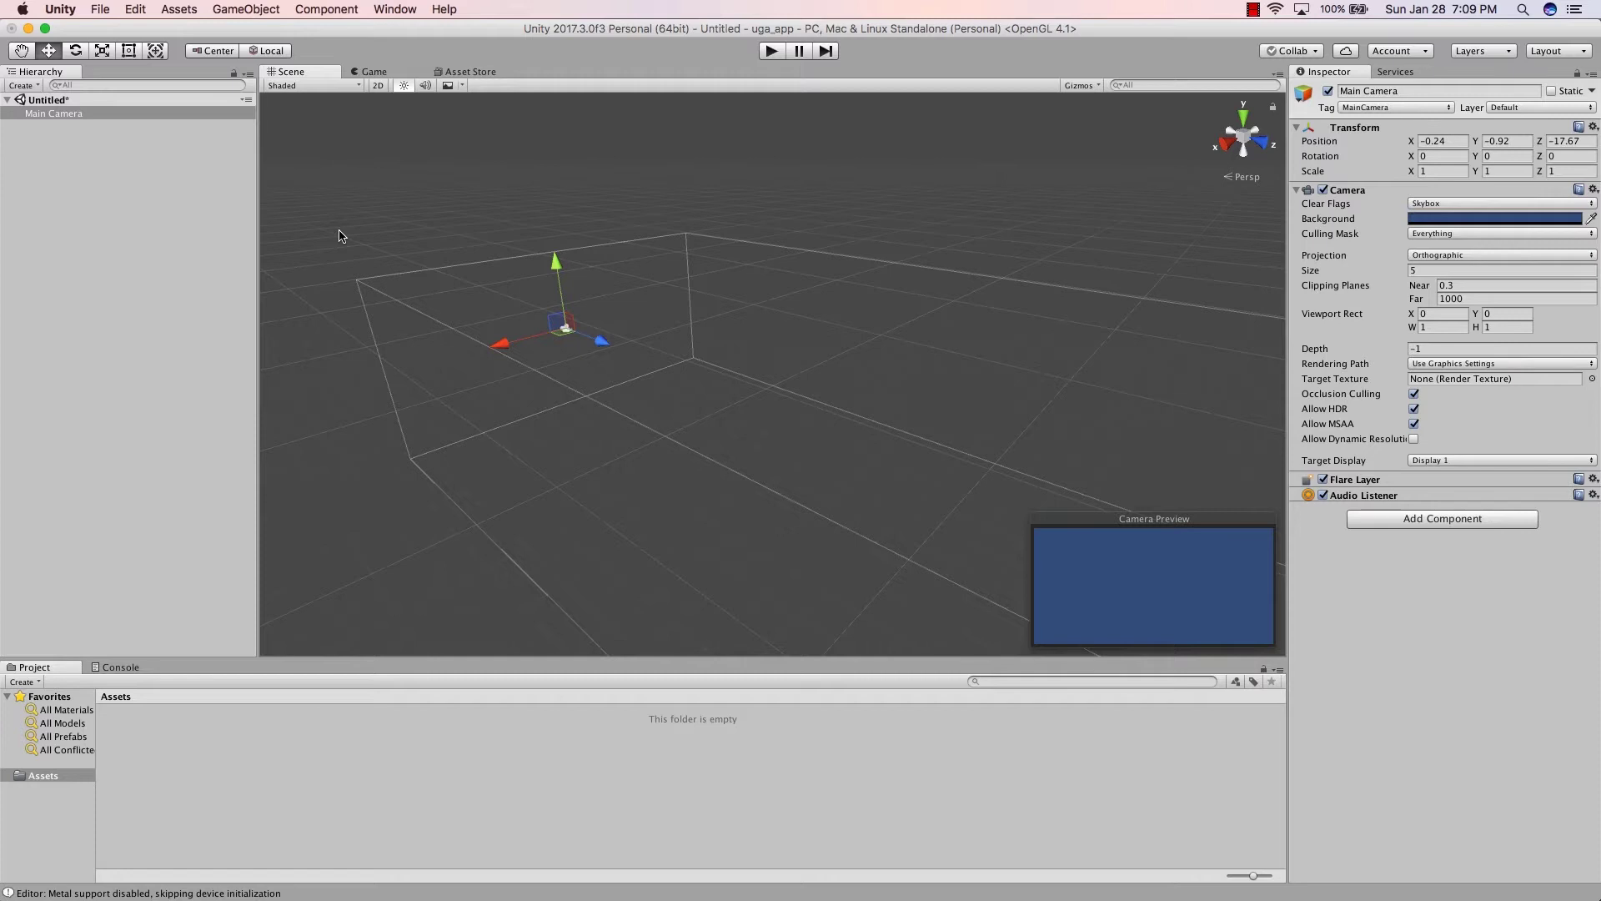
click(78, 100)
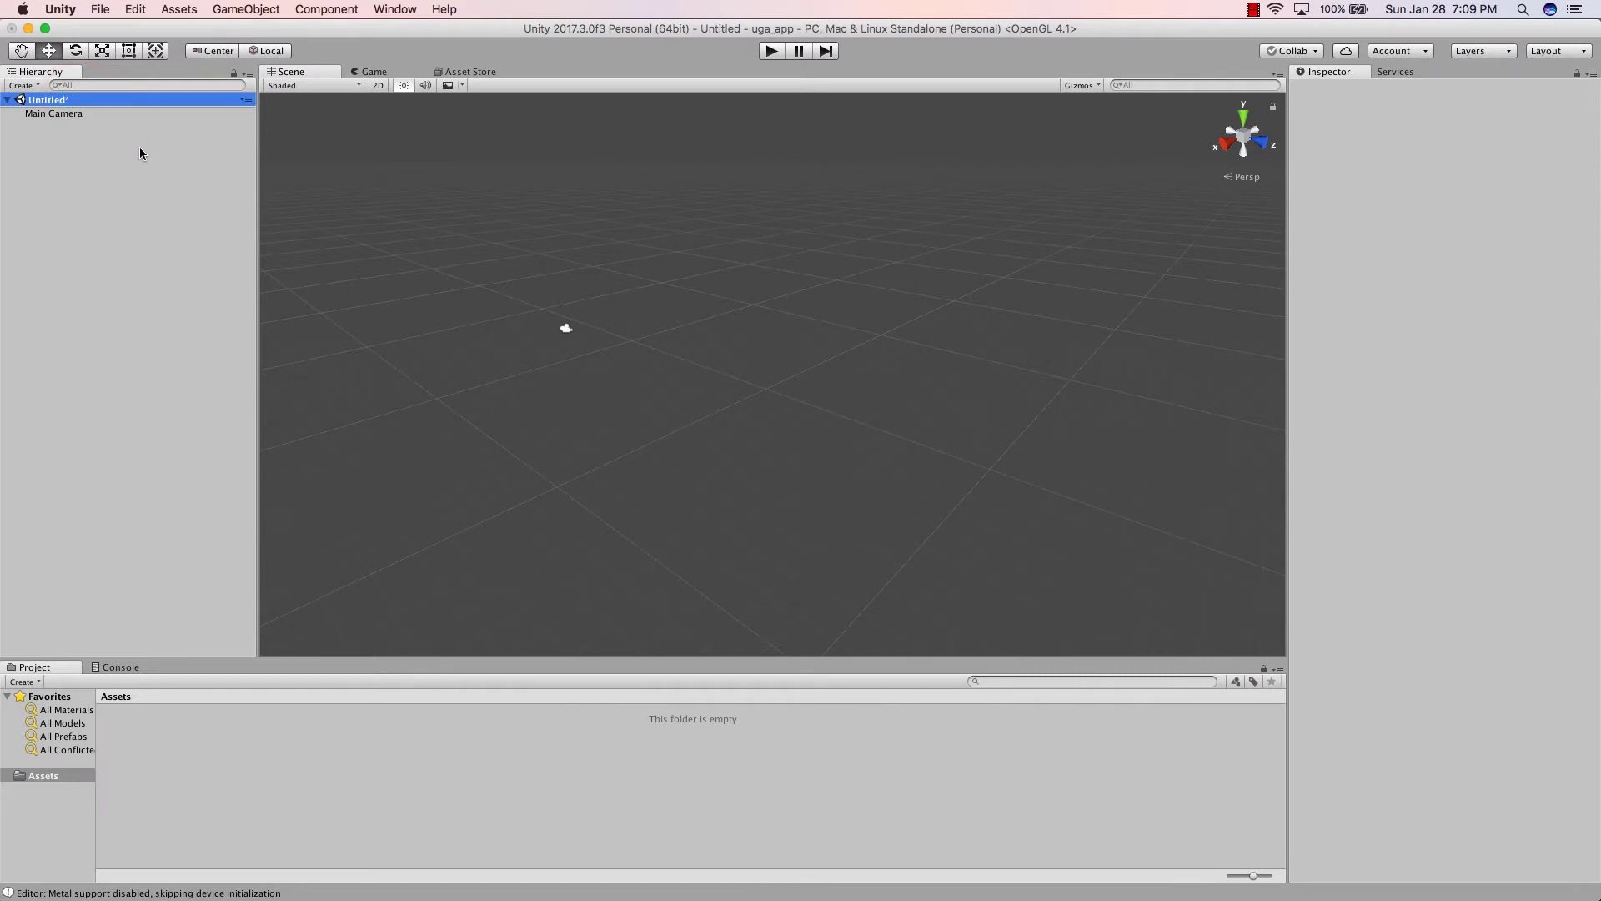
Look through the Hierarchy, Game and Asset Store views, and return to the Scene view
click(34, 76)
click(292, 72)
click(373, 72)
click(465, 71)
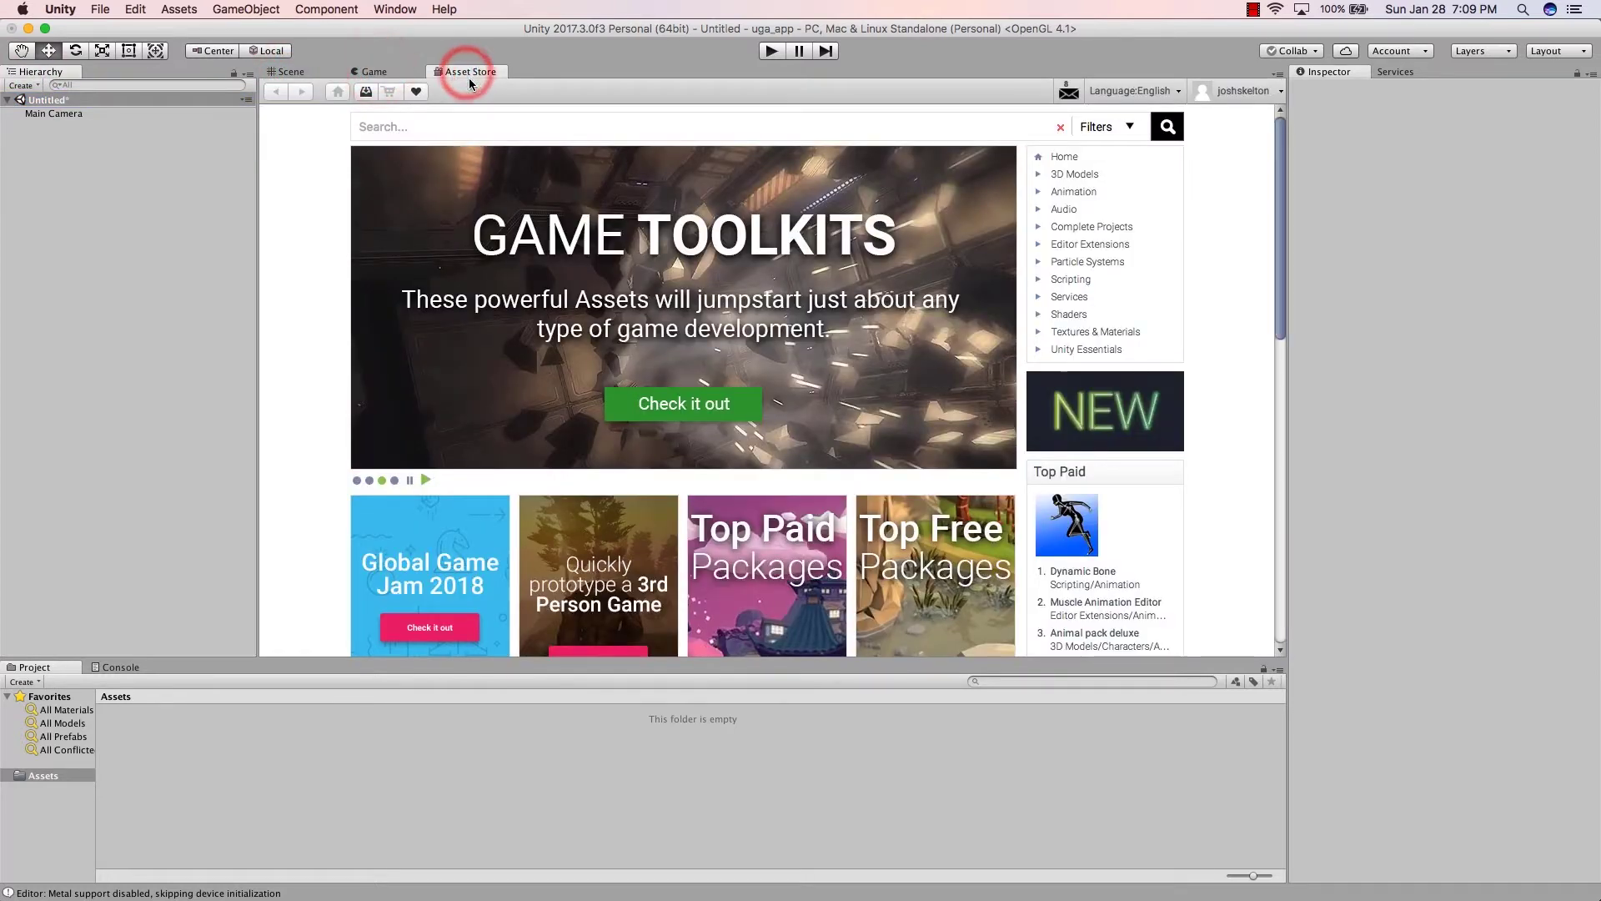
click(292, 72)
View the Services options and return to the Inspector
click(1413, 132)
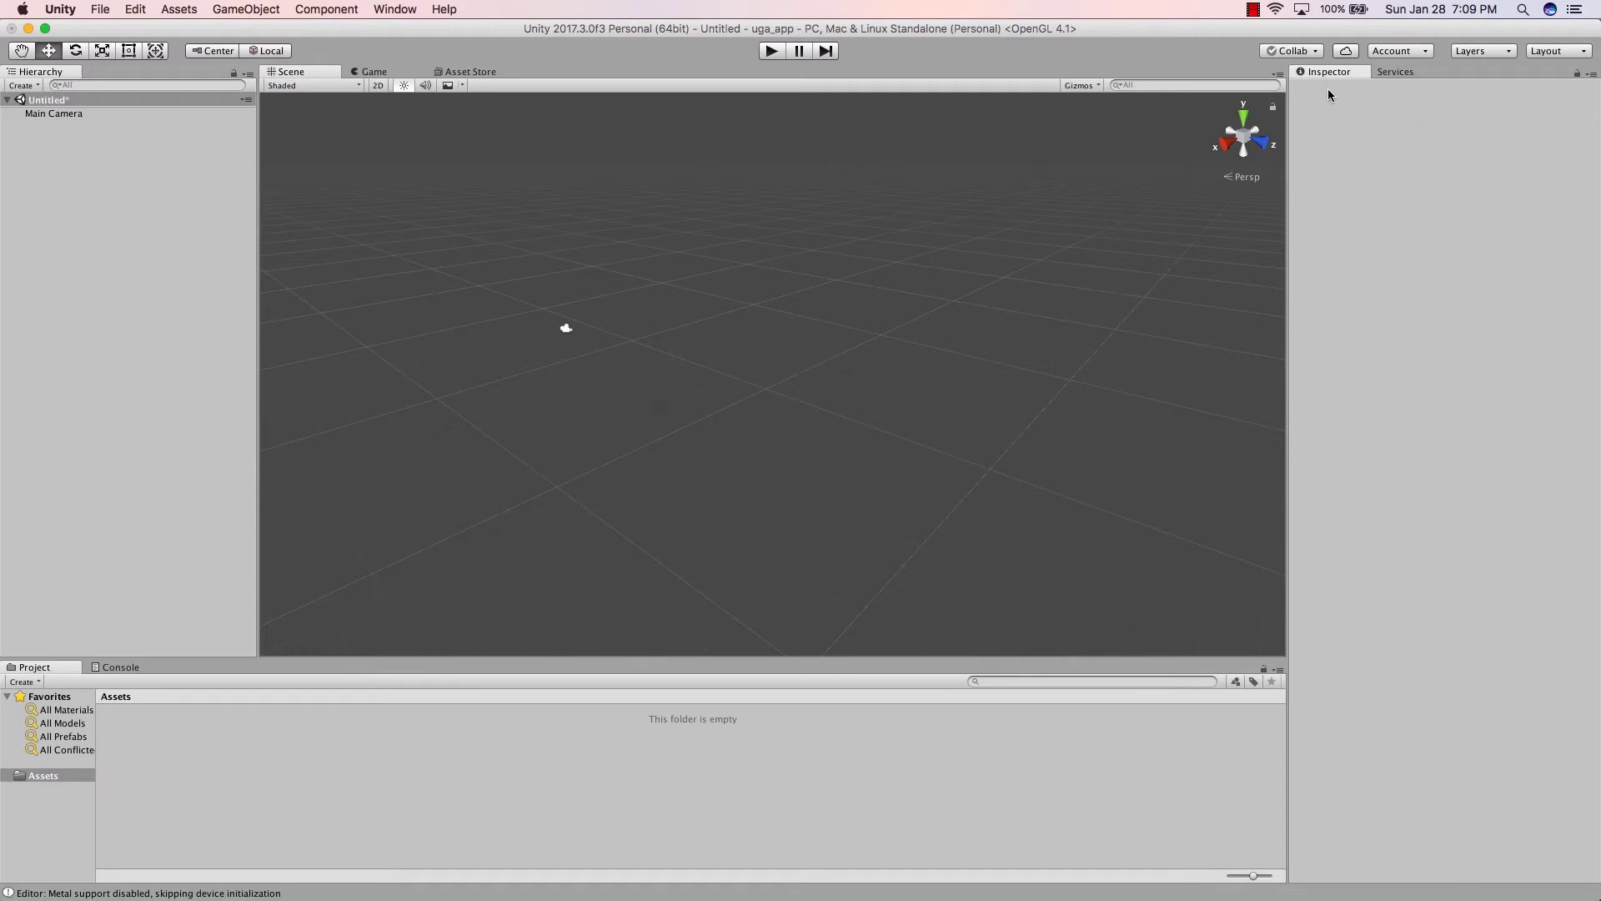
click(1325, 71)
click(1395, 73)
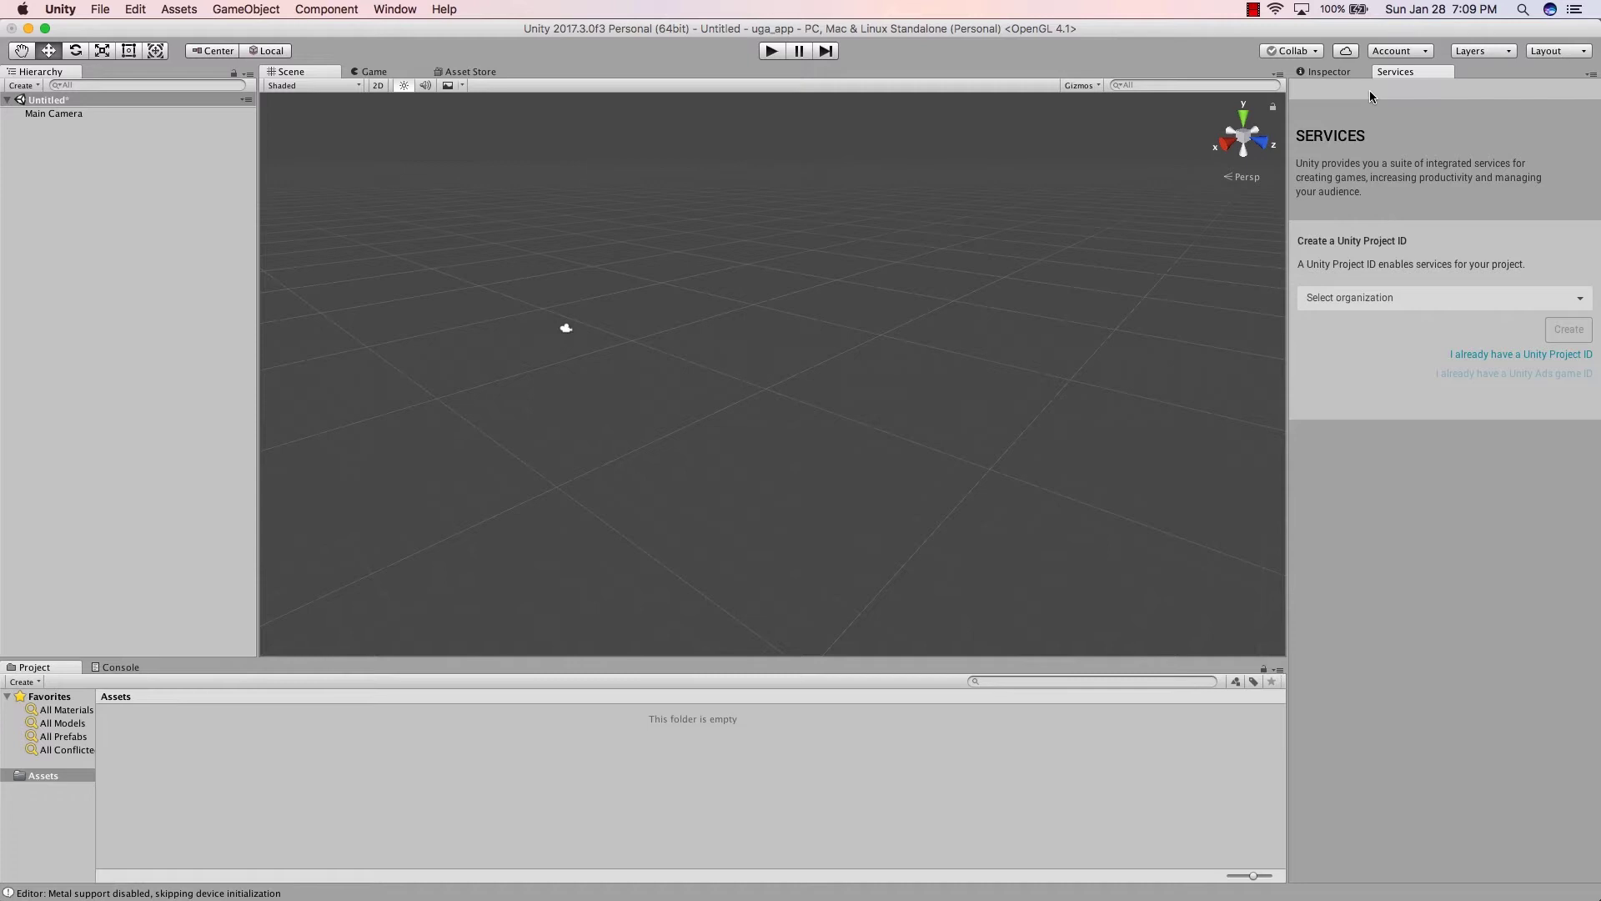
click(1329, 71)
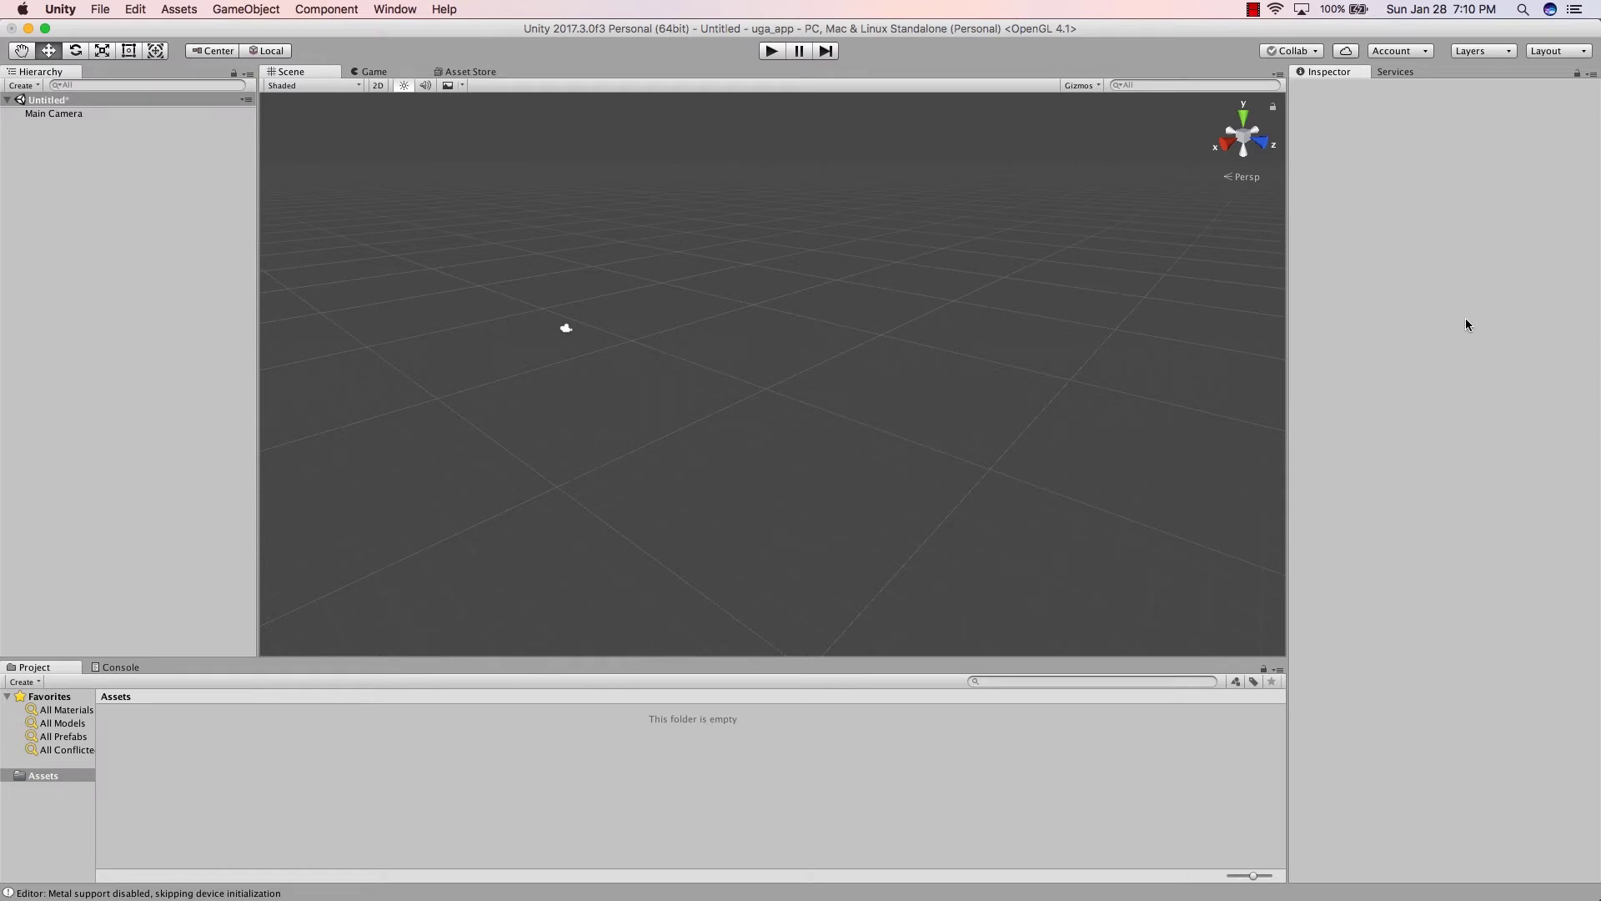
Select the Main Camera and examine its Transform and Camera components, collapsing and re-expanding the Camera component
click(57, 114)
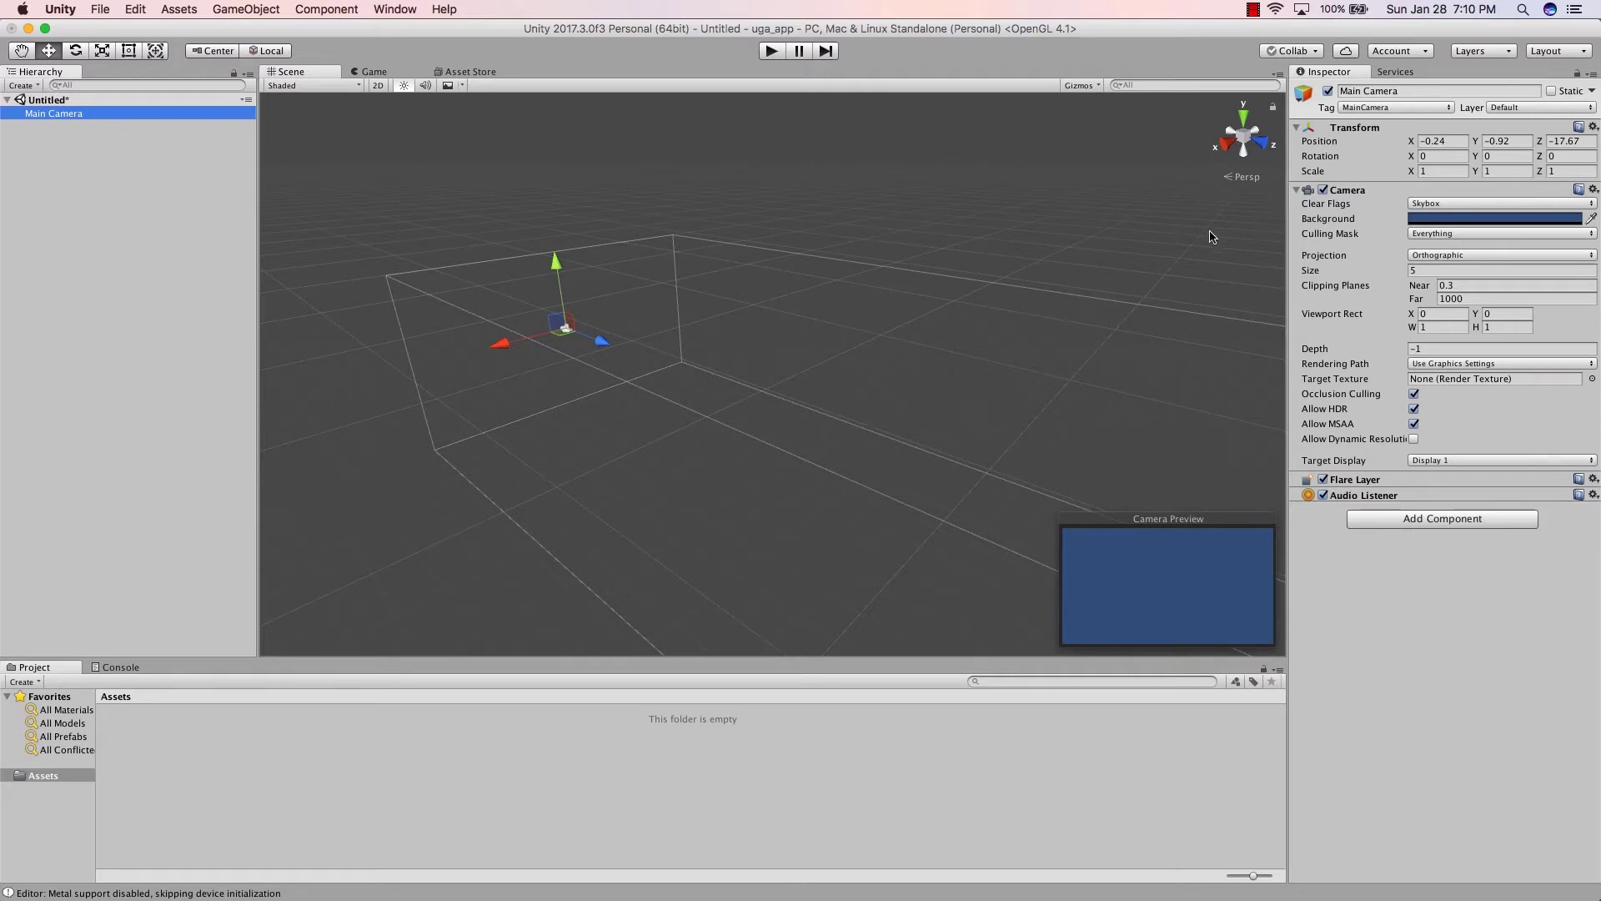
click(1358, 135)
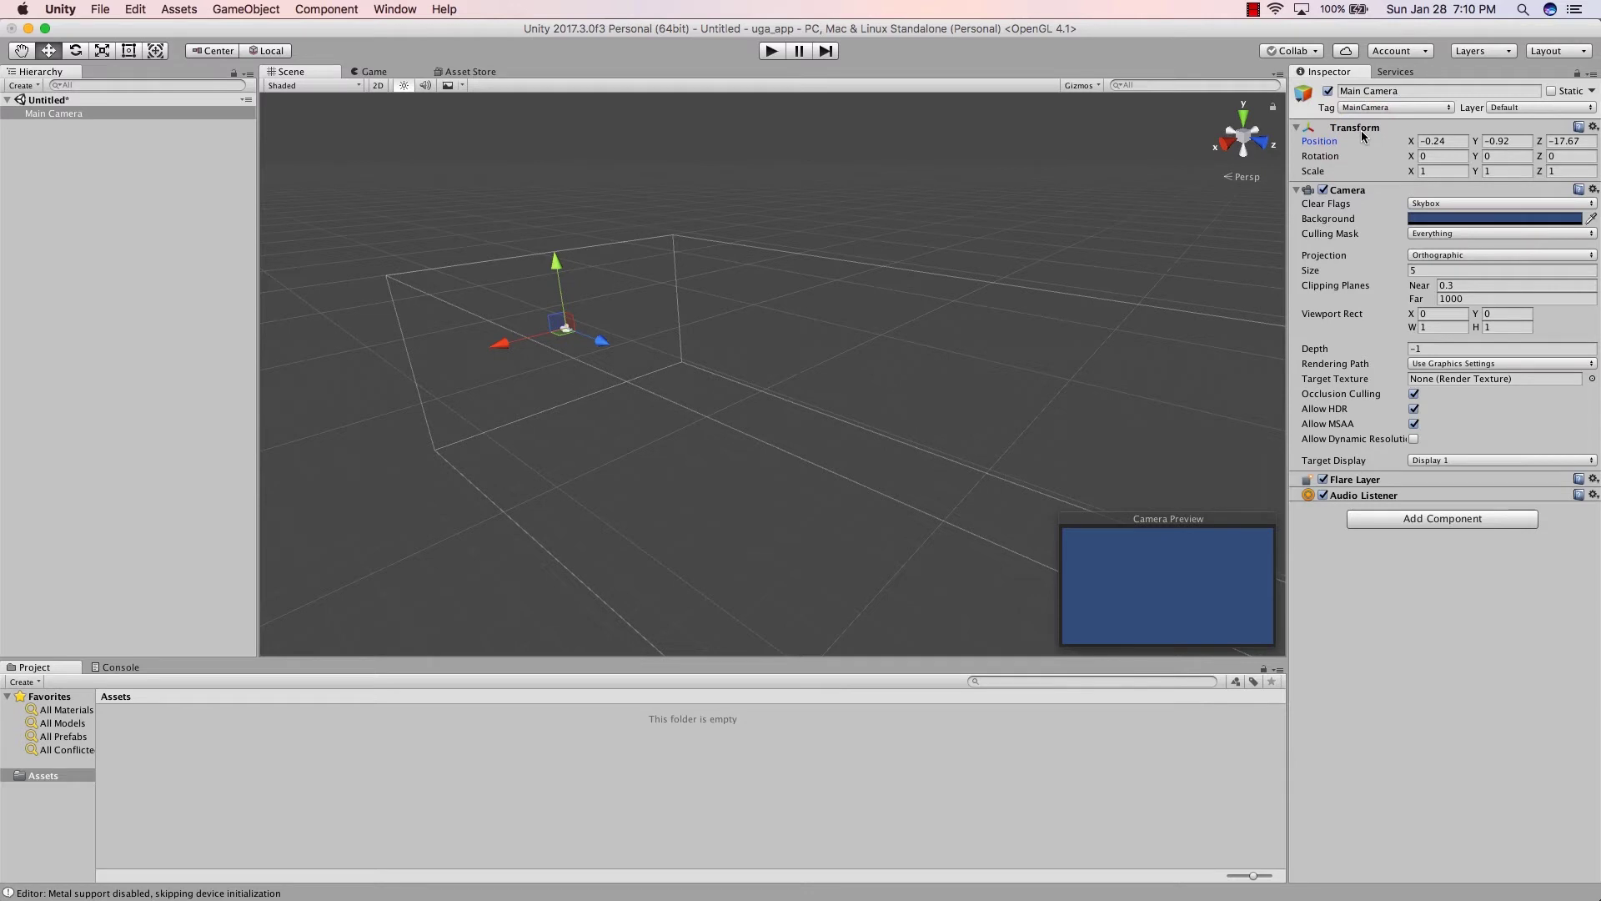
click(1343, 175)
click(1376, 191)
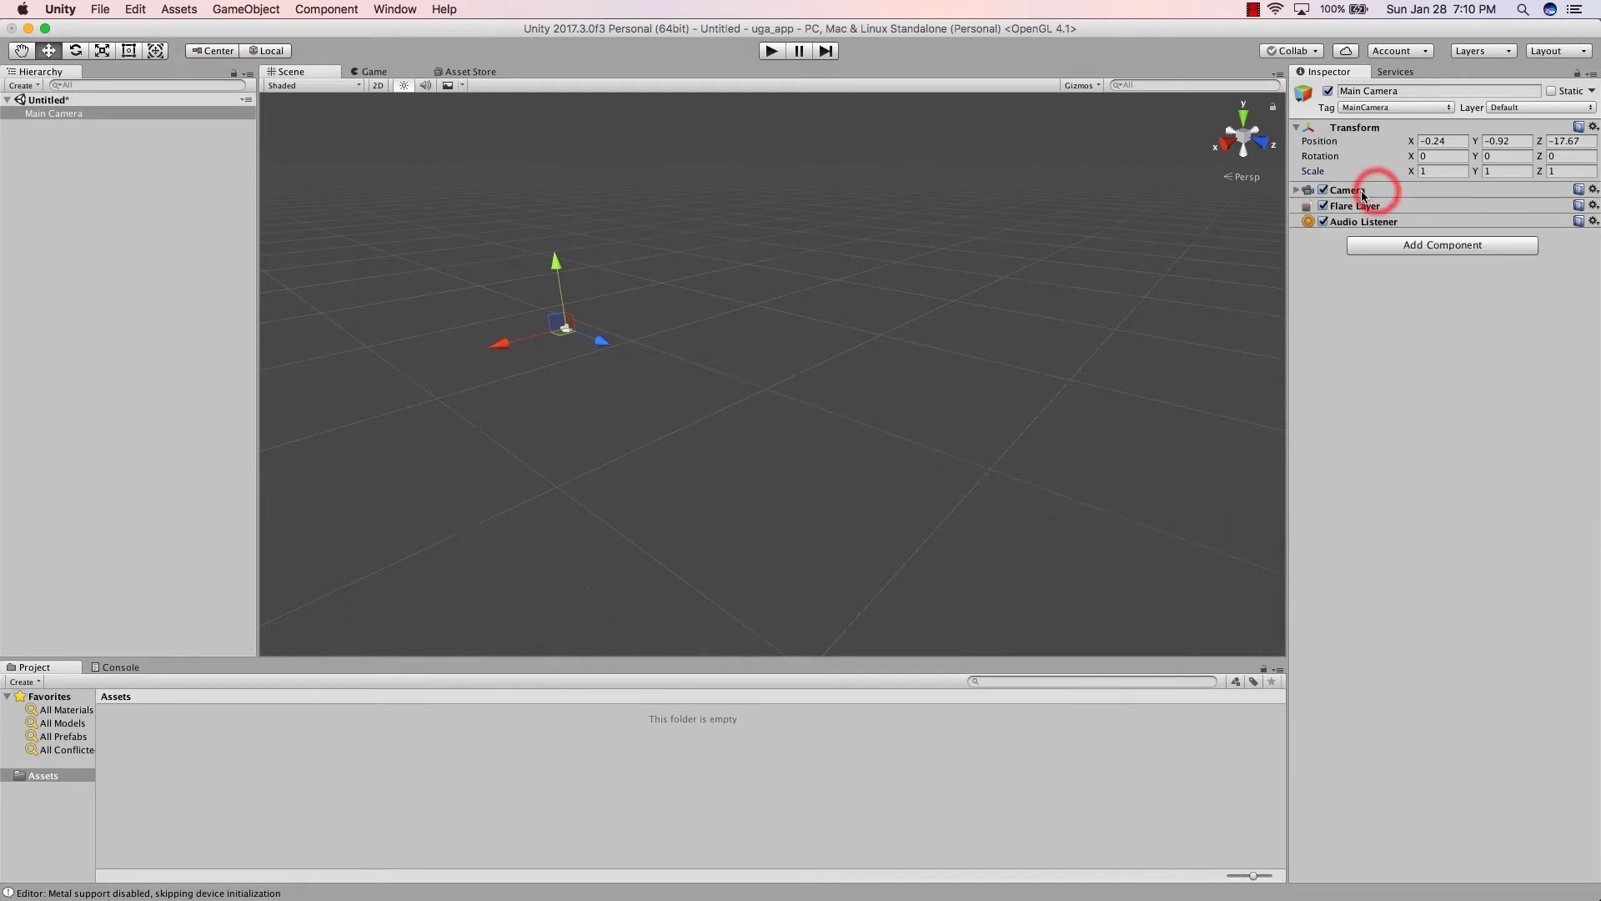
click(1297, 191)
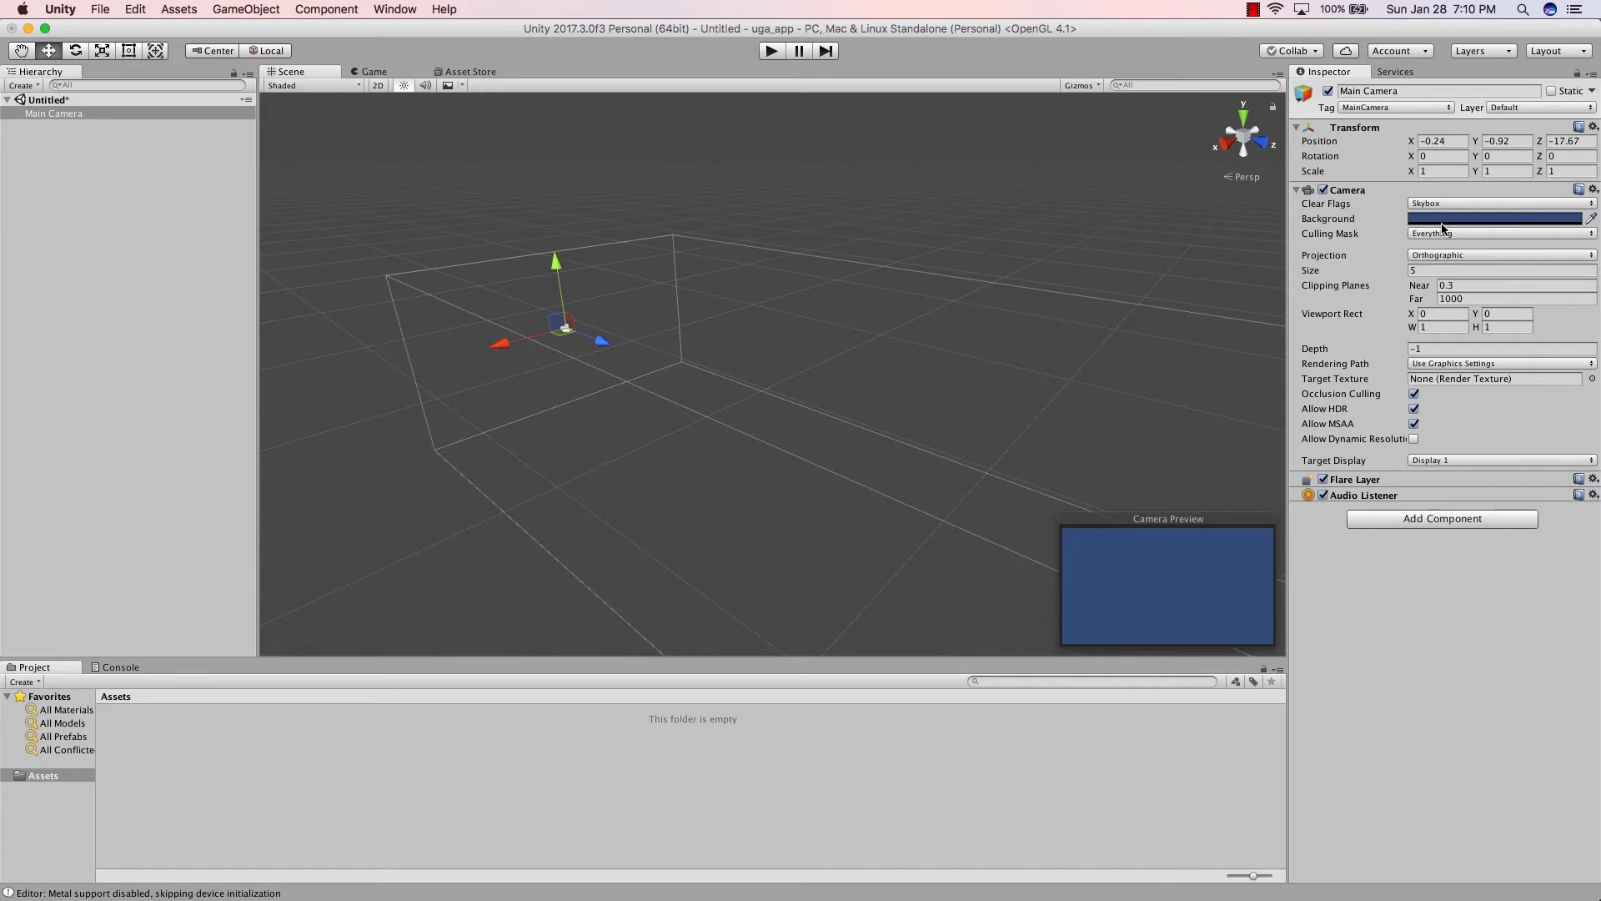
Set the Main Camera's projection to Perspective and examine its viewing frustum in the scene
mouse_move(1432, 298)
click(1480, 254)
click(1480, 244)
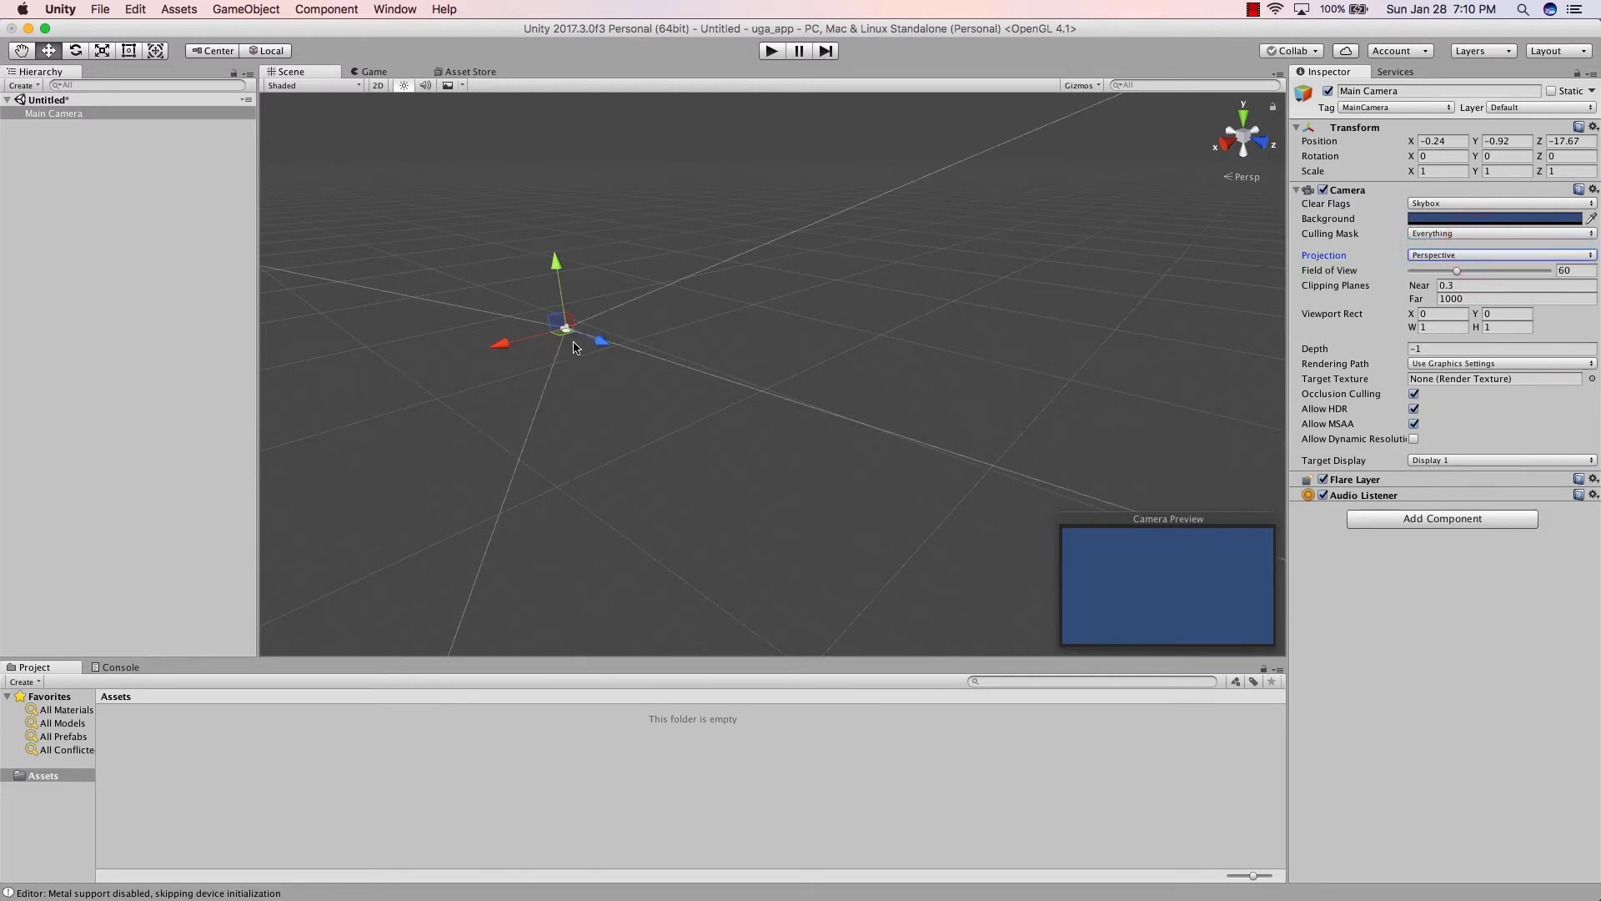
alt+drag(704, 382, 1055, 307)
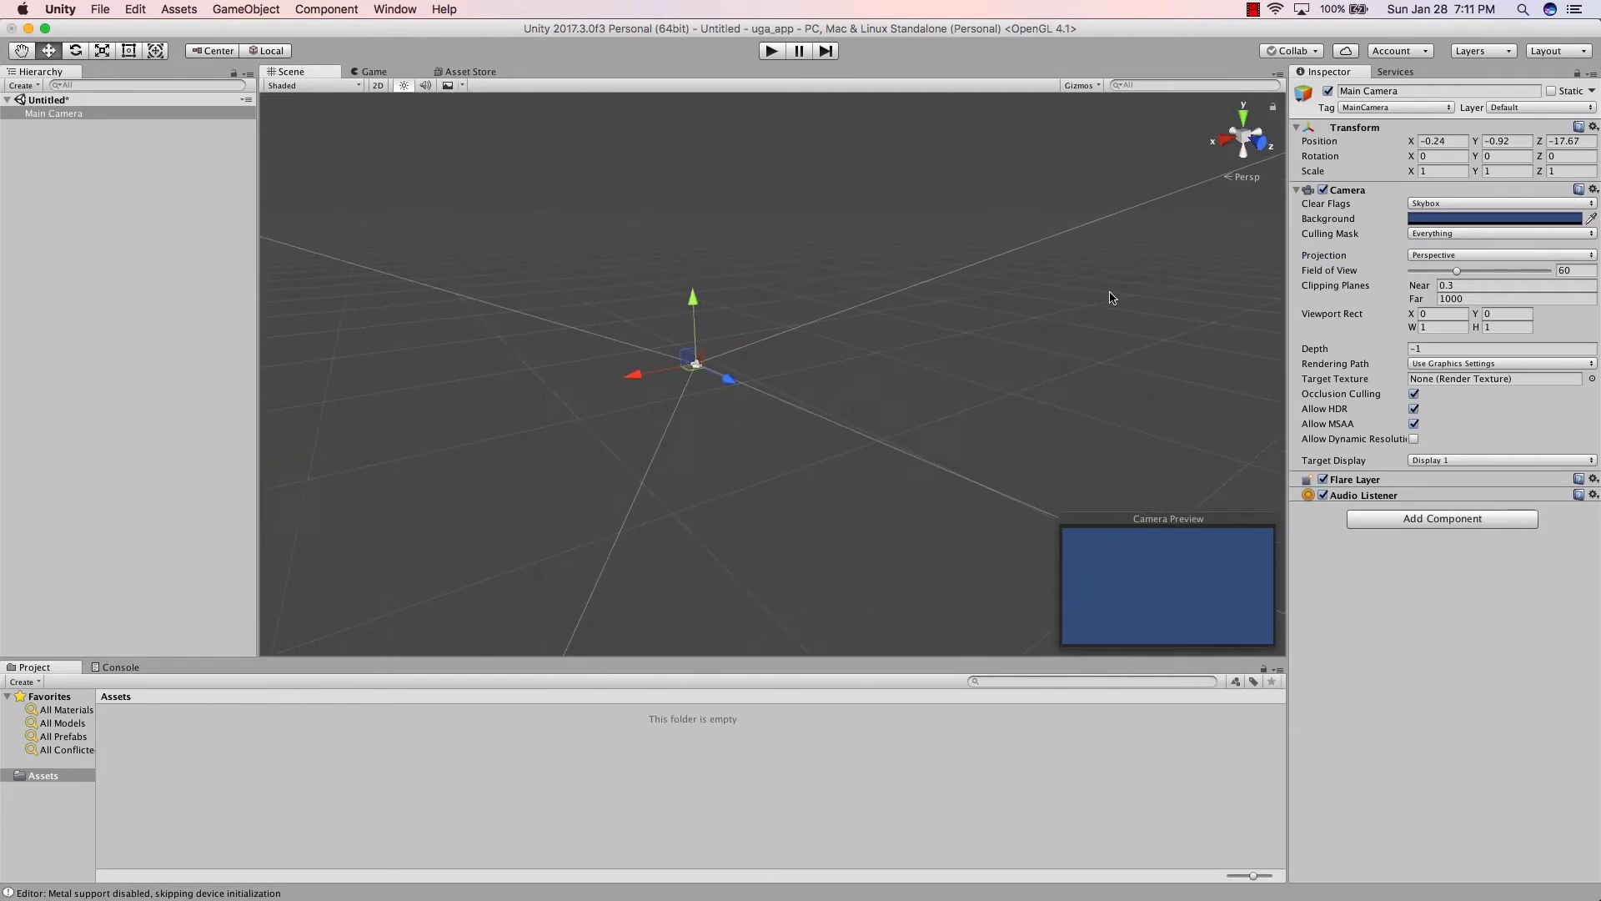
Return the Main Camera's projection to Orthographic, comparing it once more with Perspective
click(1458, 253)
click(1466, 268)
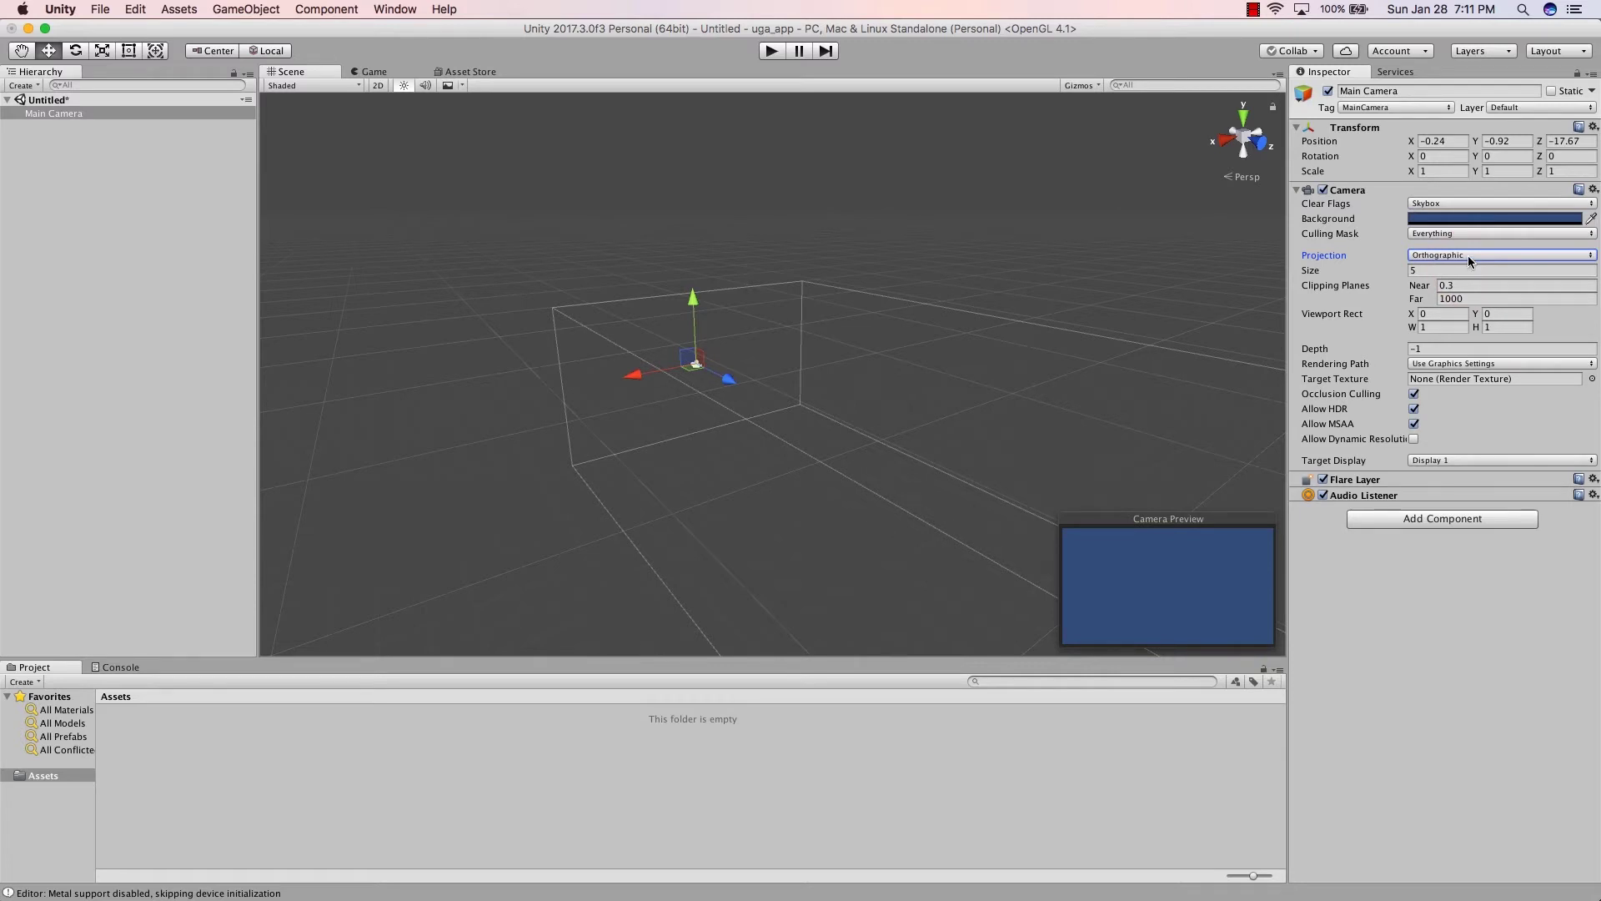
click(1468, 256)
click(1475, 248)
click(1475, 254)
click(1478, 267)
Try an orthographic Size of 4.8 on the Main Camera and undo the change
mouse_move(1405, 267)
mouse_down()
mouse_move(1469, 270)
mouse_move(1365, 277)
mouse_move(1525, 267)
mouse_move(1417, 286)
mouse_up()
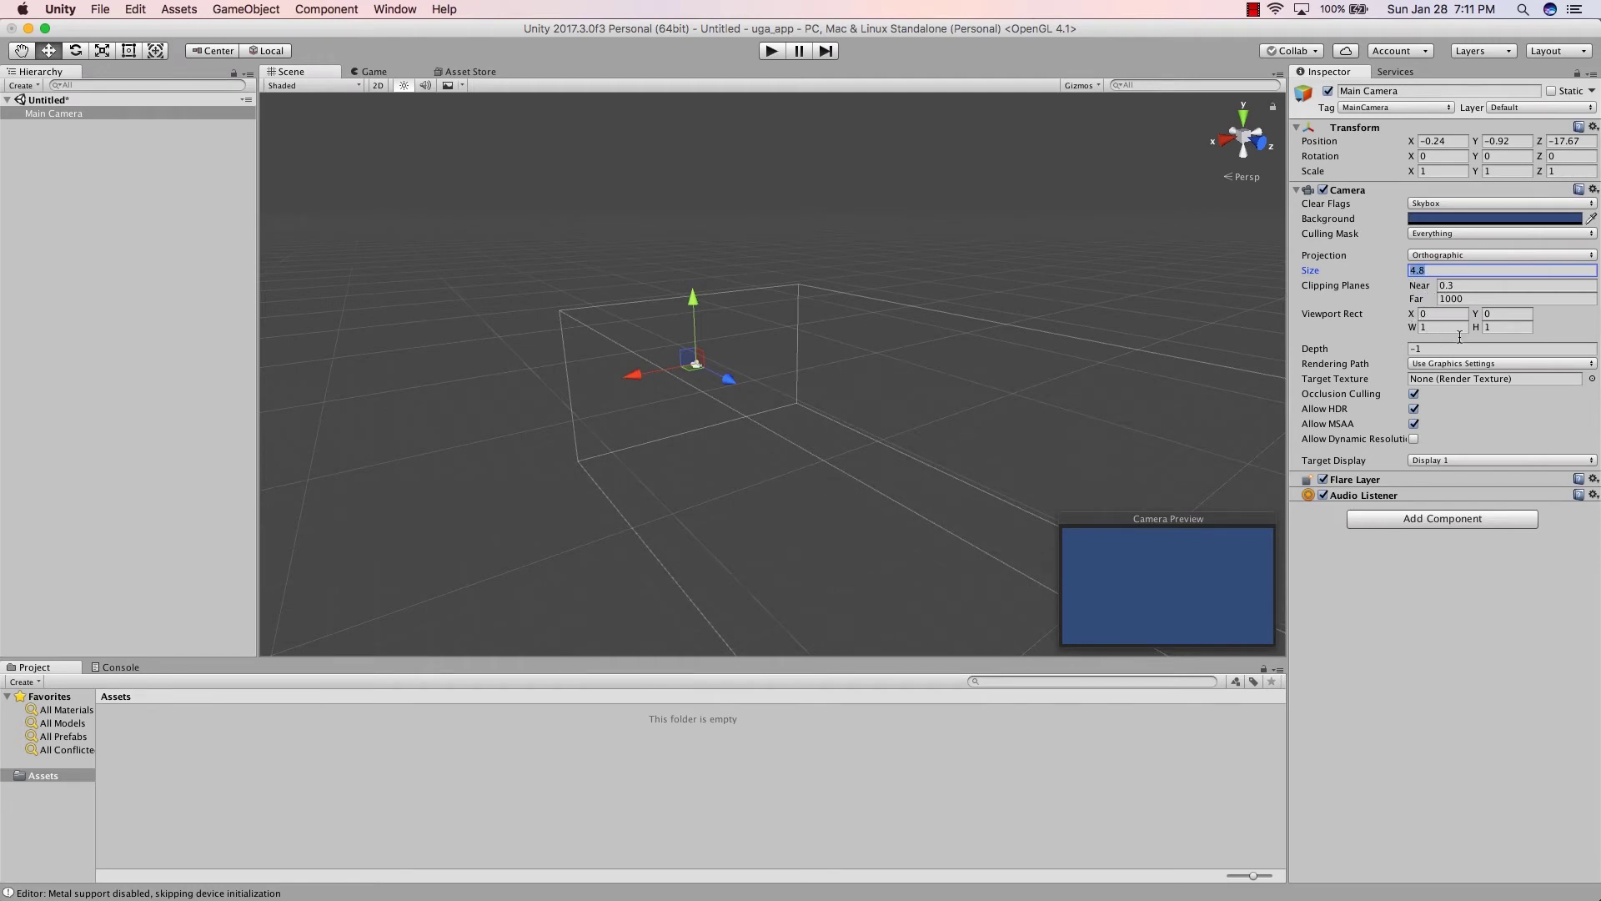
click(1381, 327)
key(super+z)
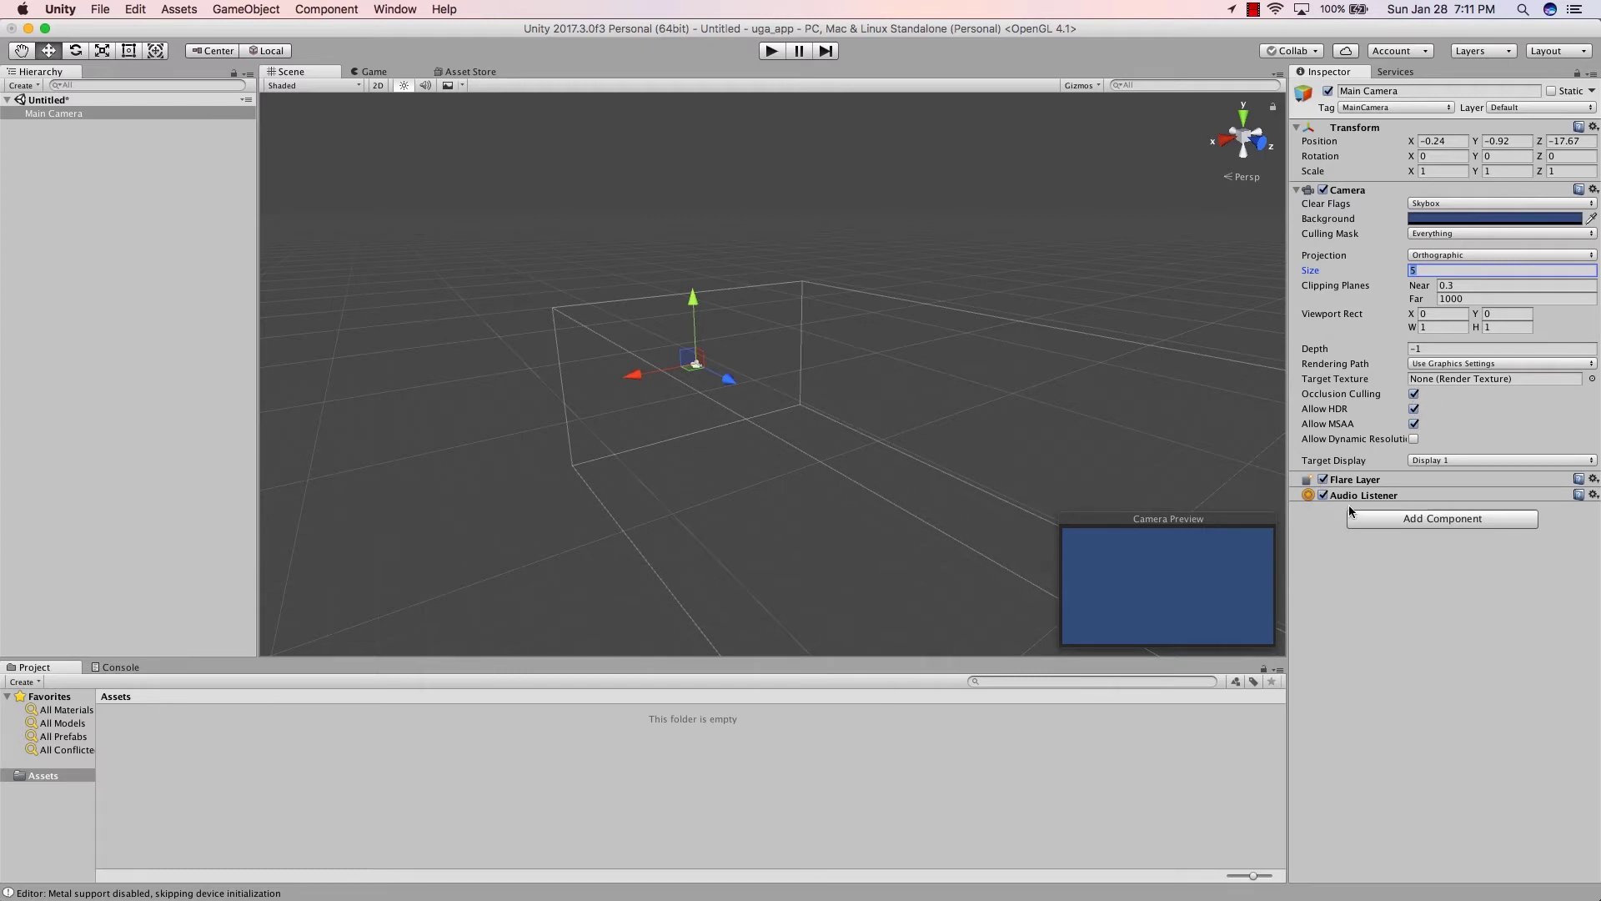
Clear the selection, reselect the Main Camera in the Hierarchy, and undo and redo the last action
click(61, 117)
click(929, 300)
click(97, 111)
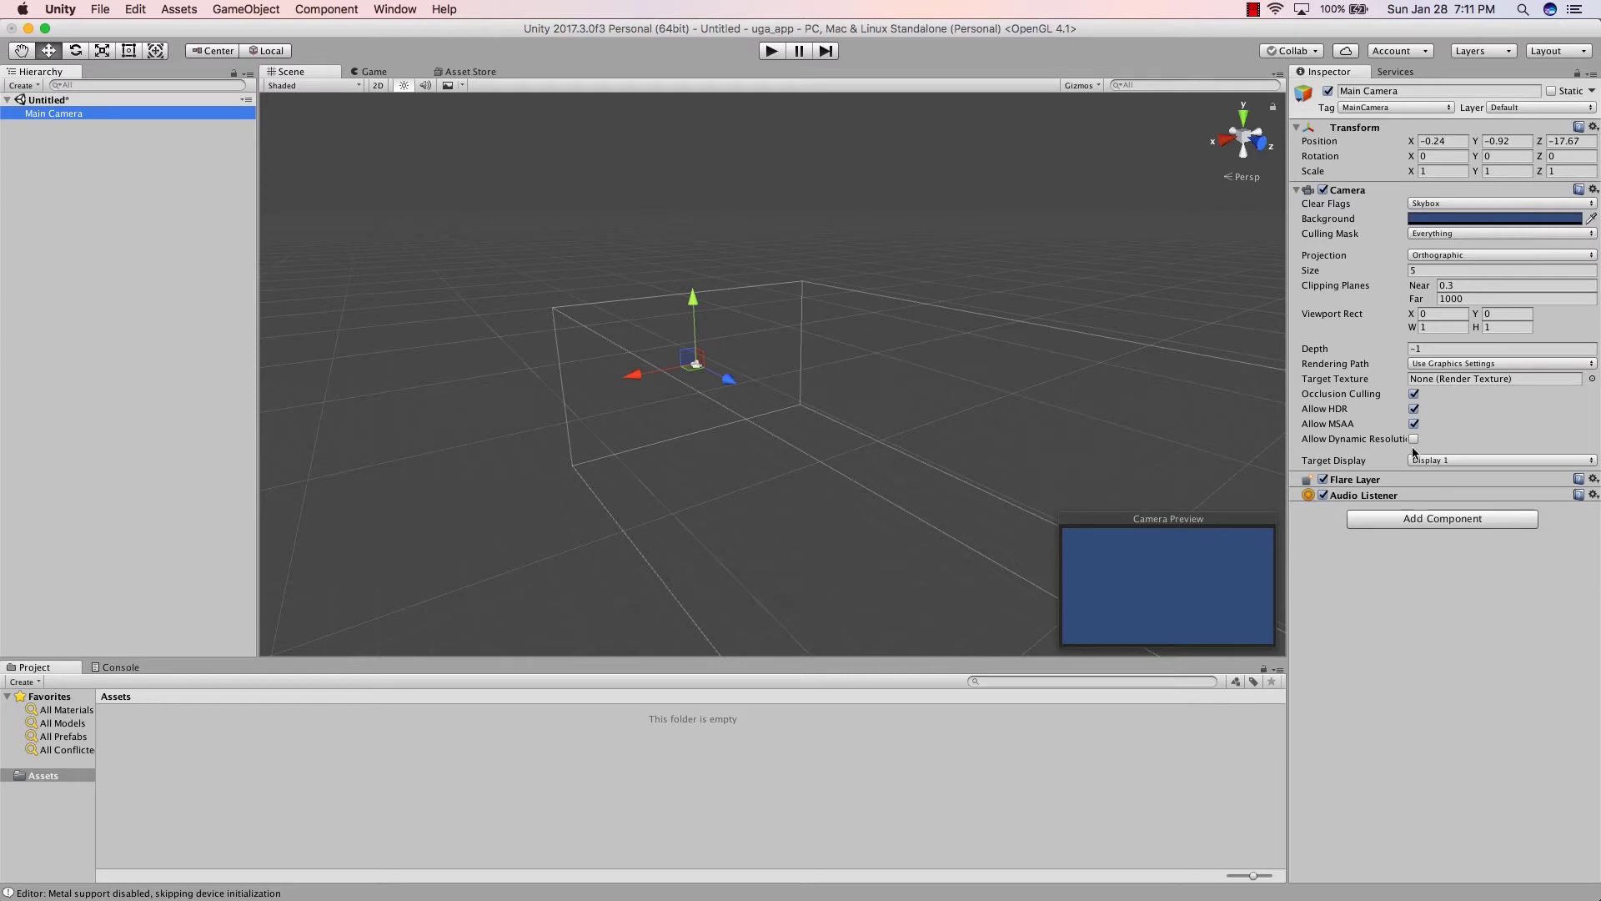
key(super+z)
key(super+shift+z)
Filter the Project files by All Models and go back to the Assets folder
click(38, 668)
click(93, 723)
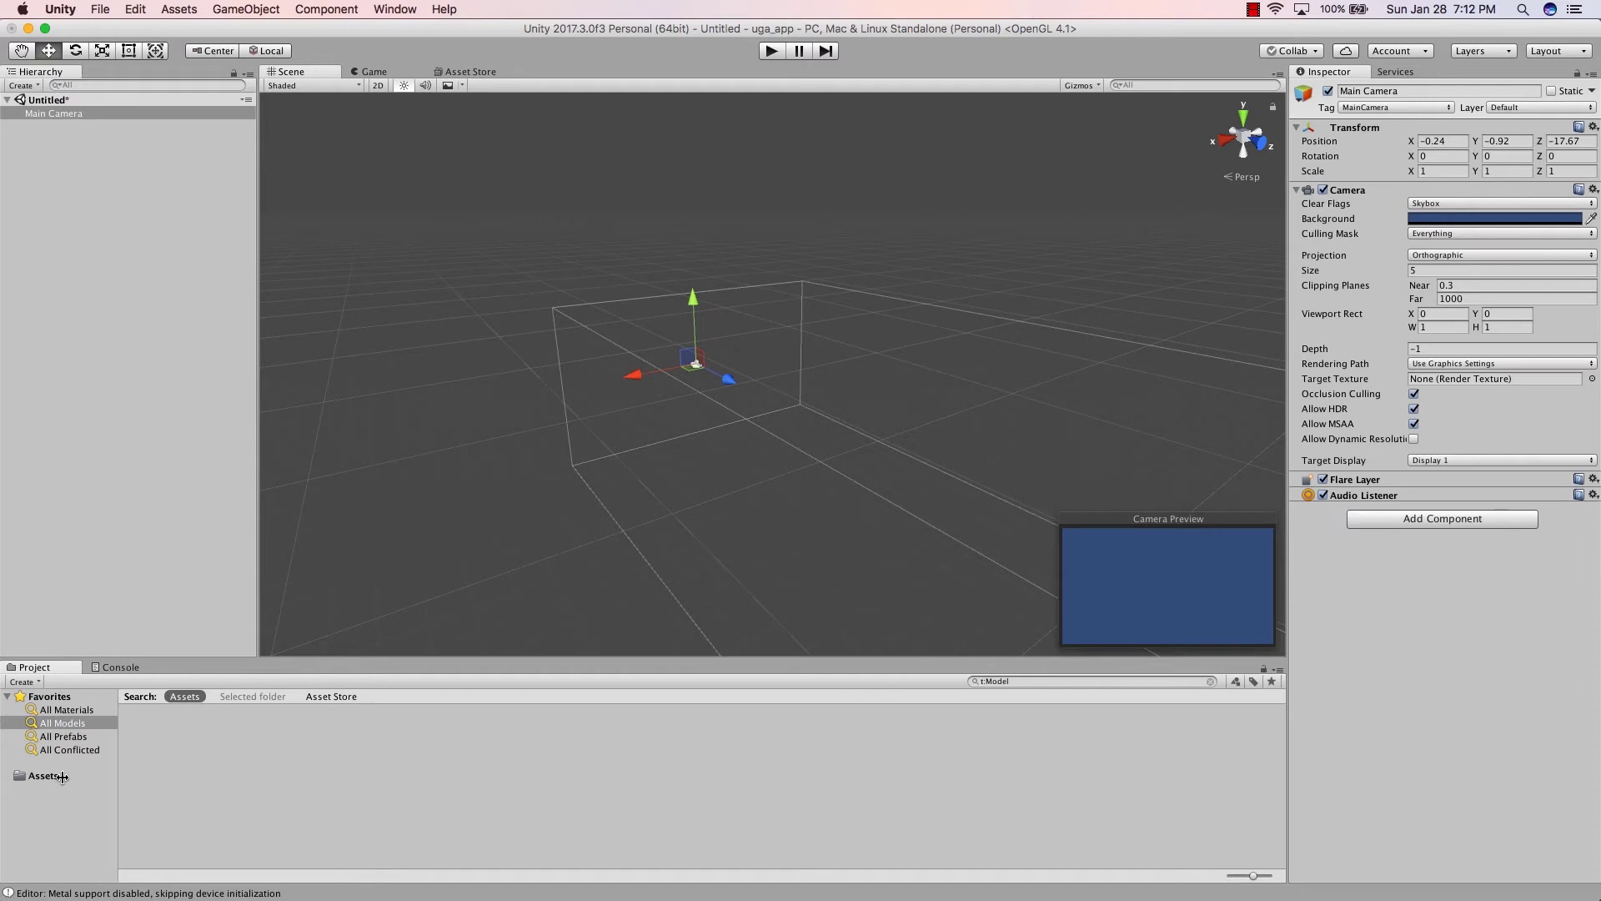
click(88, 784)
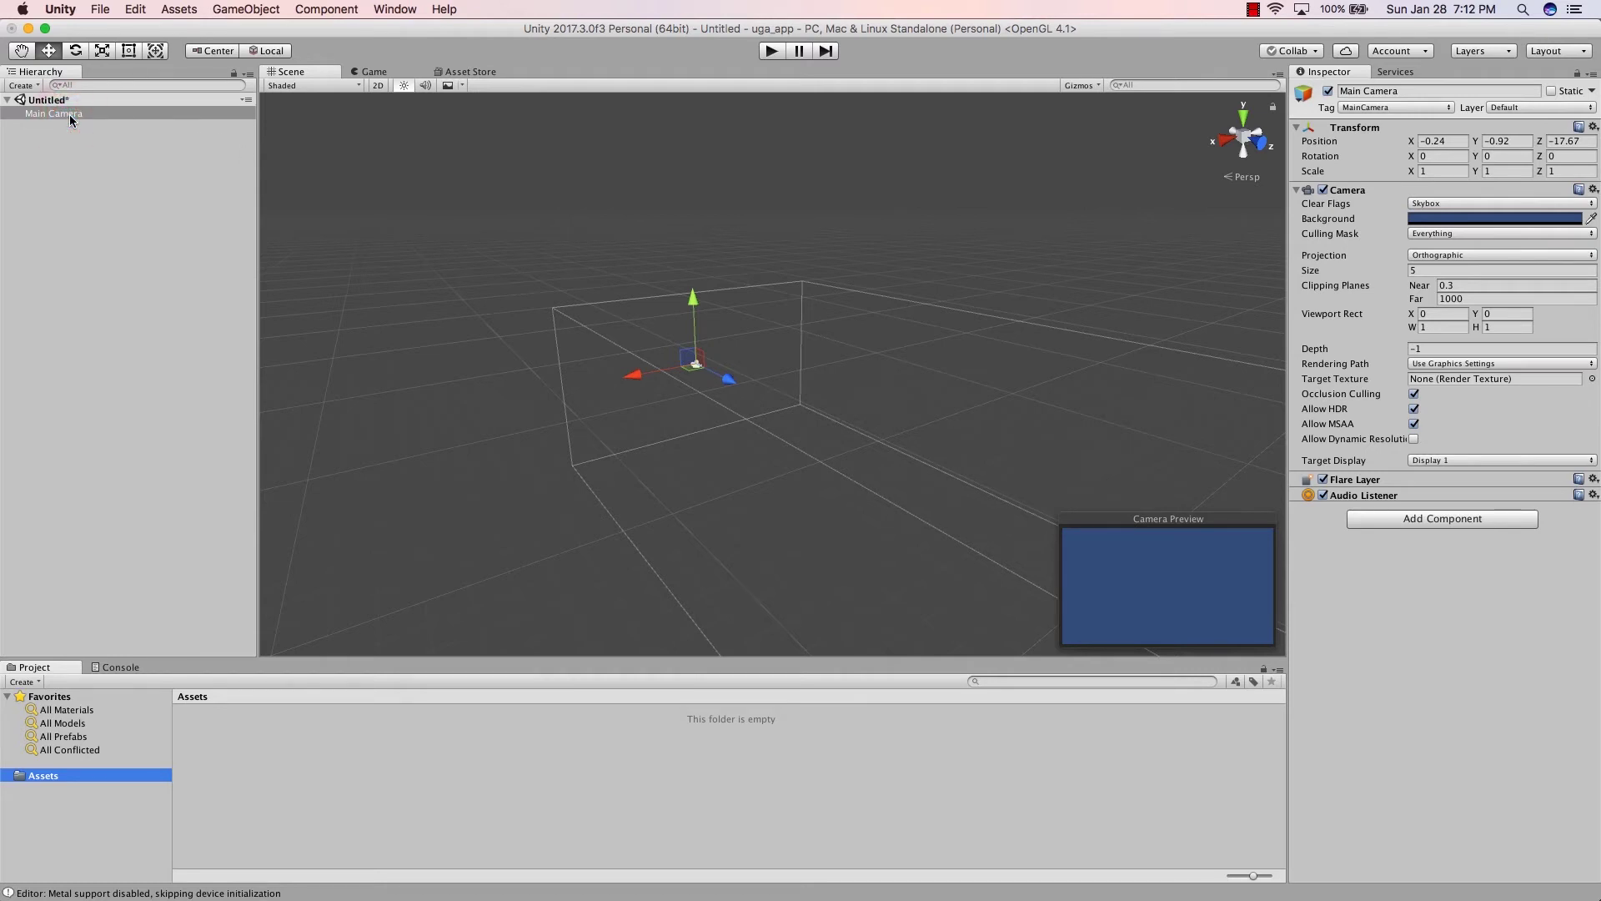
click(64, 779)
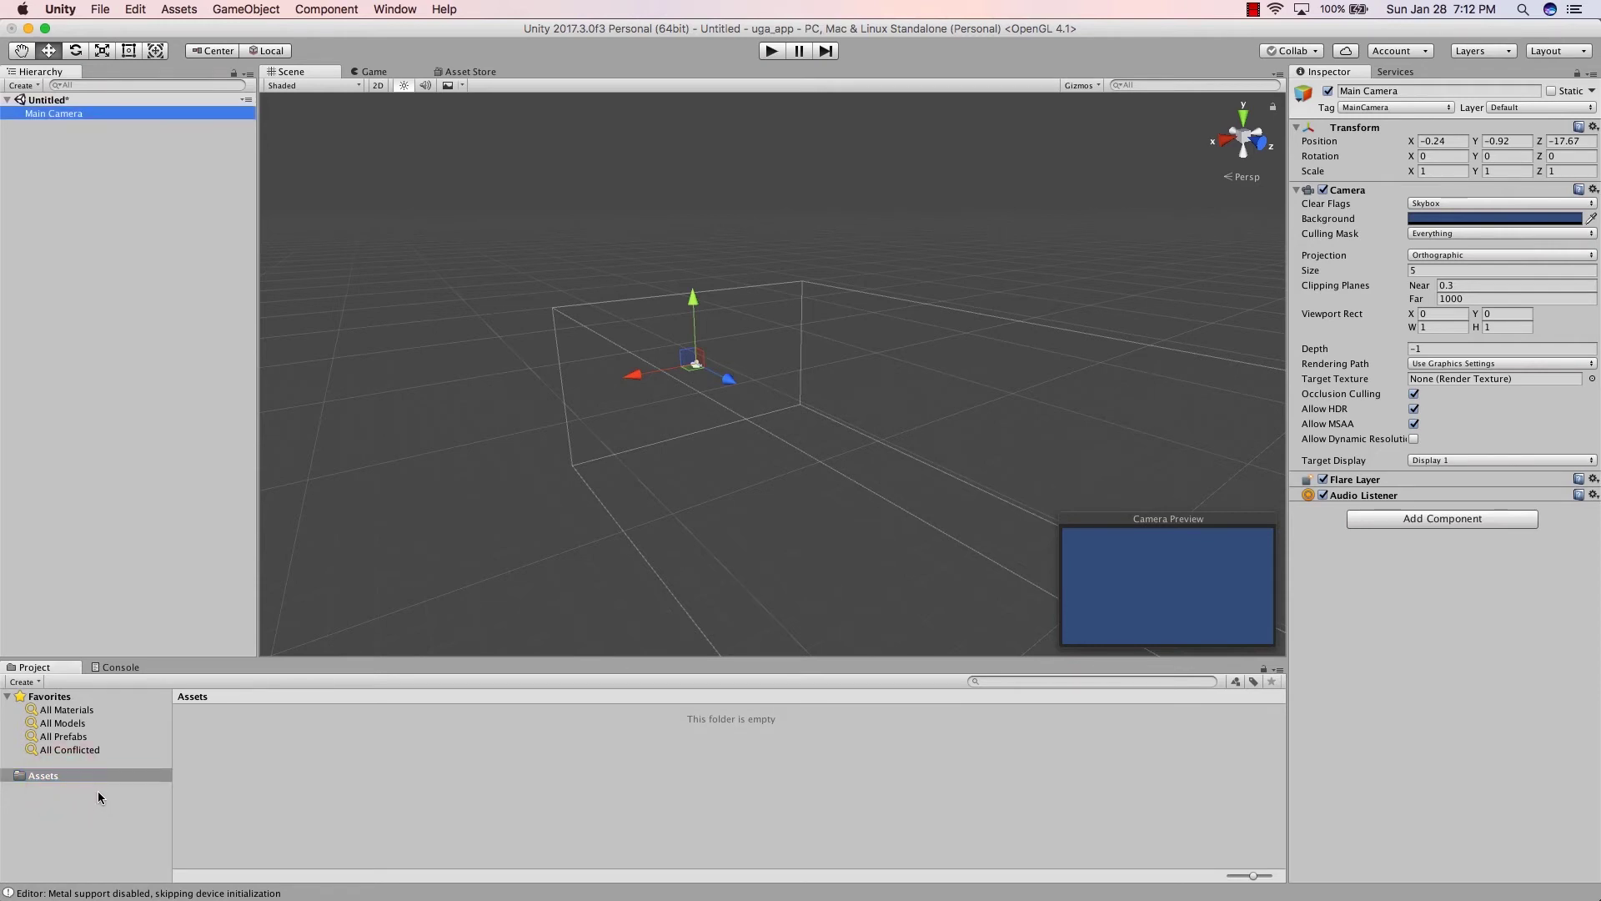
click(98, 791)
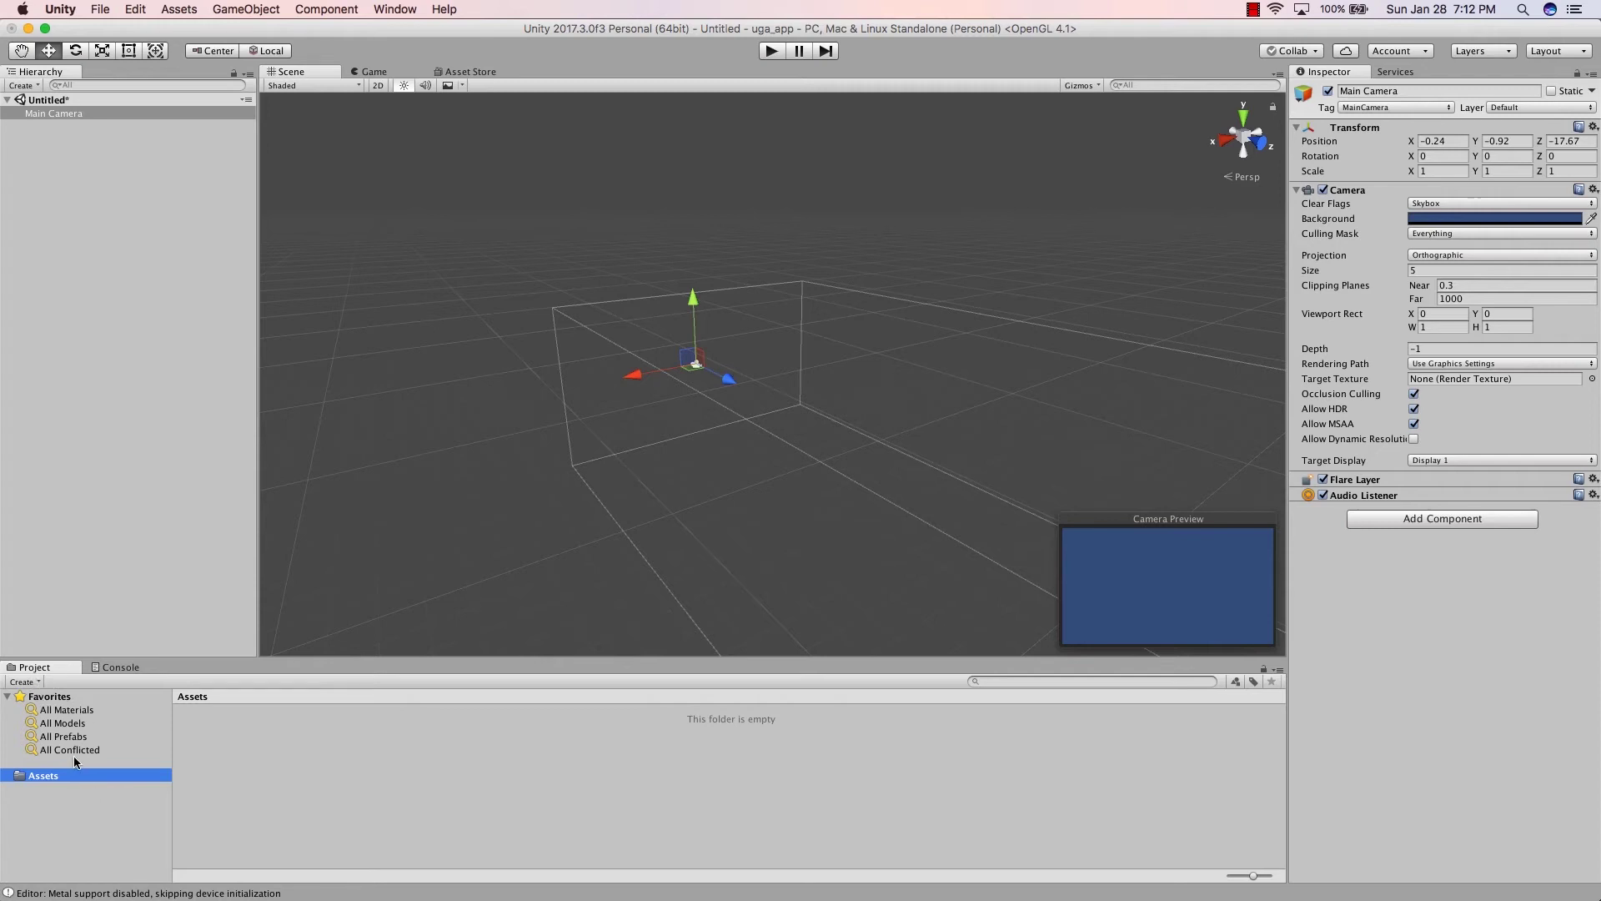
Examine the content area of the Assets folder, deselect the Main Camera and select the Assets folder
click(73, 793)
click(93, 862)
click(58, 776)
click(198, 702)
click(269, 738)
click(386, 799)
click(202, 739)
click(286, 739)
click(397, 737)
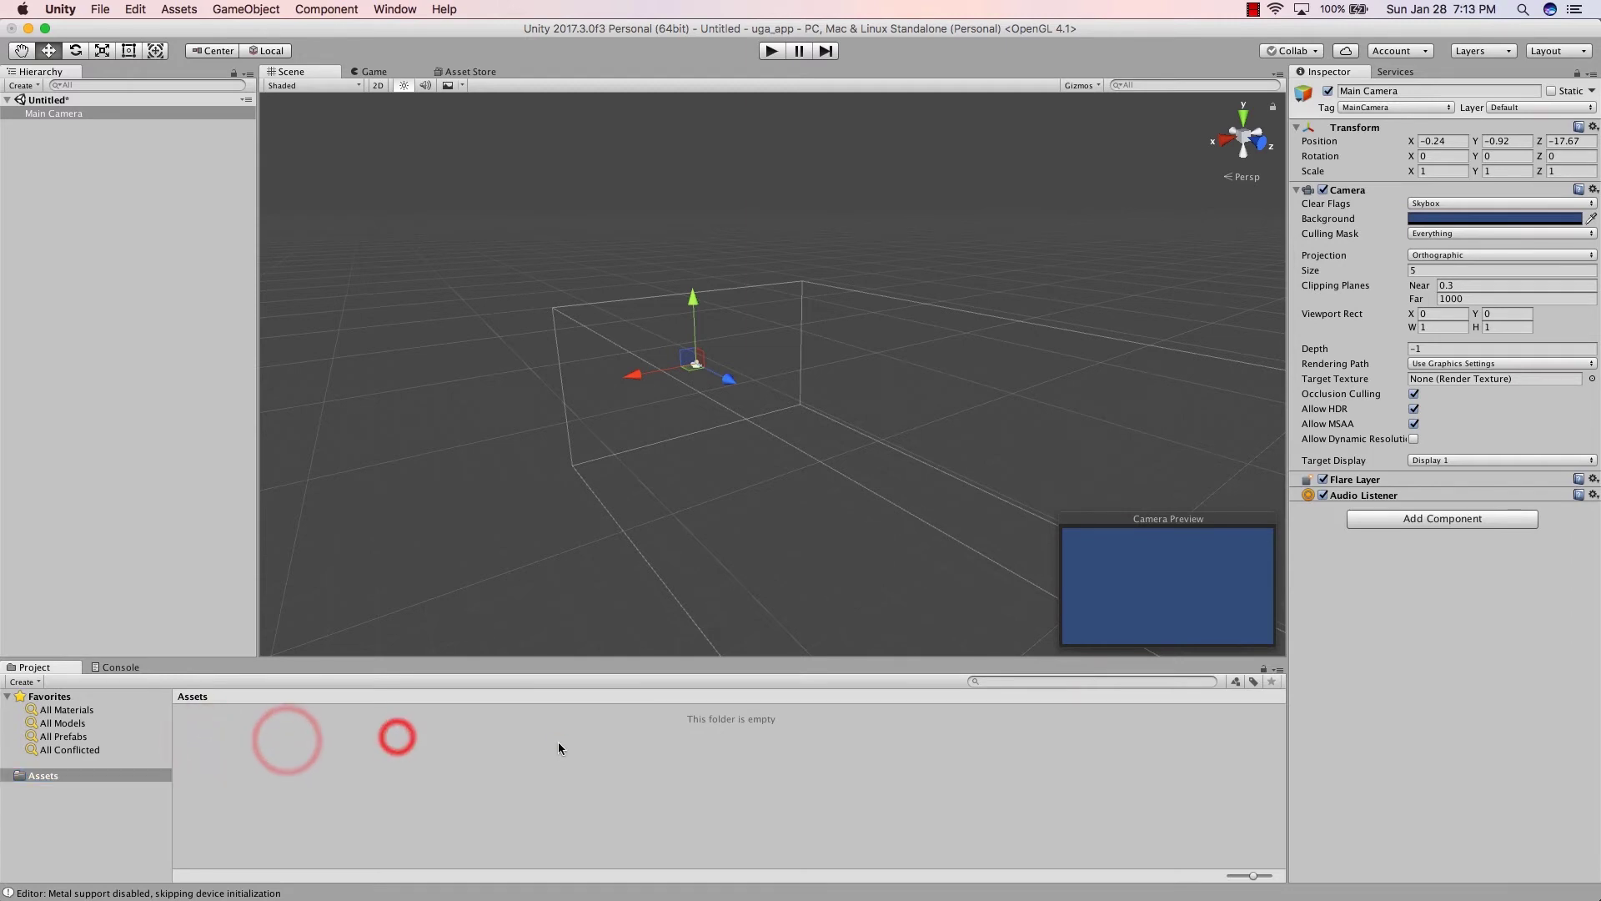
click(559, 742)
click(697, 750)
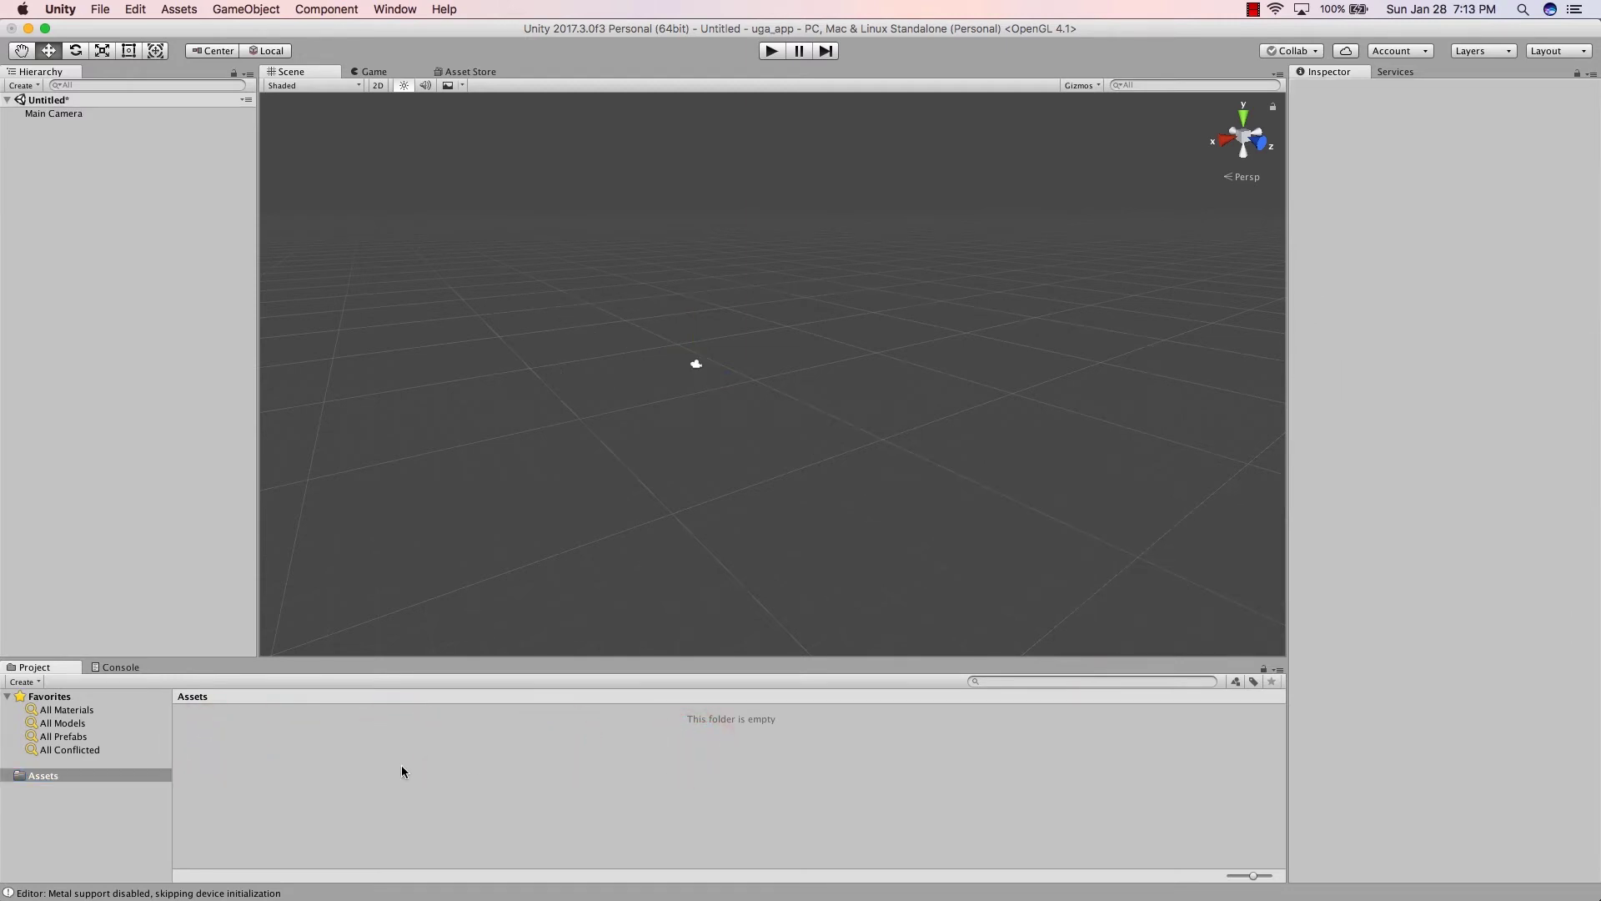
click(435, 754)
click(67, 788)
click(53, 777)
click(57, 775)
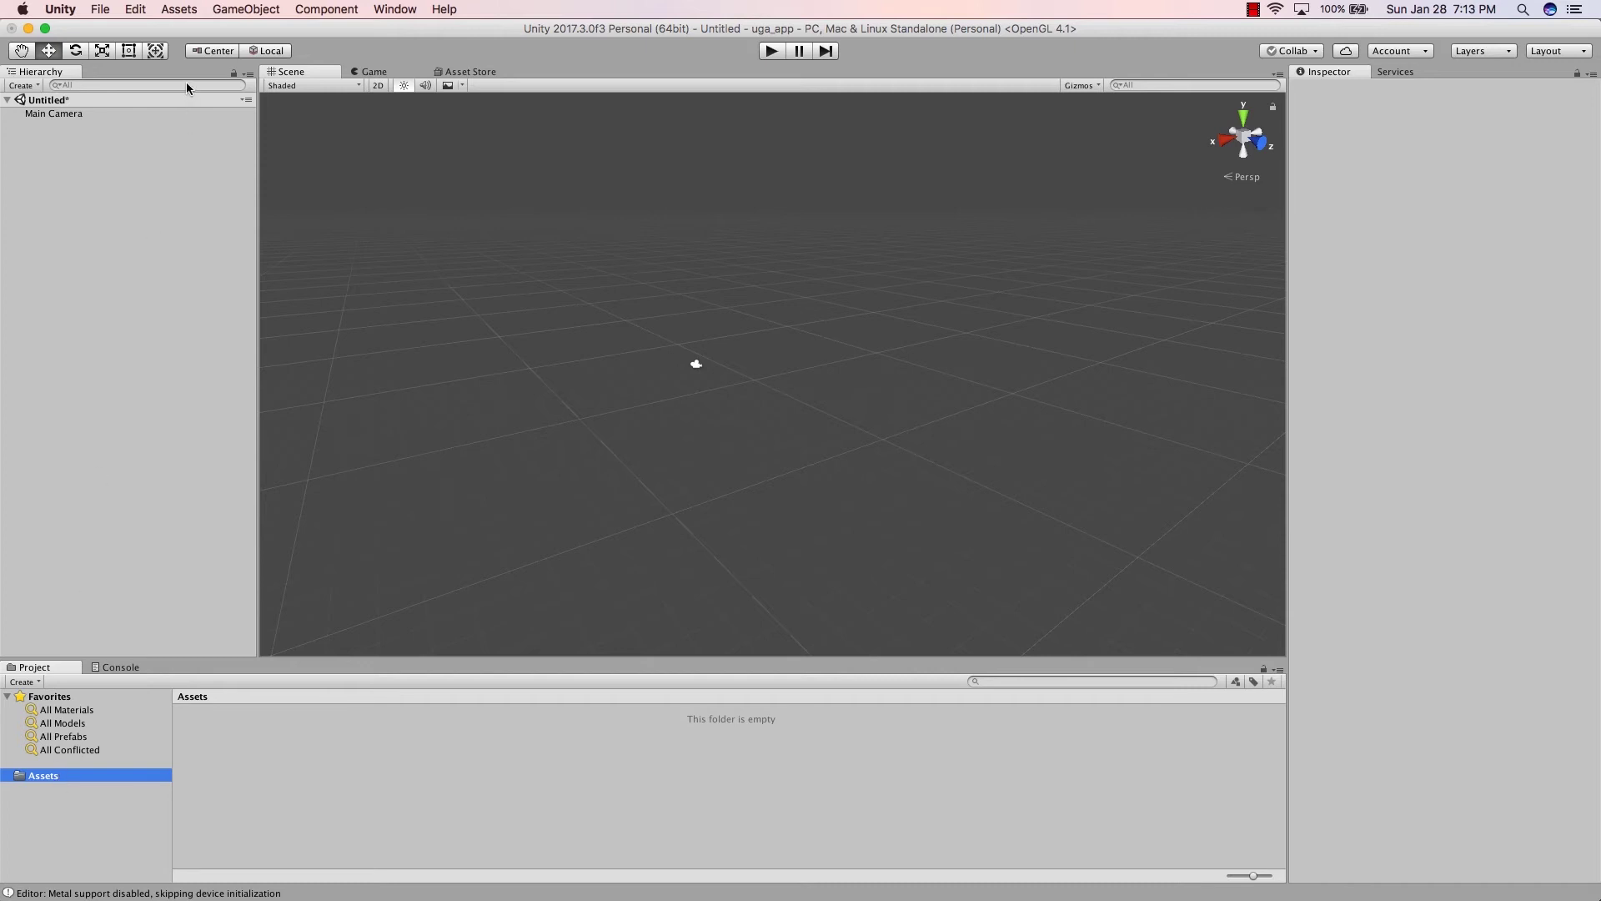
click(198, 24)
click(461, 76)
click(469, 124)
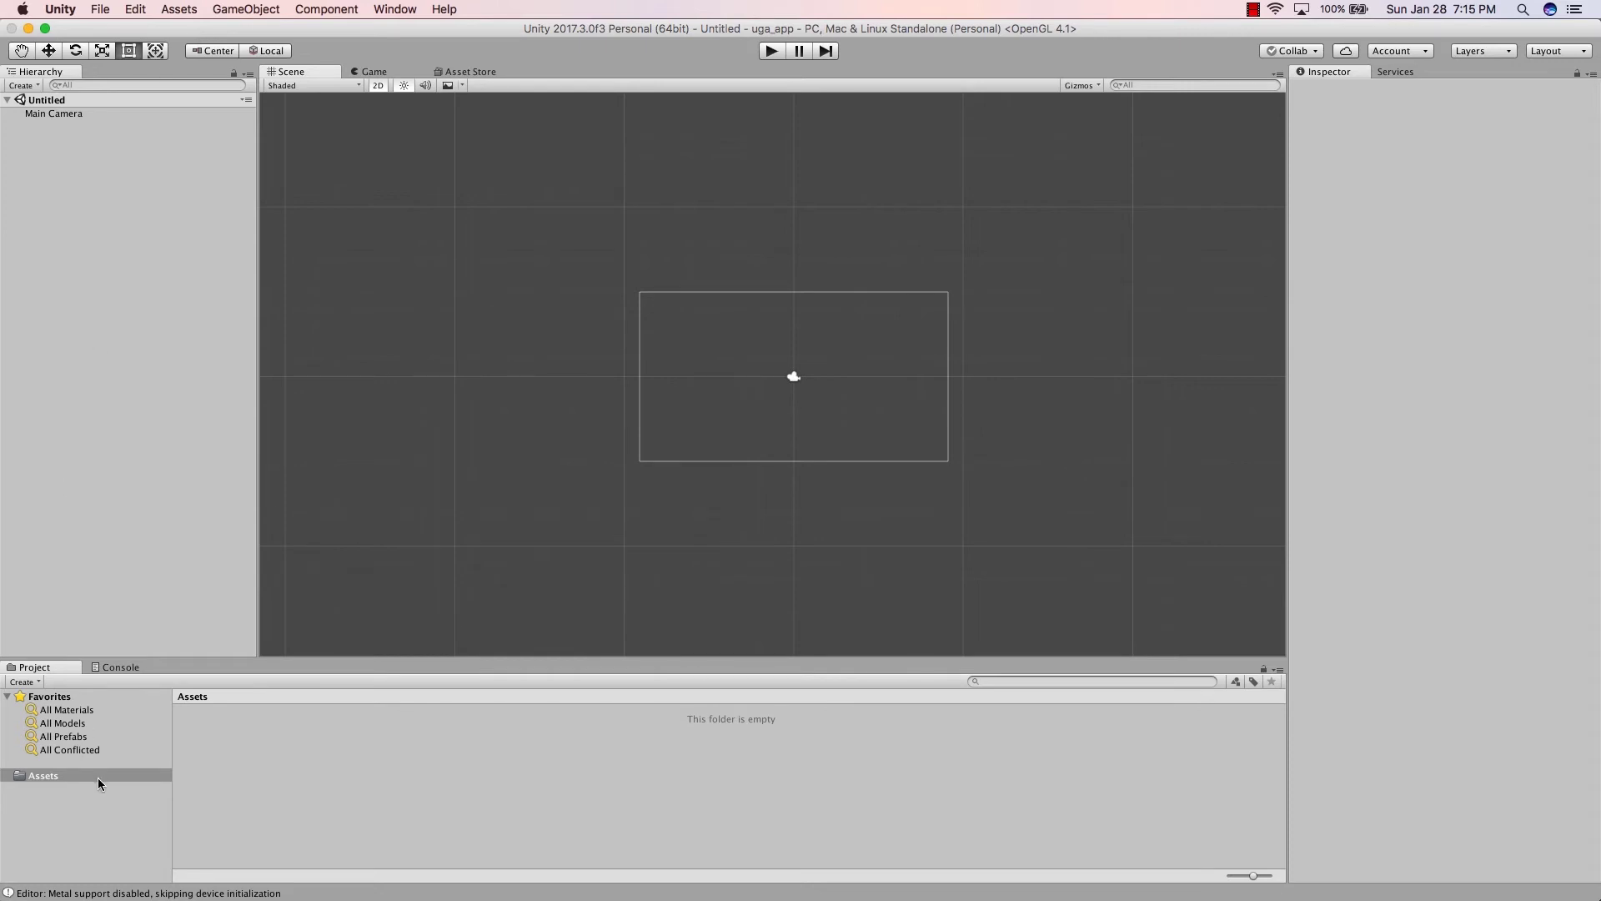
Start importing Unity's built-in 2D asset package and move its import window over the Scene view's upper-left area
click(182, 15)
click(185, 12)
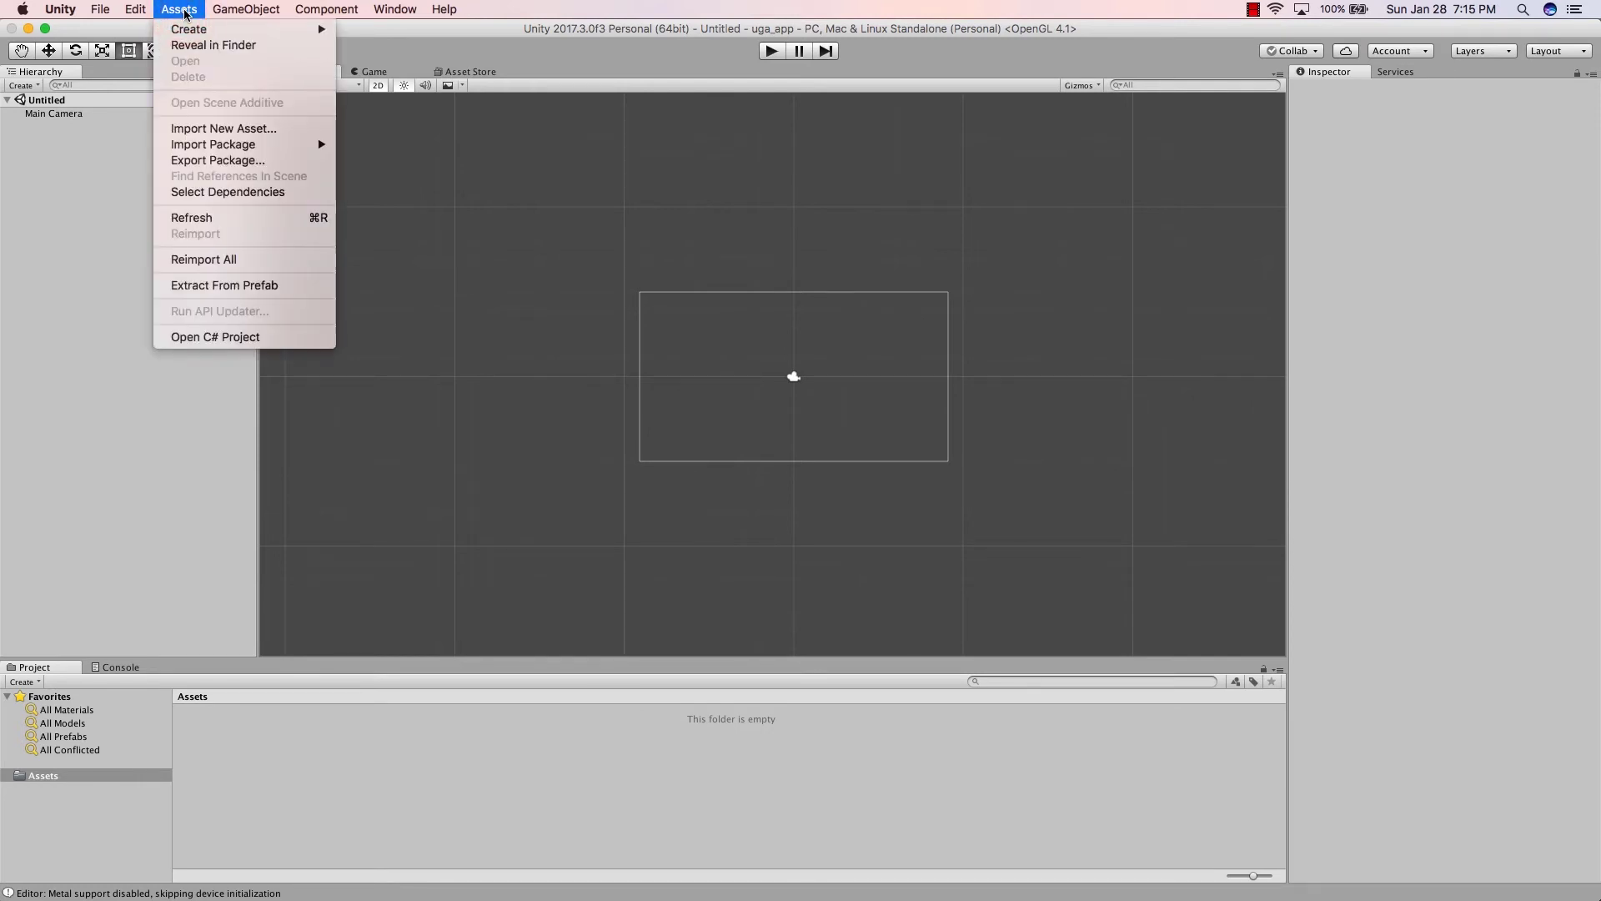
mouse_move(245, 146)
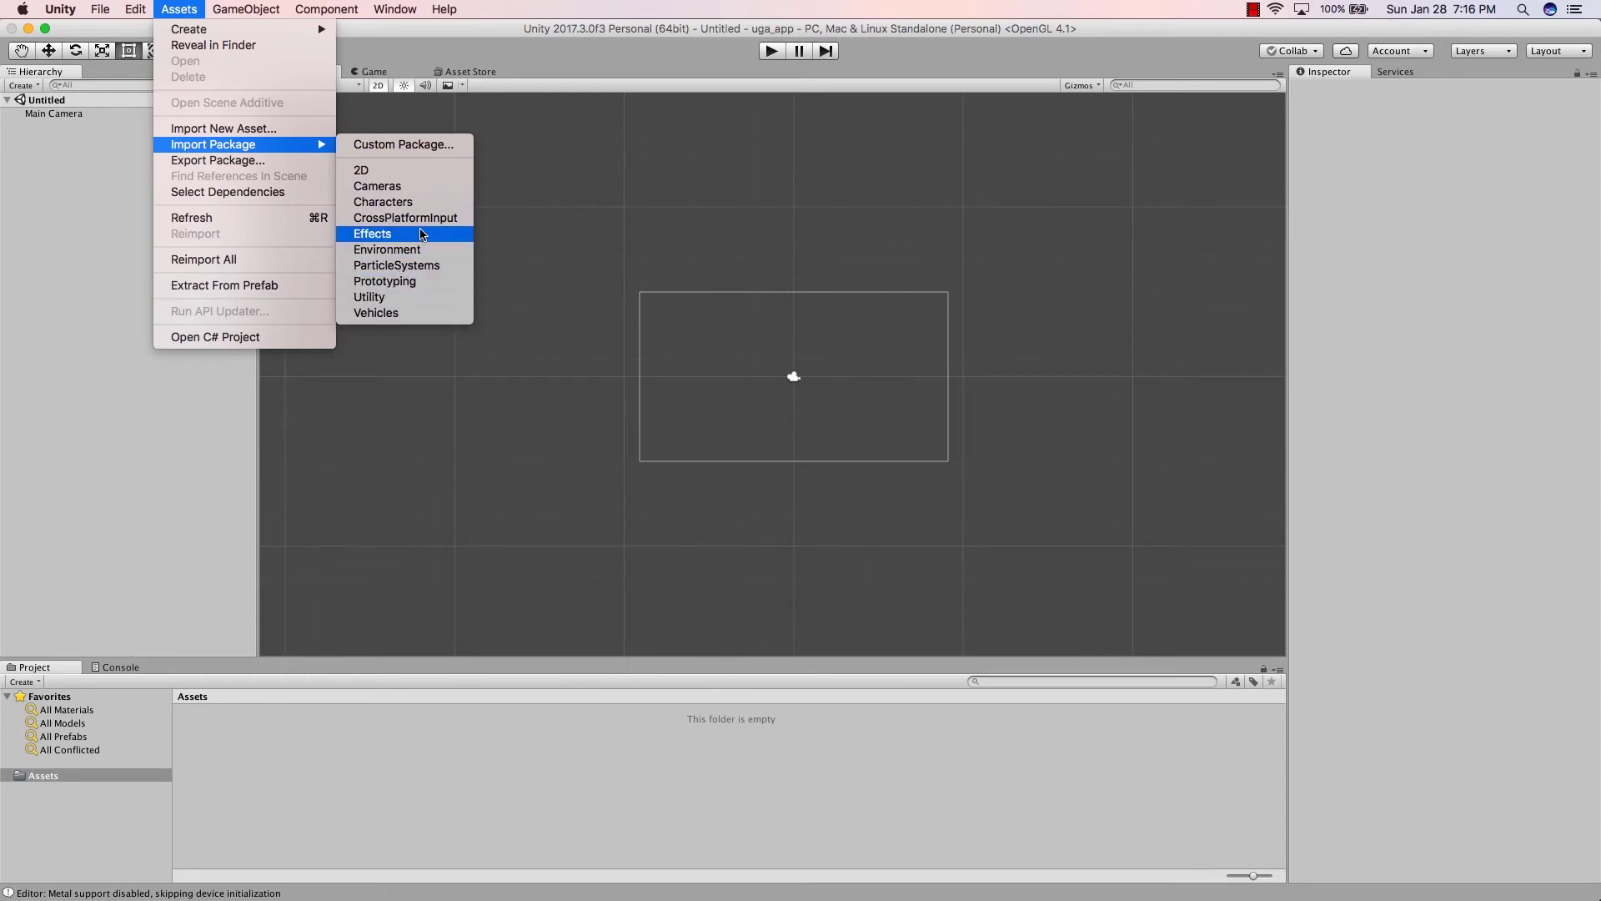
click(393, 171)
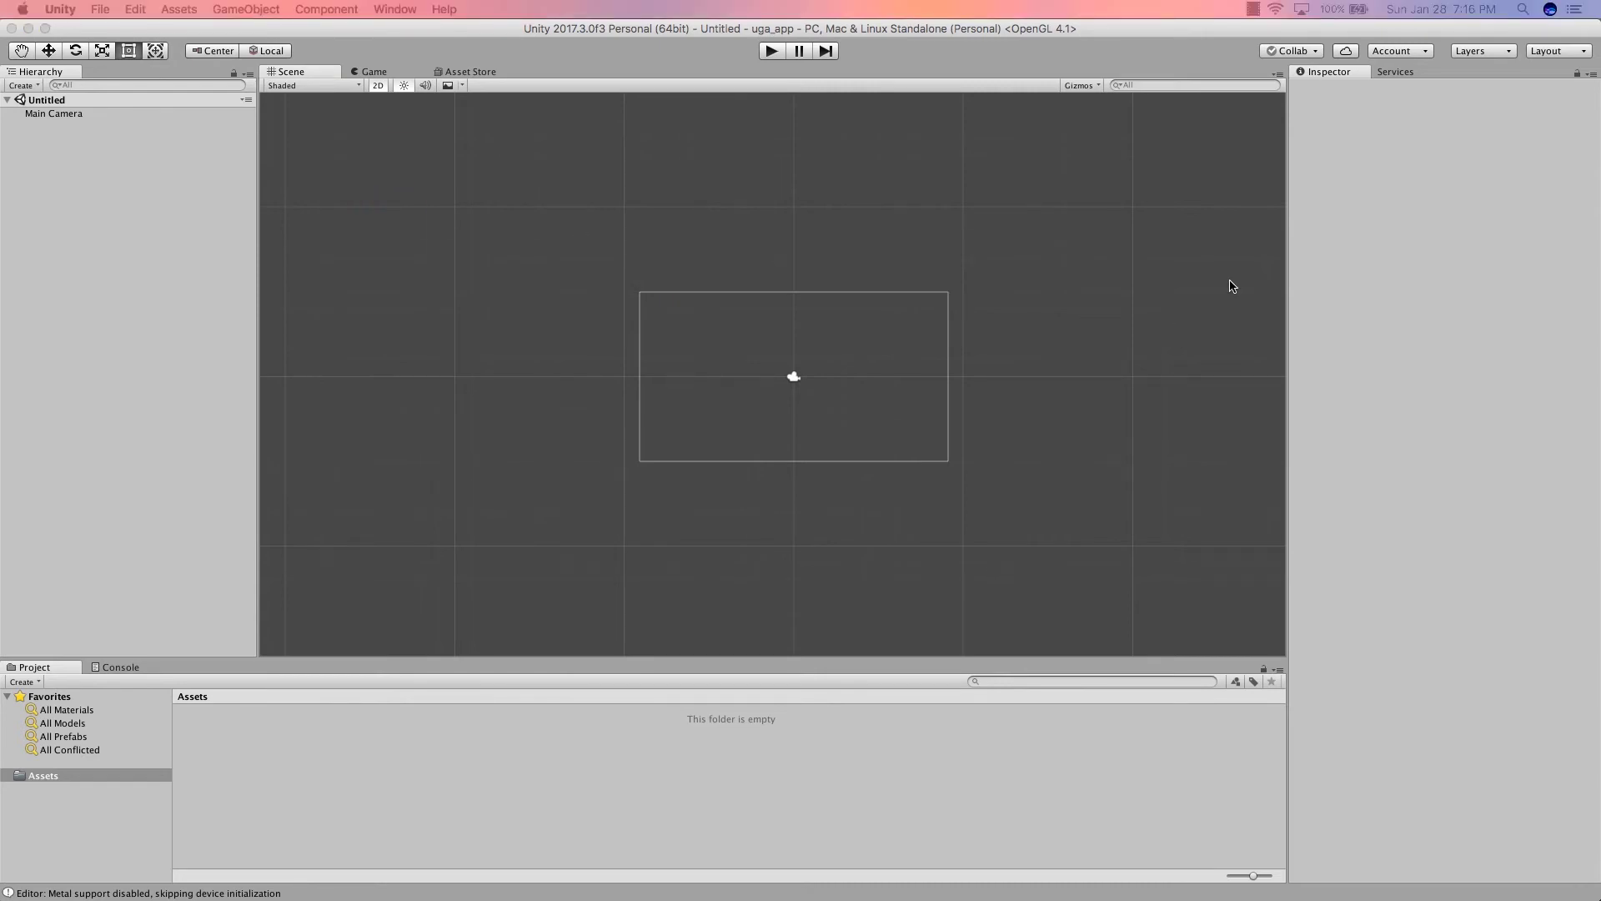
drag(1180, 65, 292, 117)
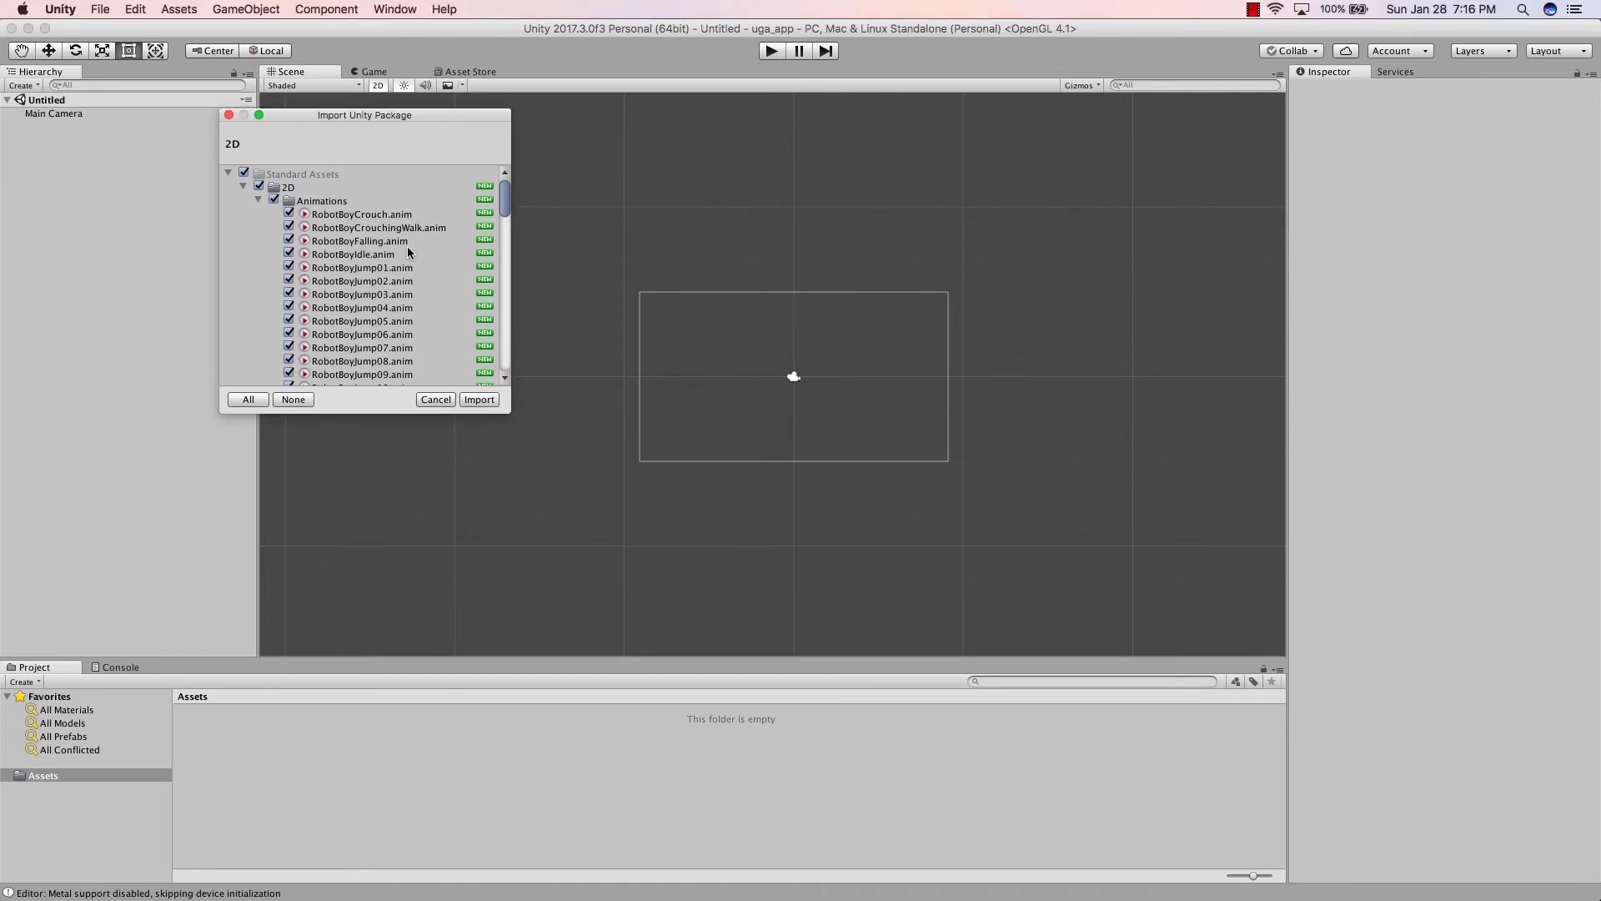
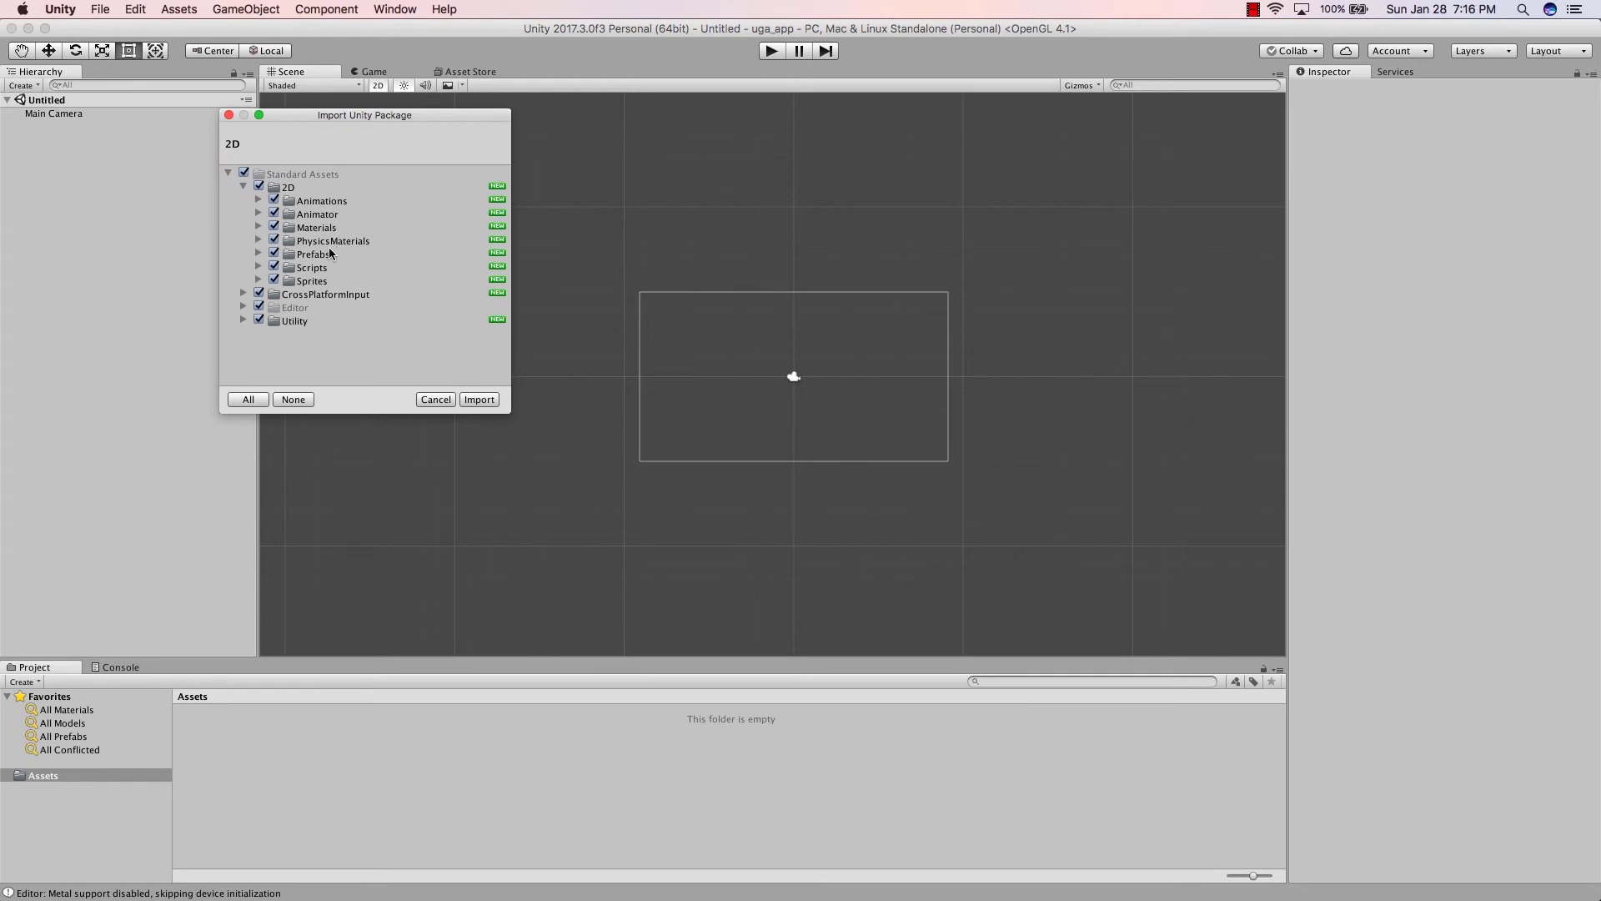
Check the Prefabs folder's contents in the 2D package and import the package with all items included
click(258, 254)
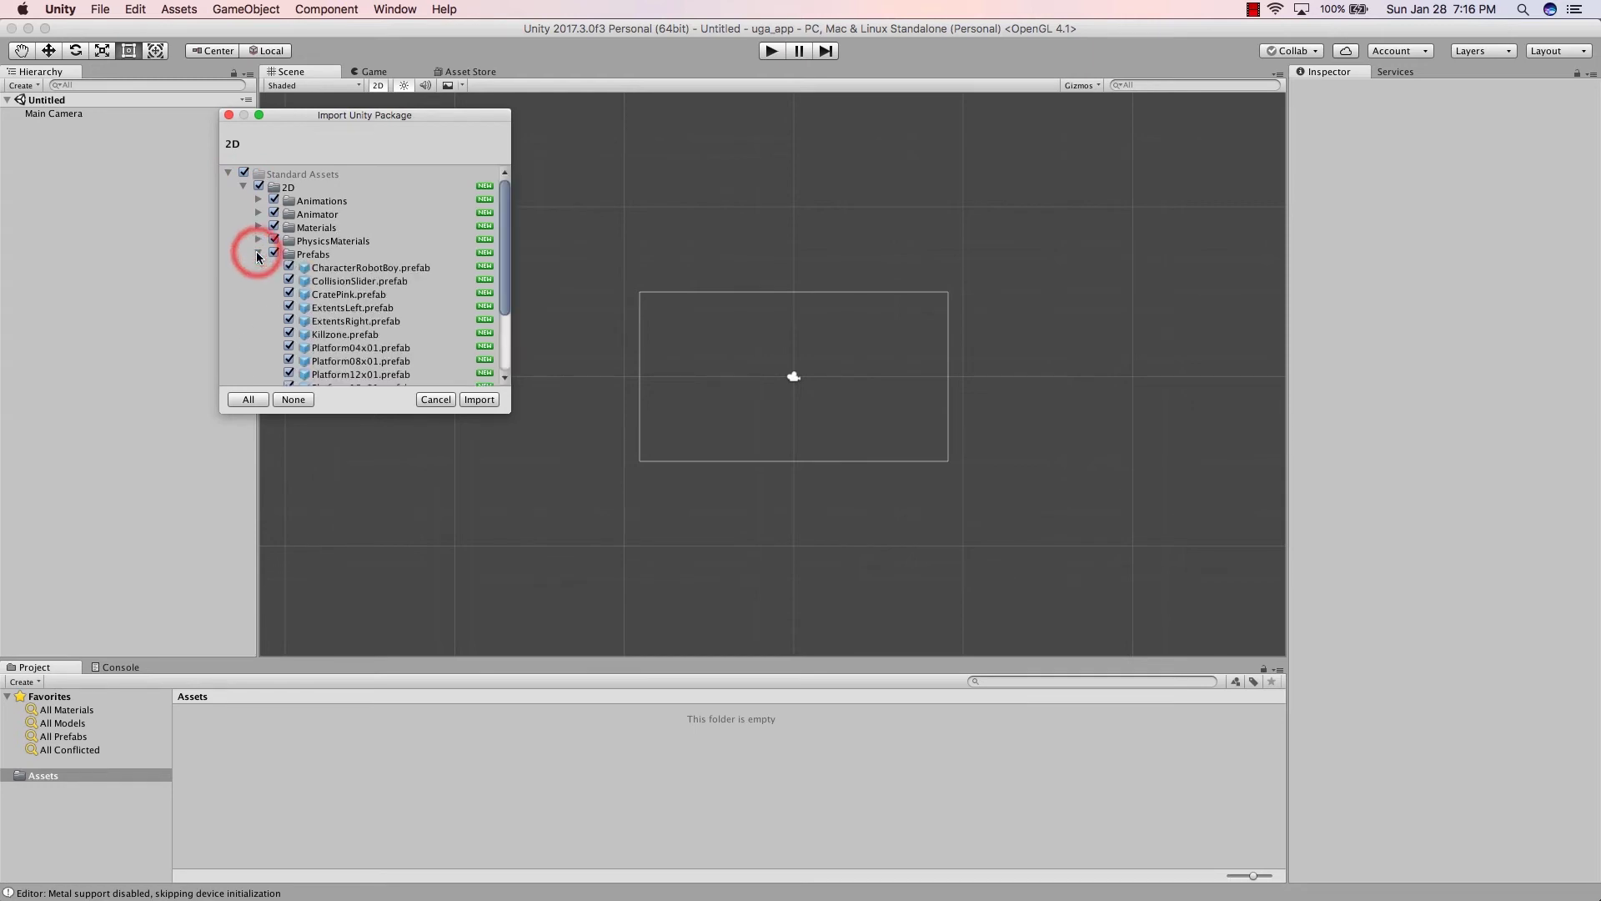
click(259, 255)
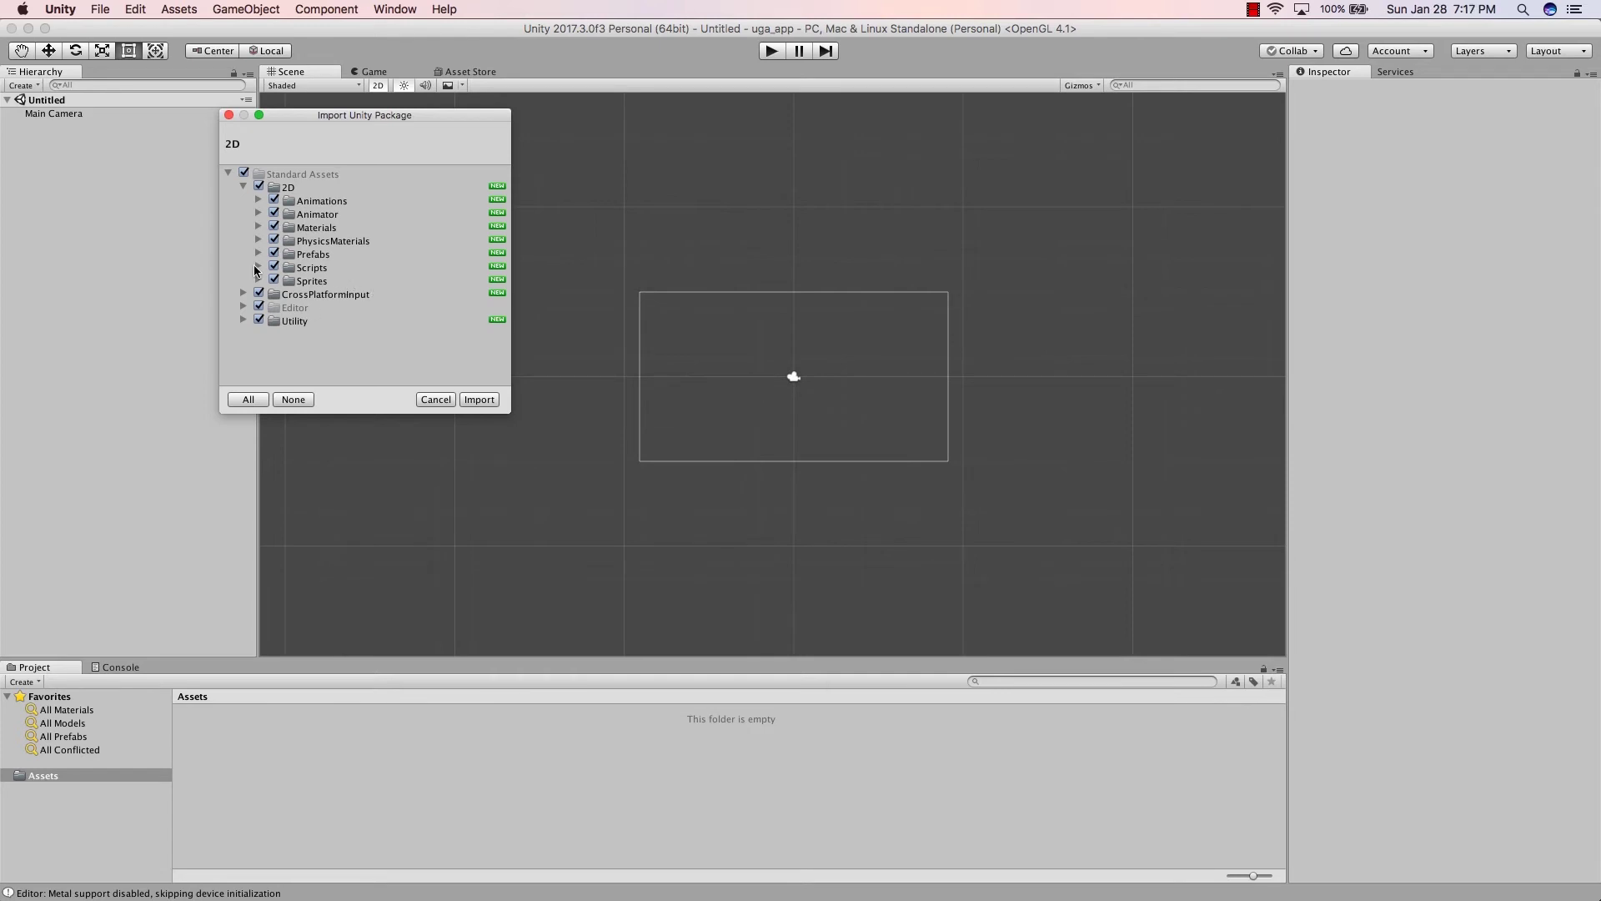
click(482, 400)
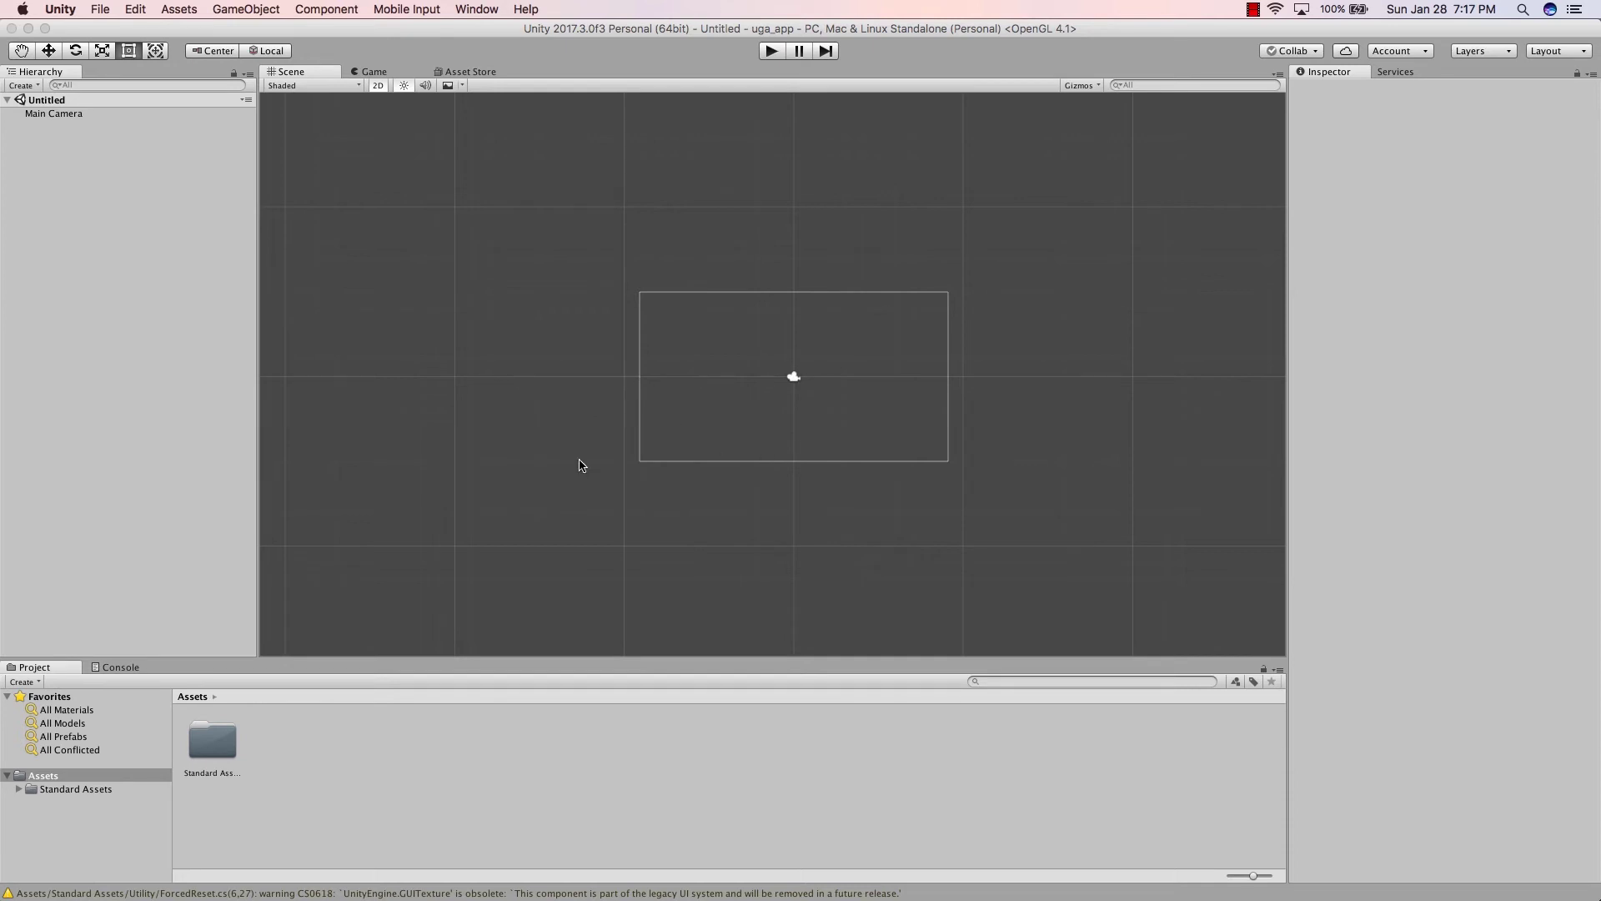
Expand the Standard Assets folder in the Project, view its 2D subfolder and return to Standard Assets
click(42, 776)
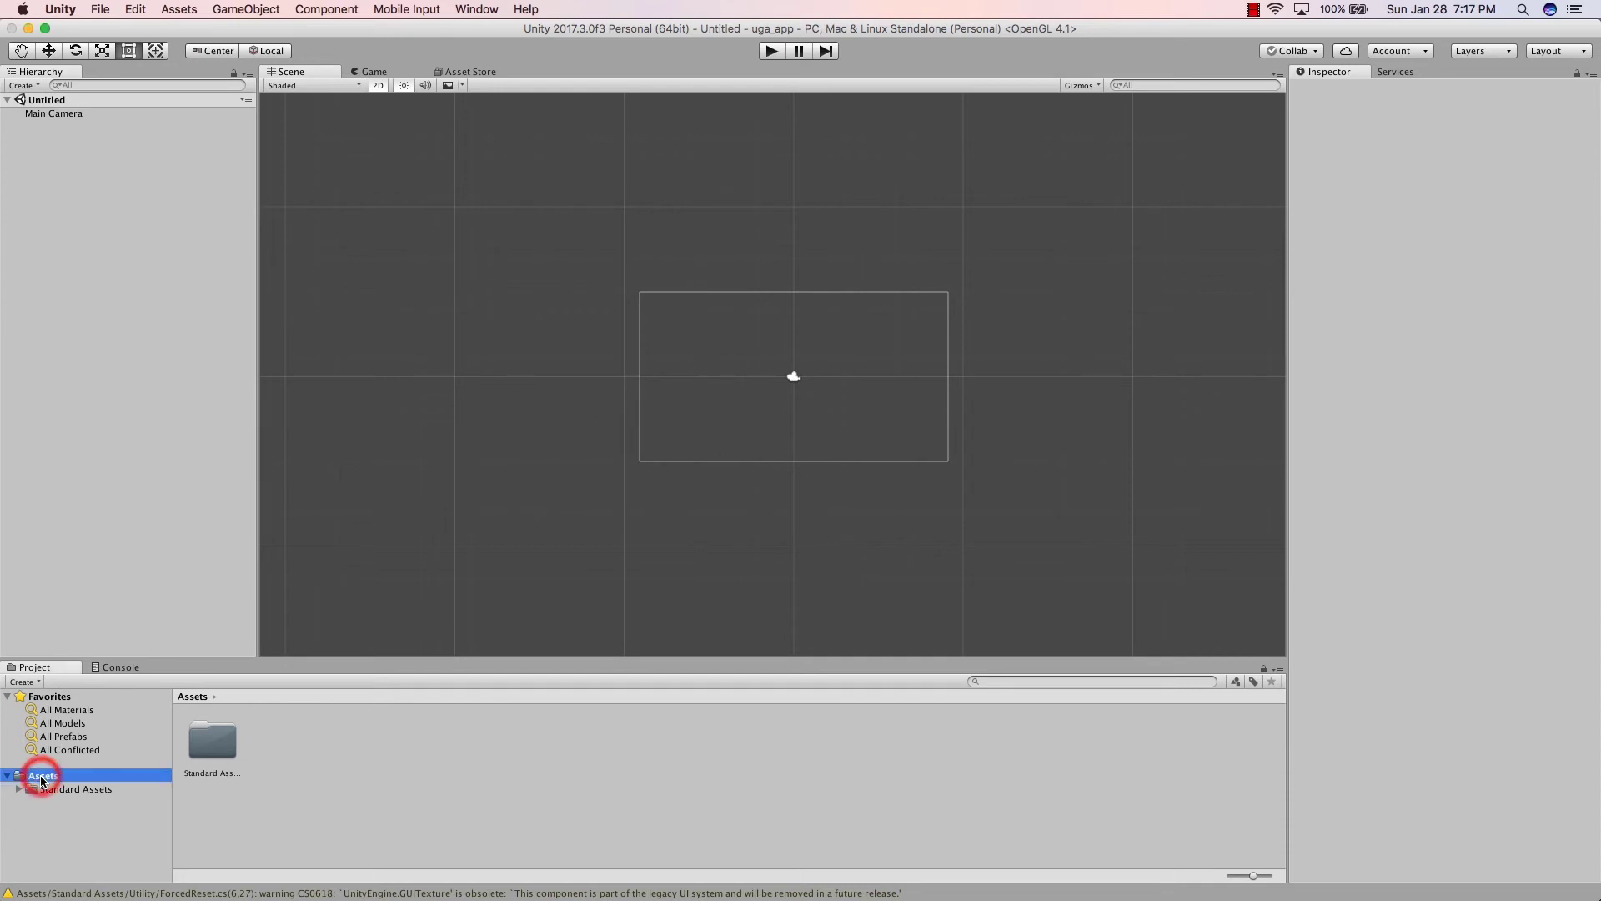
click(62, 789)
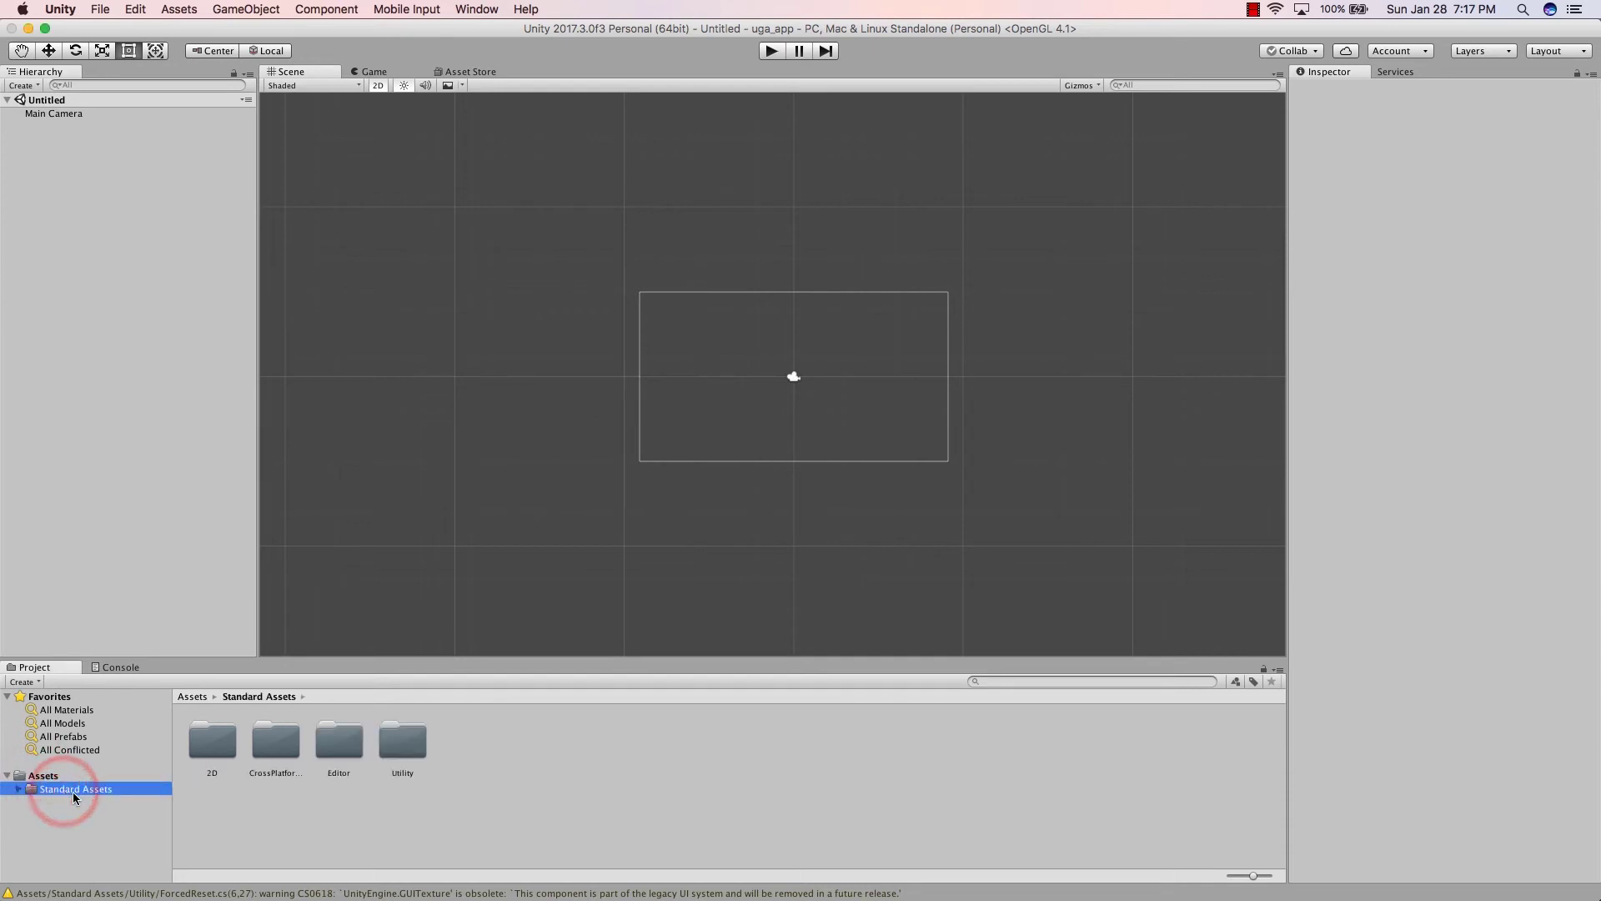
click(18, 789)
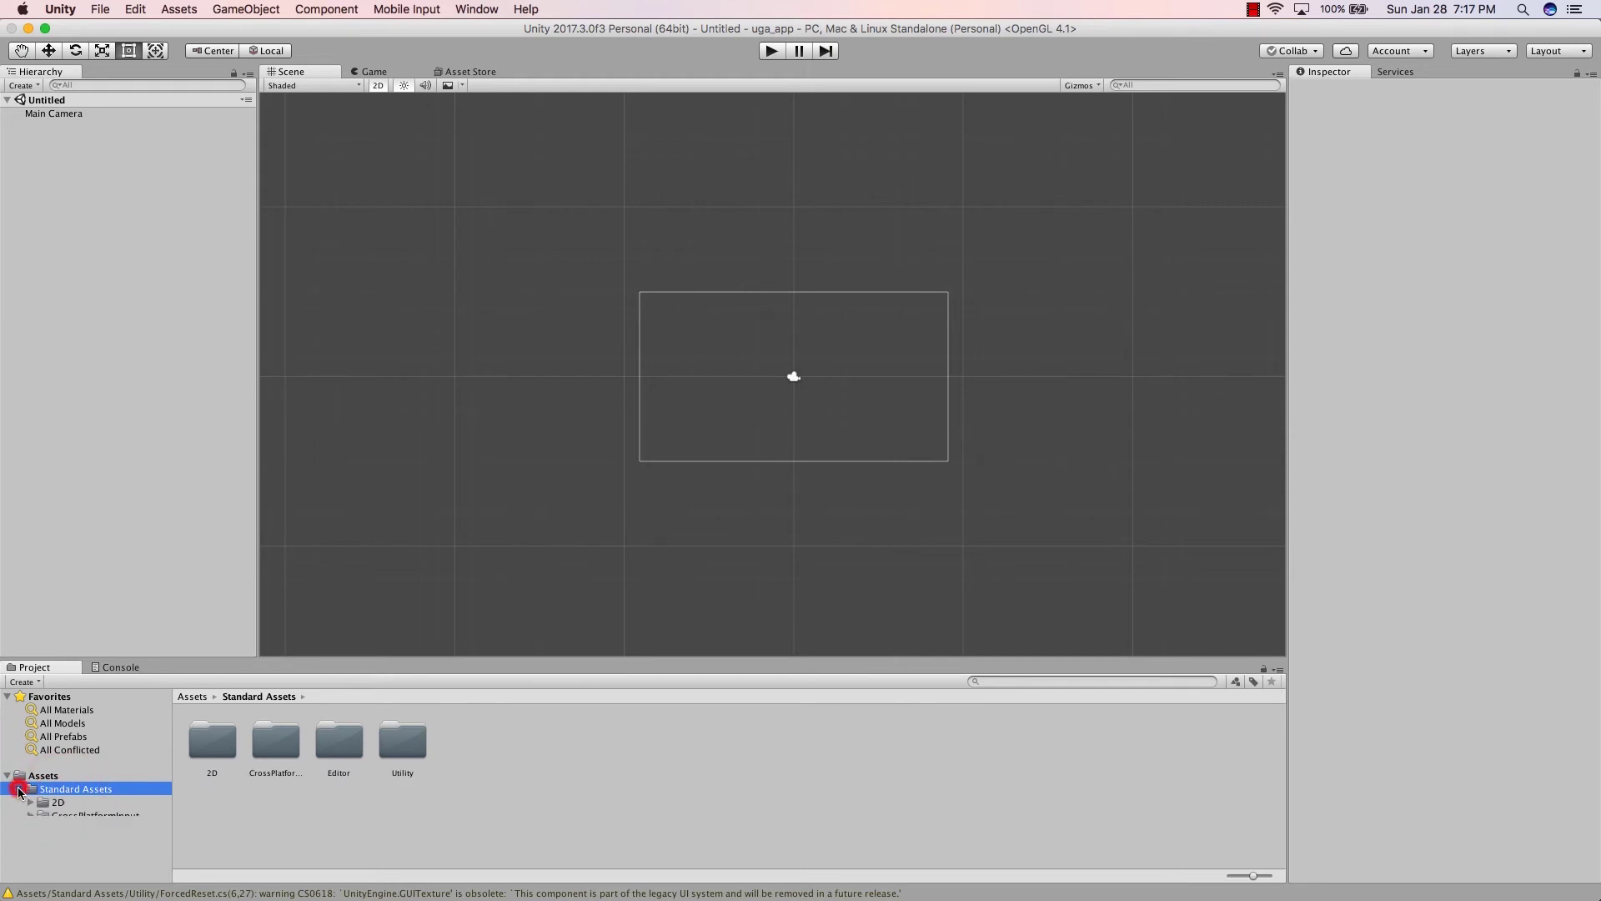
click(62, 803)
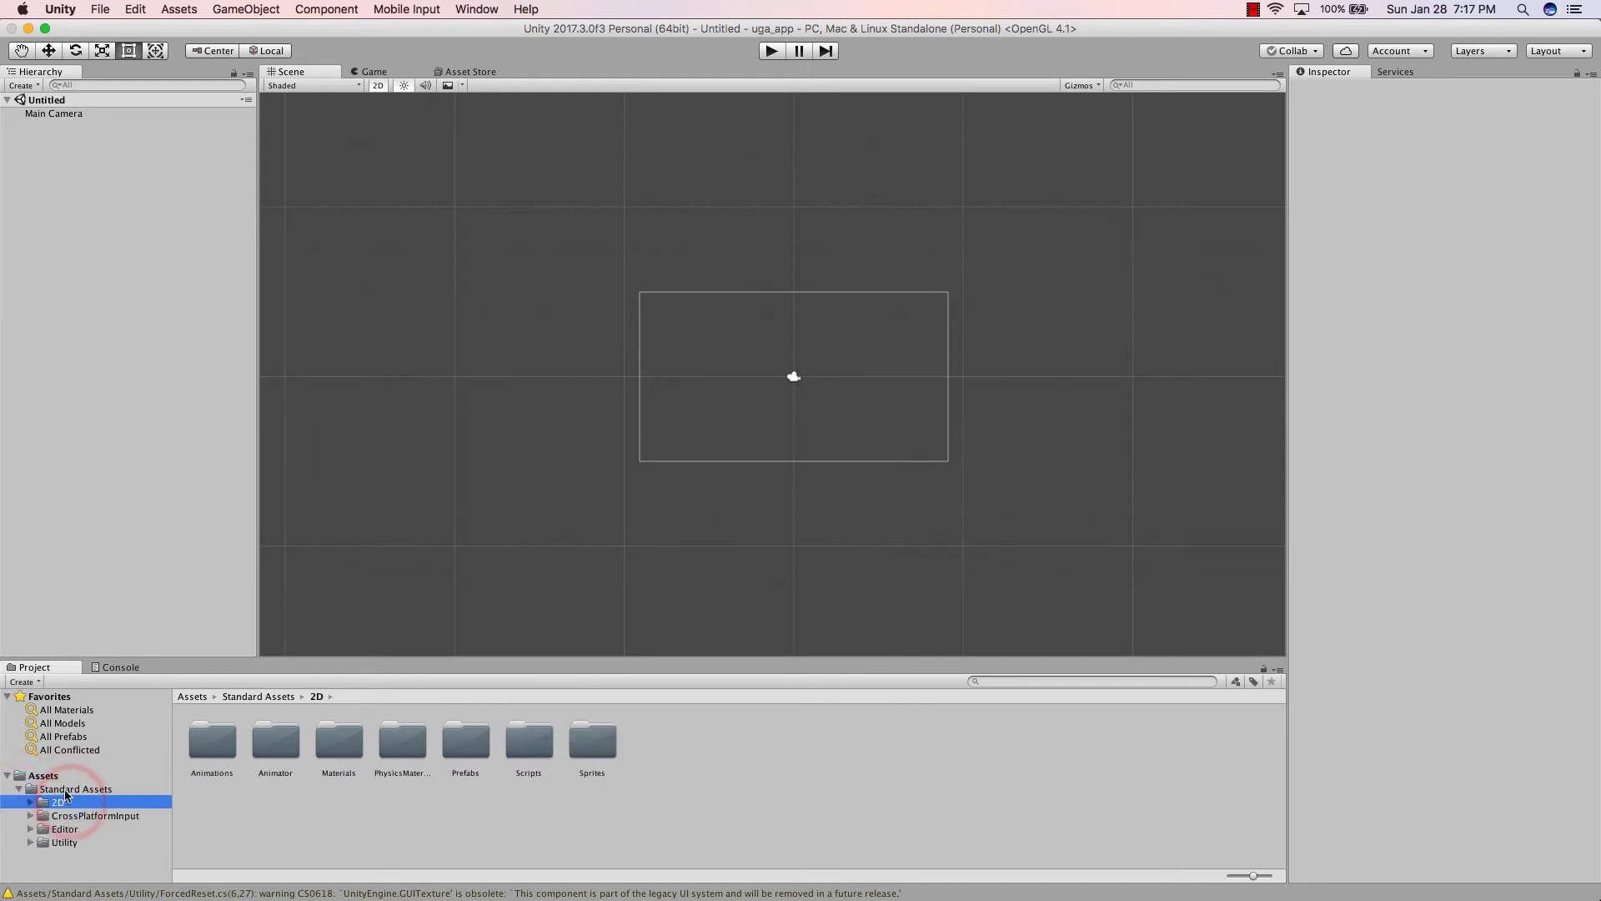
click(65, 789)
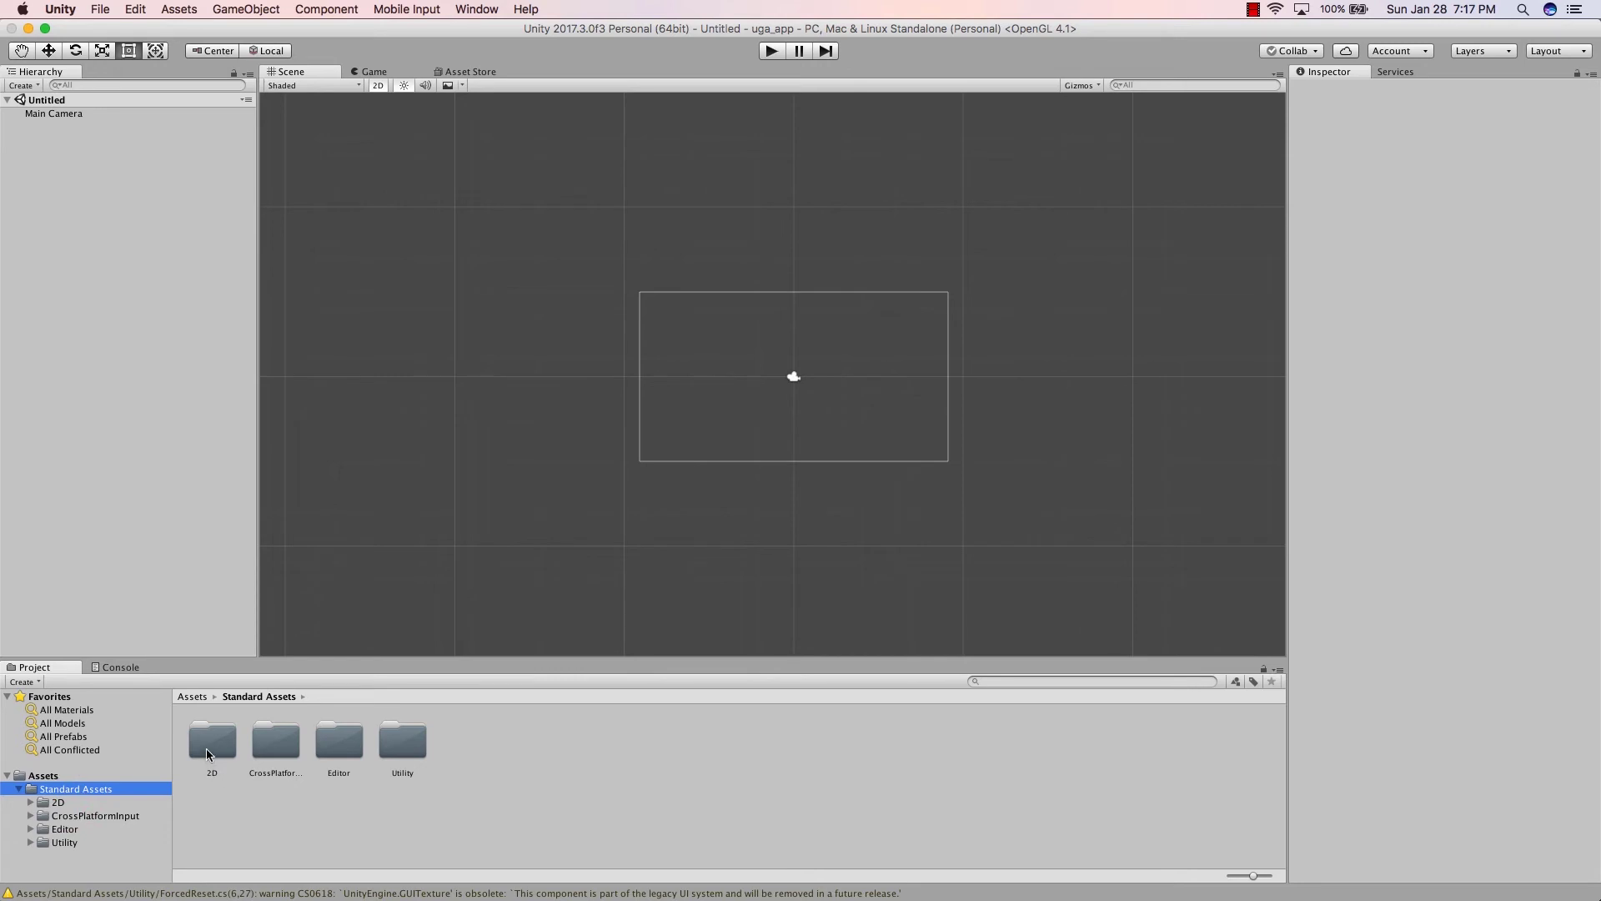
Look over the 2D, CrossPlatformInput, Editor and Utility folders in Standard Assets and view the 2D folder's contents
click(208, 749)
click(277, 742)
click(338, 743)
click(410, 744)
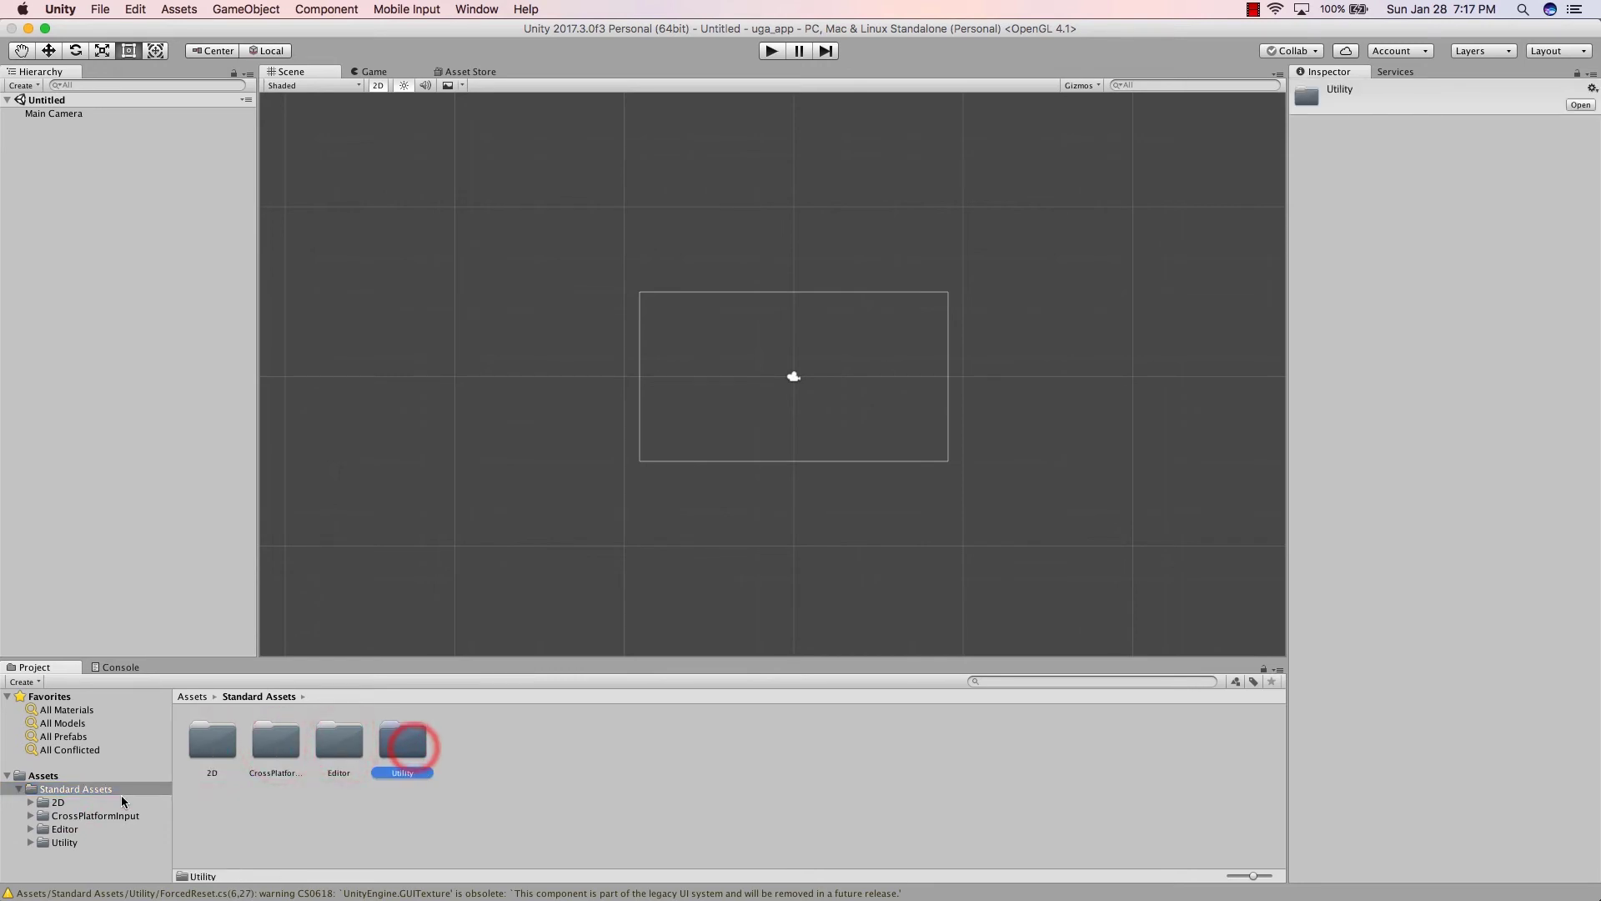
click(75, 806)
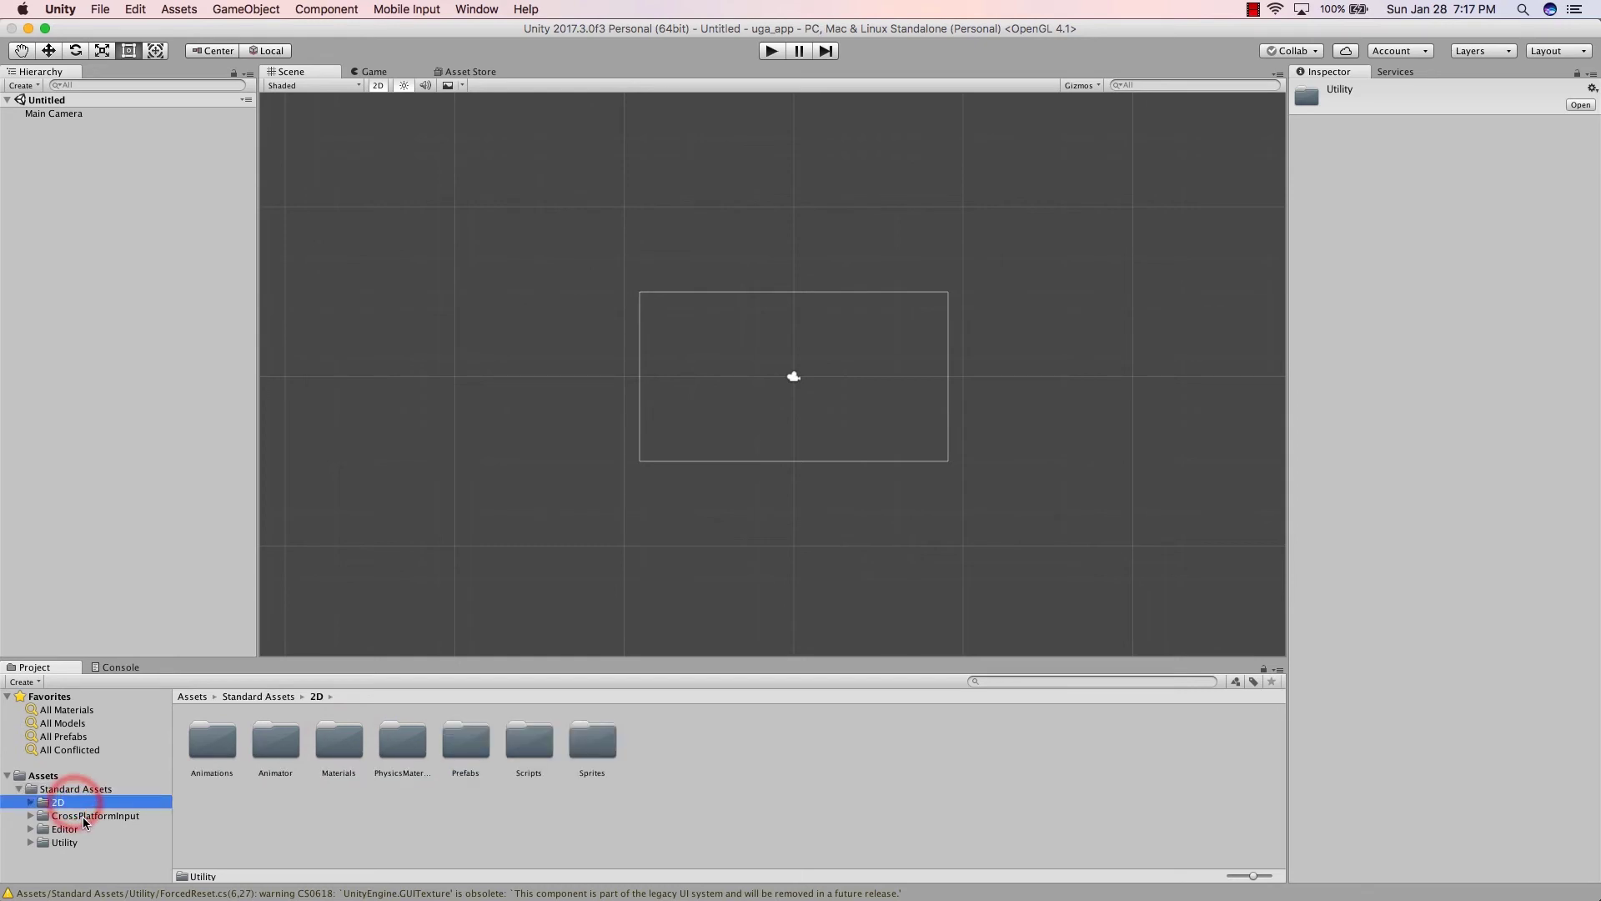
View the Prefabs folder in 2D and inspect the CharacterRobotBoy prefab, briefly expanding its child objects
double_click(464, 743)
click(211, 739)
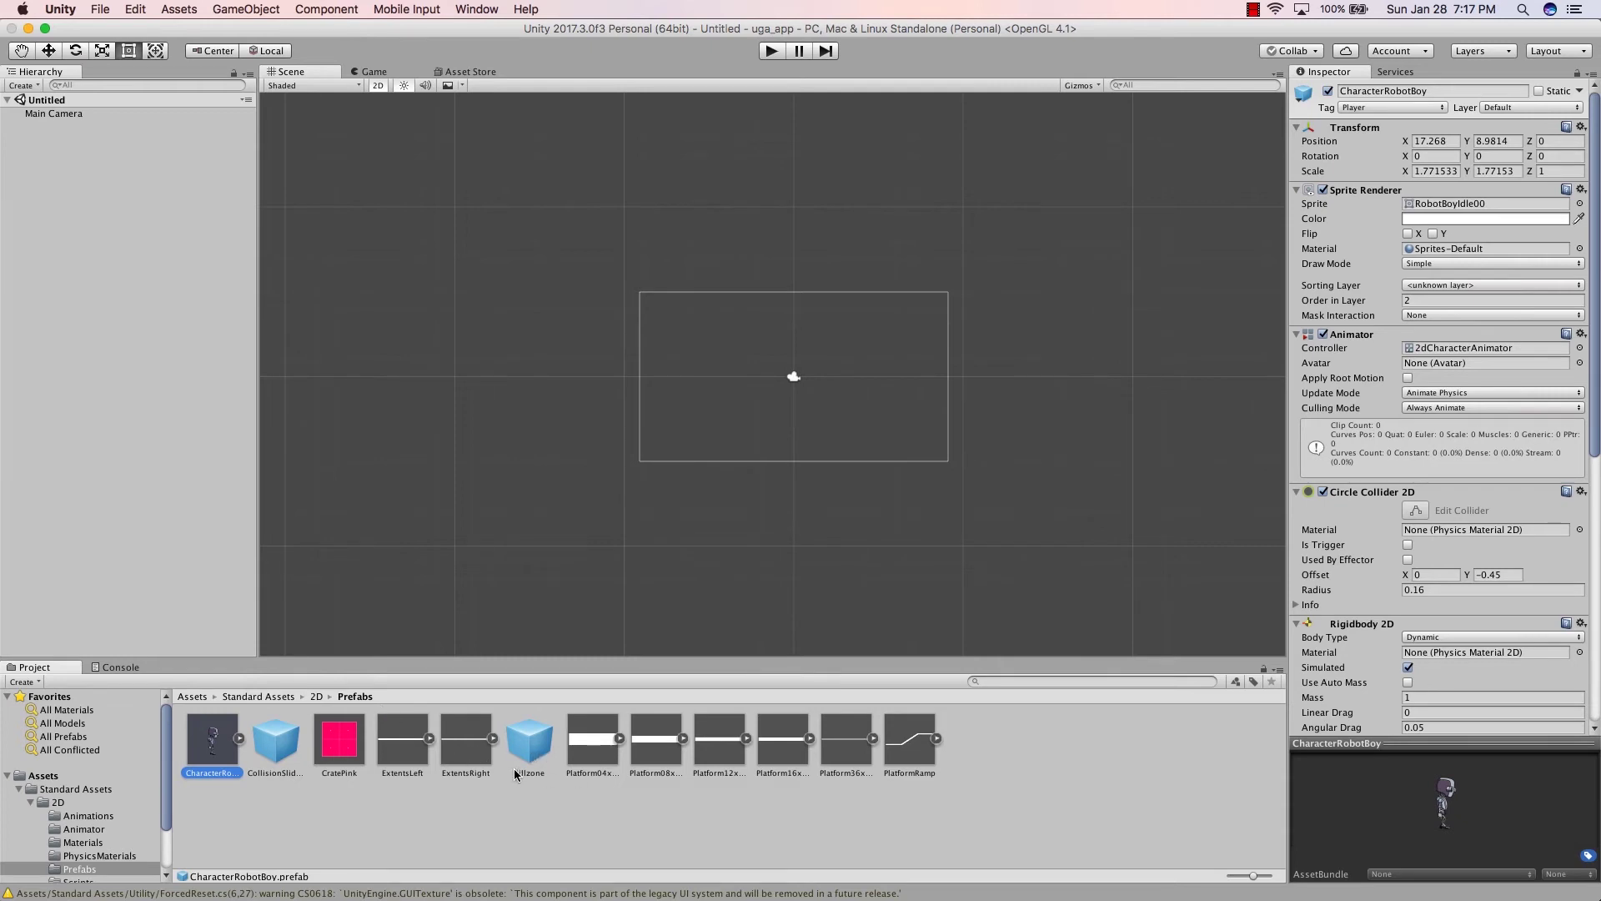
click(239, 739)
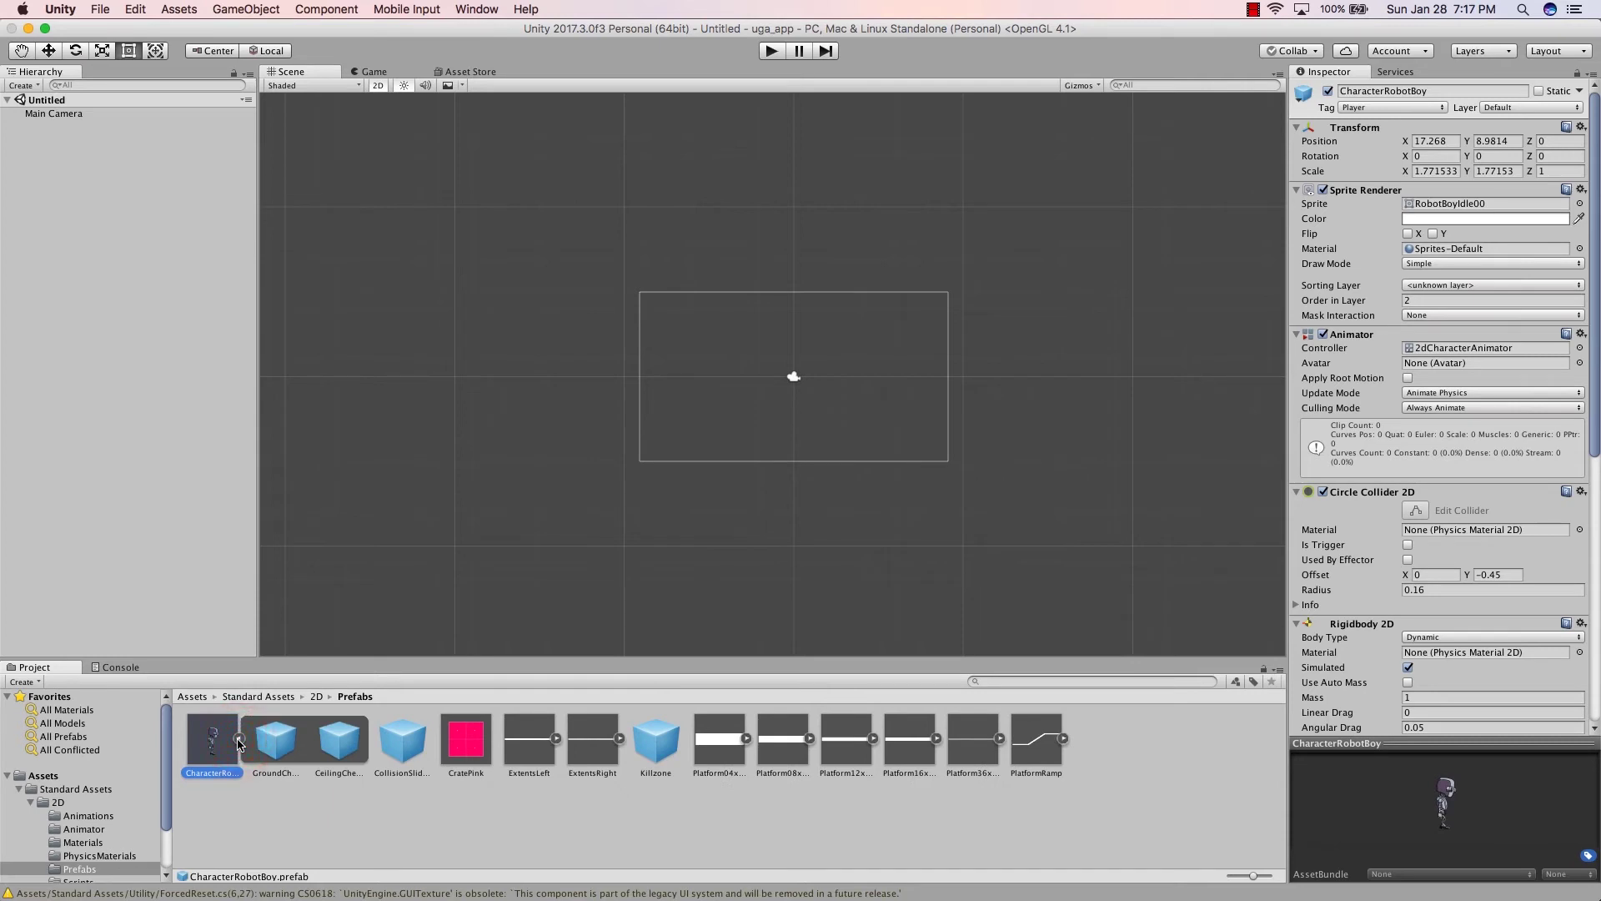
click(239, 739)
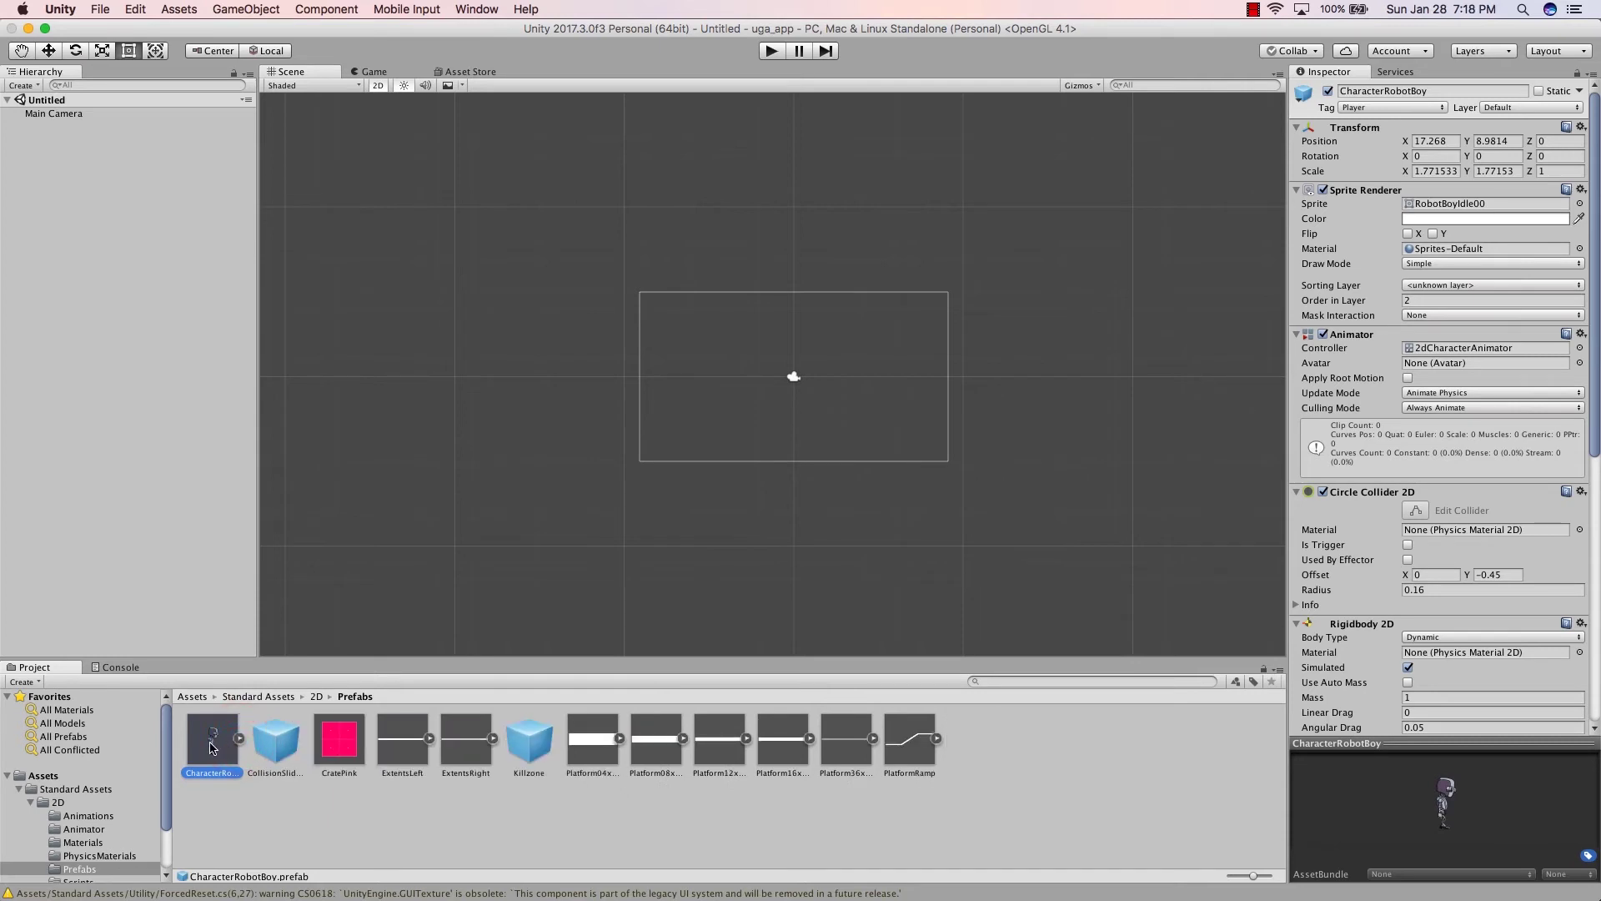
Place the CharacterRobotBoy prefab in the scene beside the camera at about X -3.39, Y -0.38
mouse_move(211, 747)
mouse_down()
mouse_move(310, 630)
mouse_move(748, 425)
mouse_move(220, 804)
mouse_move(100, 269)
mouse_move(38, 167)
mouse_move(115, 599)
mouse_move(214, 745)
mouse_up()
click(107, 211)
drag(207, 738, 736, 388)
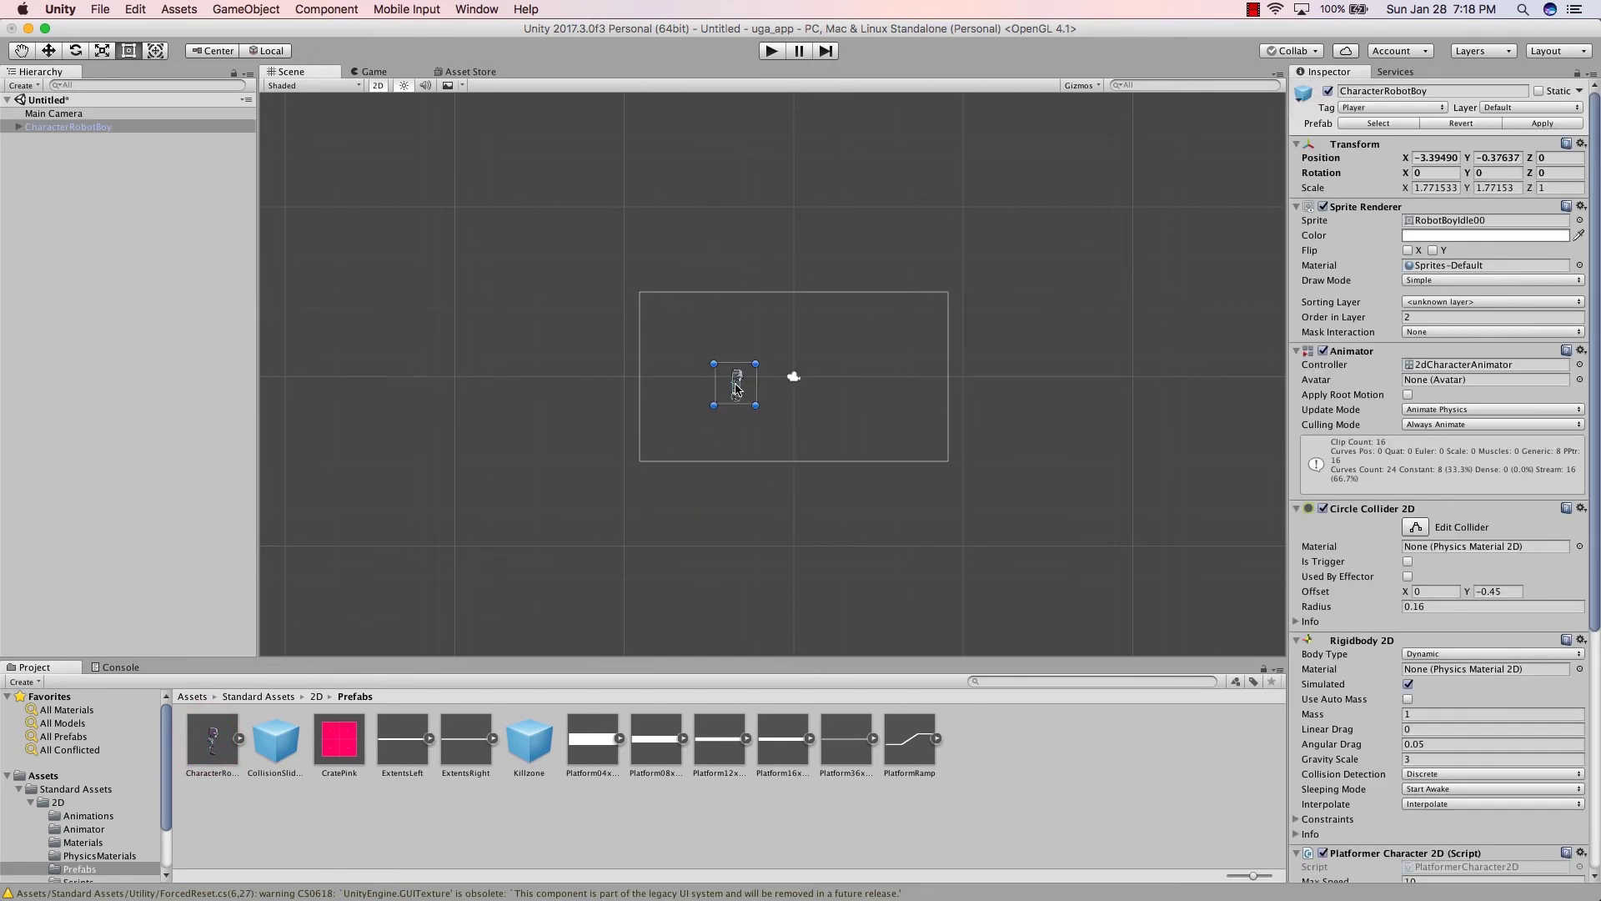
Expand CharacterRobotBoy in the Hierarchy, check its GroundCheck child, and frame the whole character in the Scene view
click(63, 129)
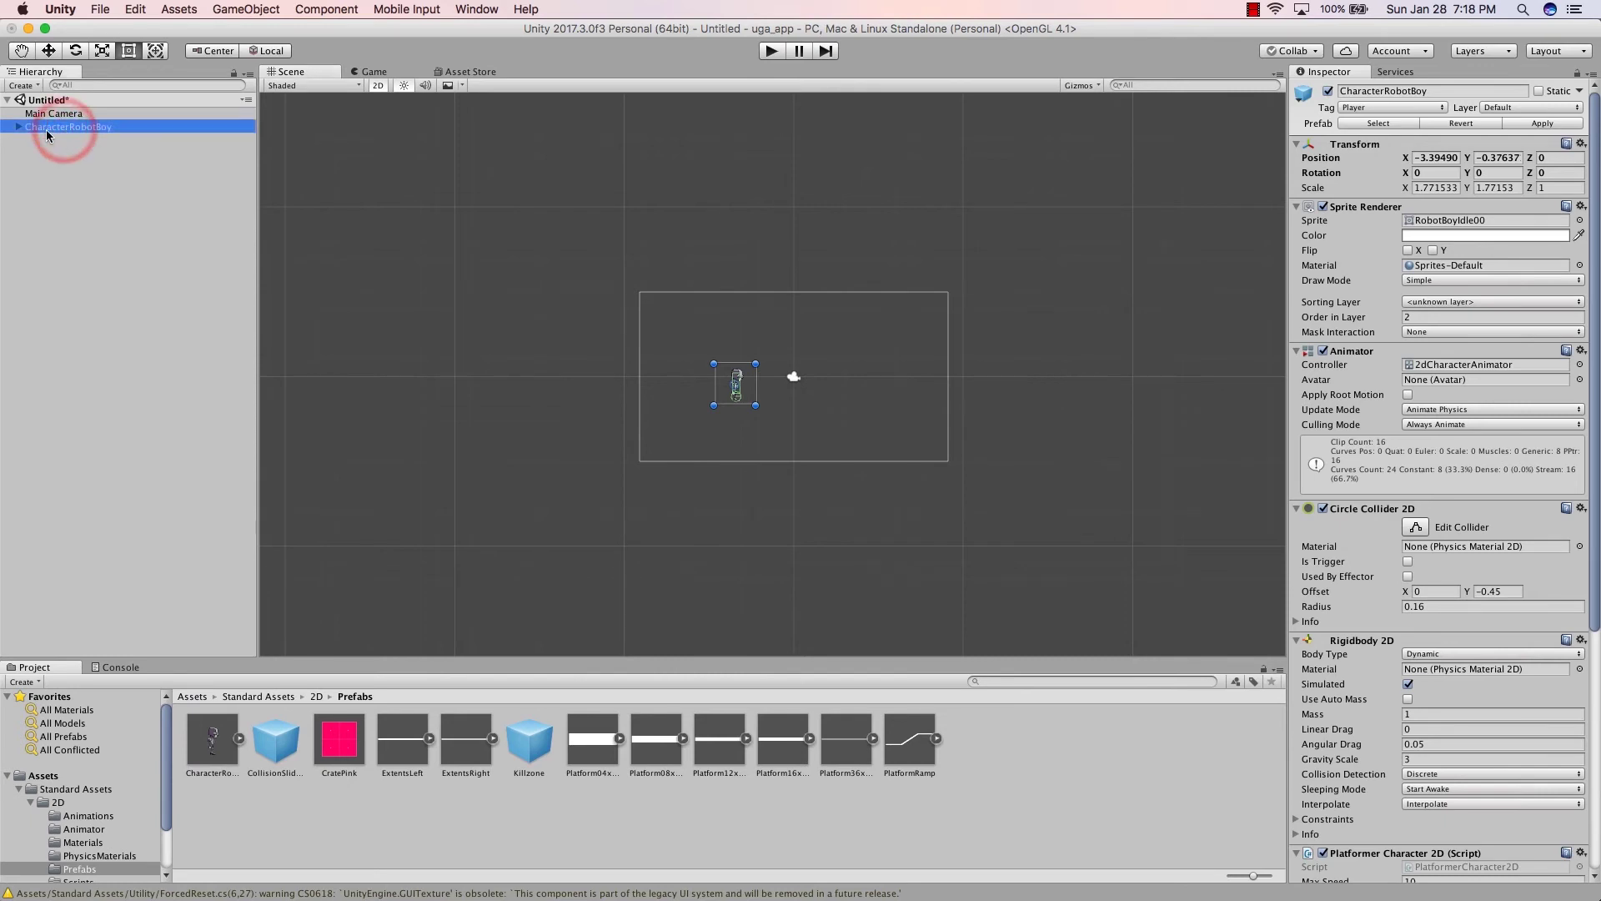
click(19, 127)
click(75, 155)
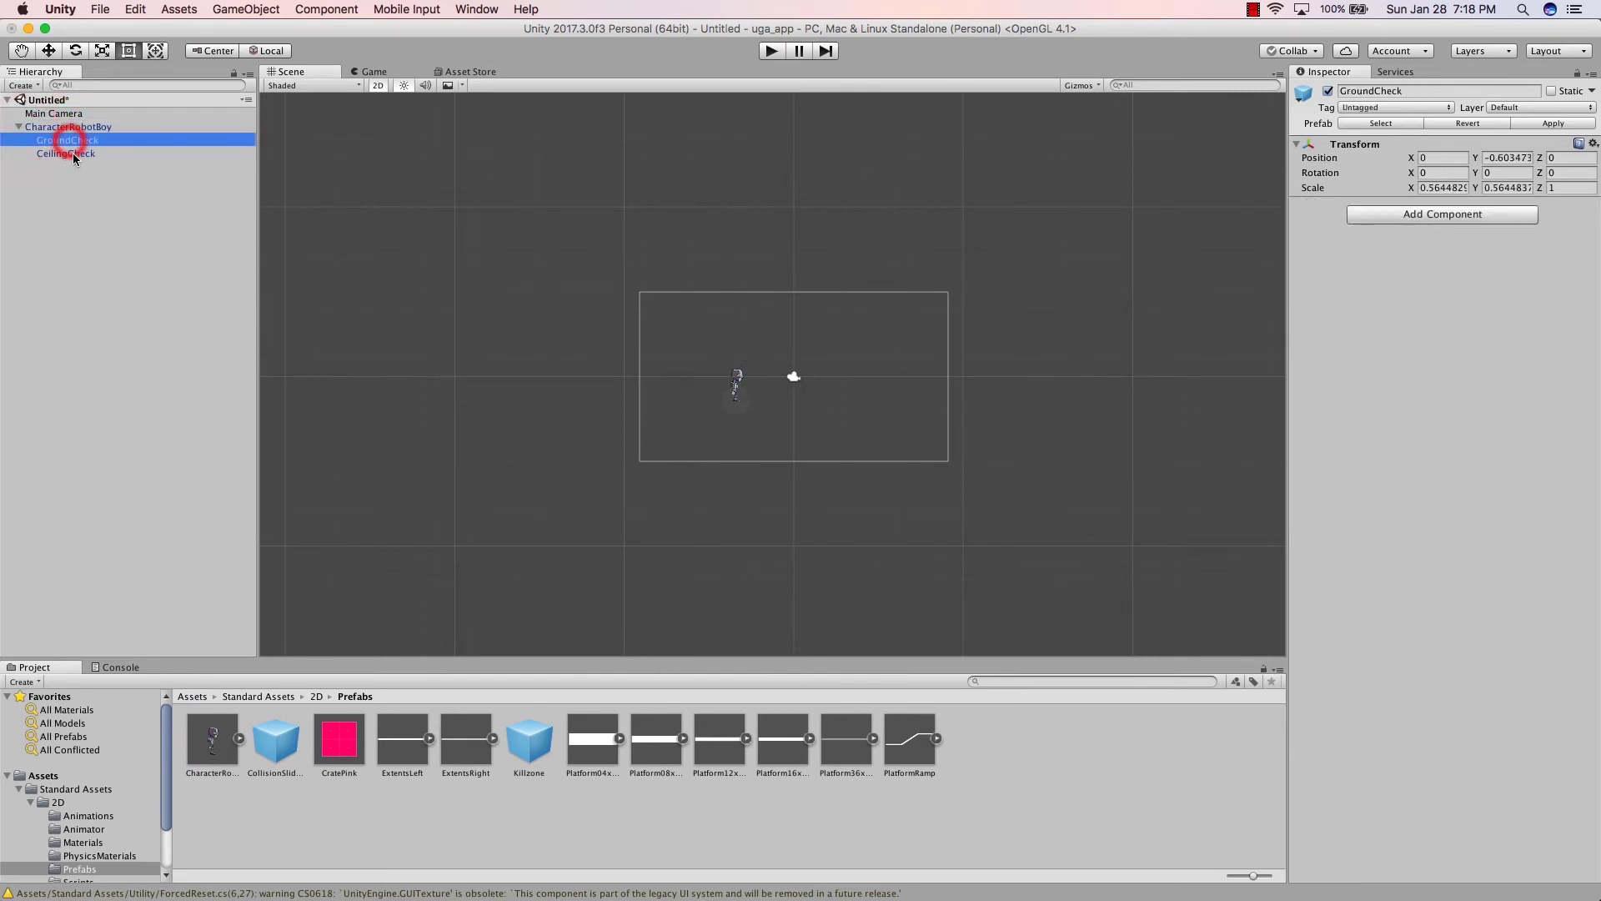
click(78, 127)
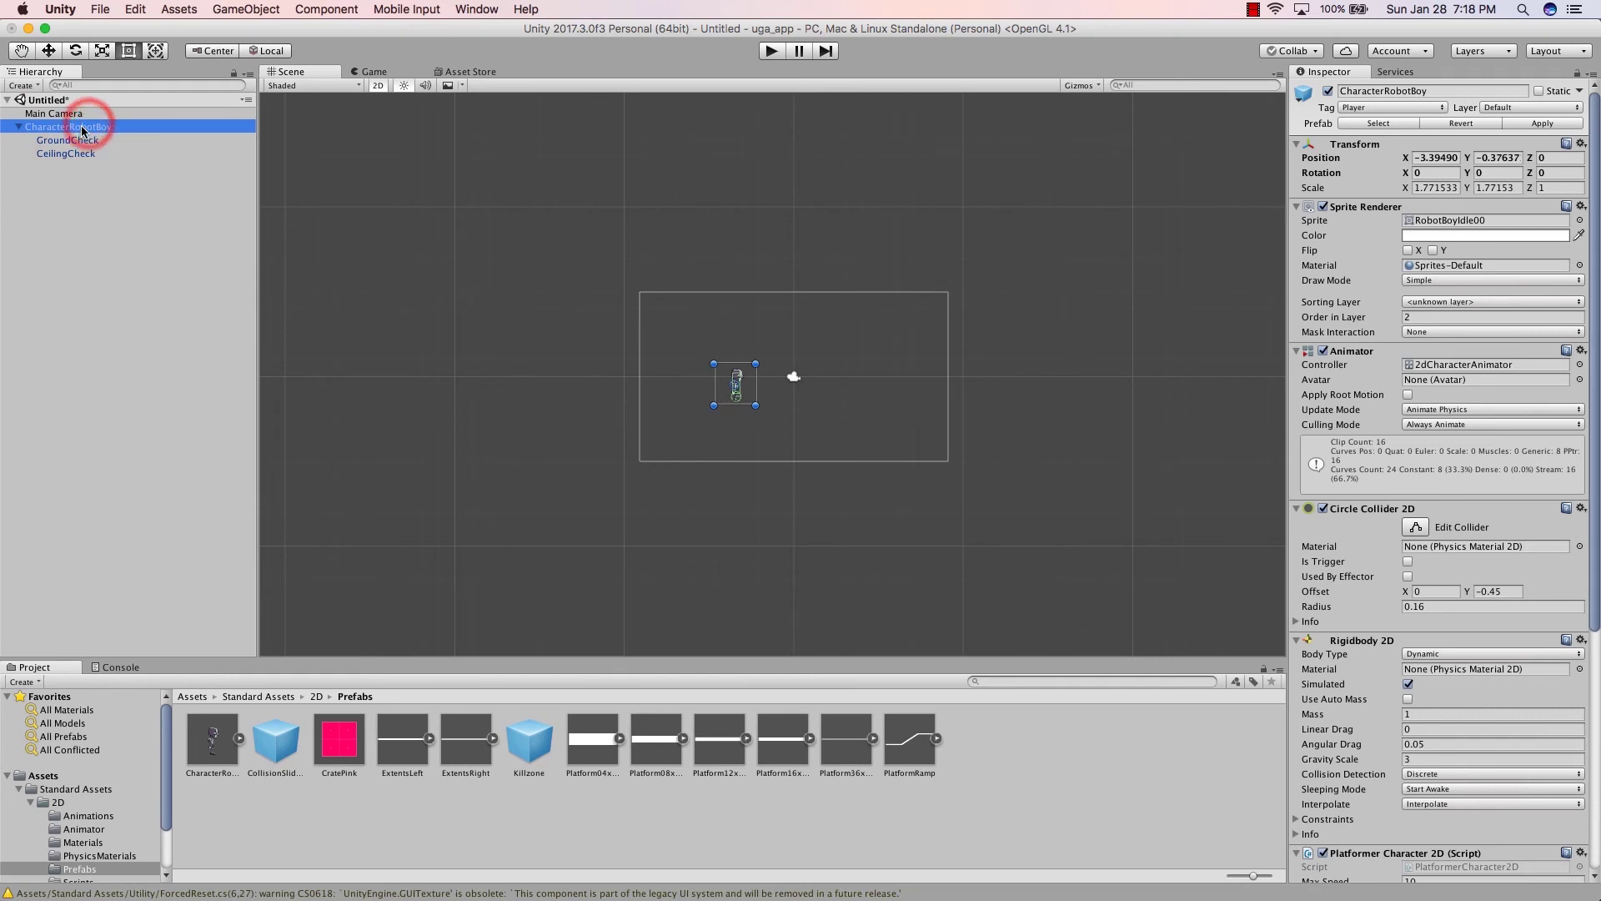
double_click(81, 129)
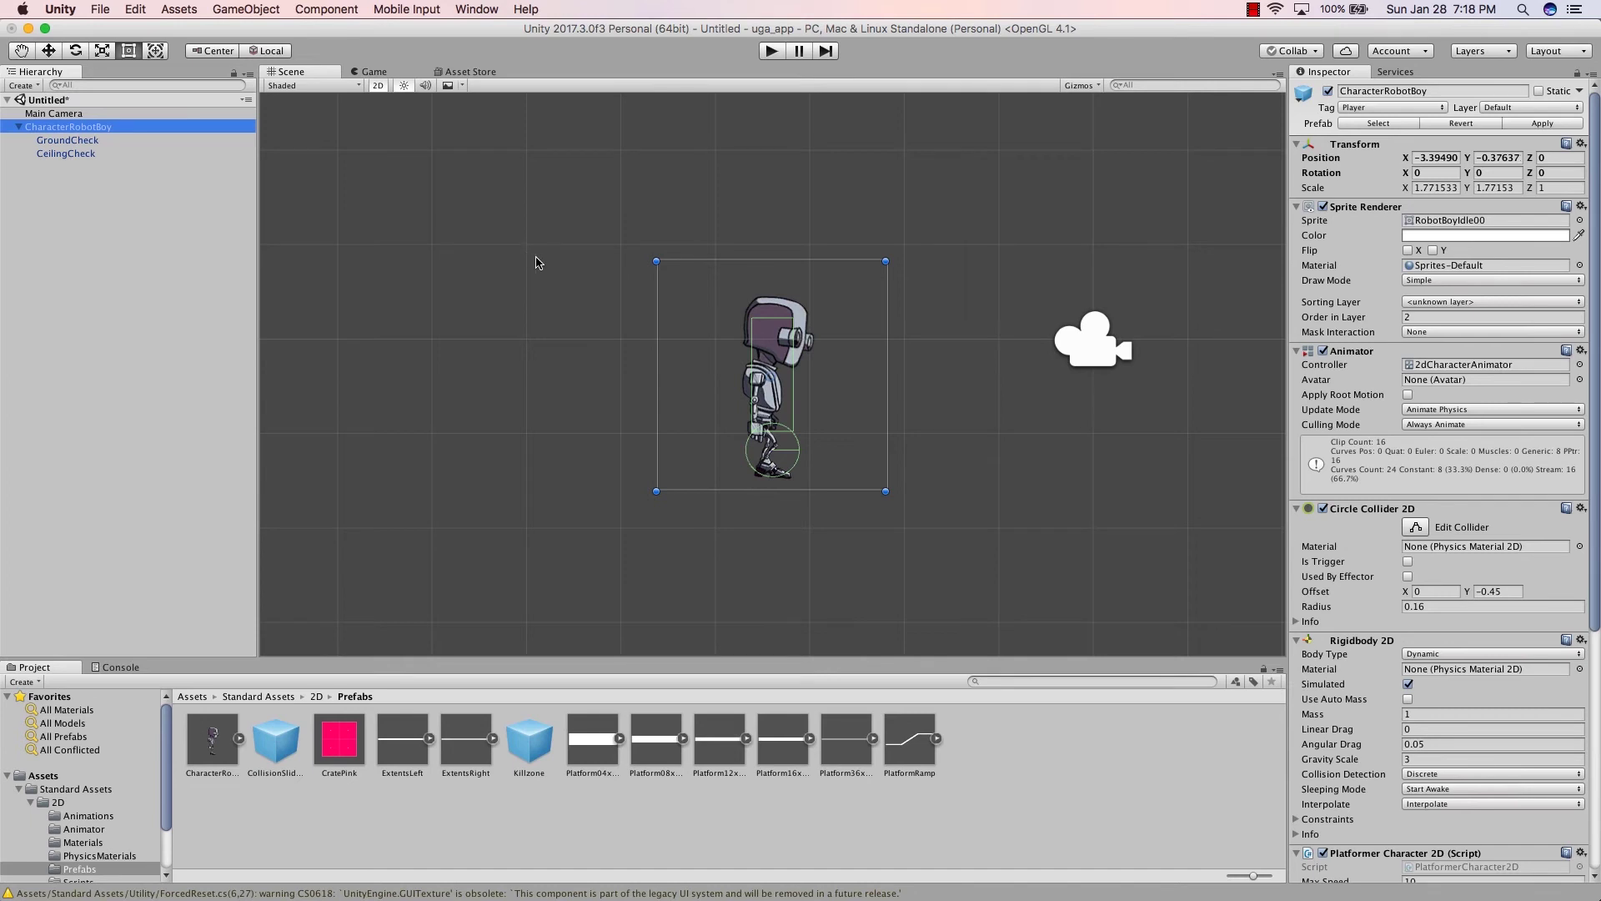
Switch the Scene view from 2D to 3D and orbit around CharacterRobotBoy, finishing with its flat side facing the view
click(379, 86)
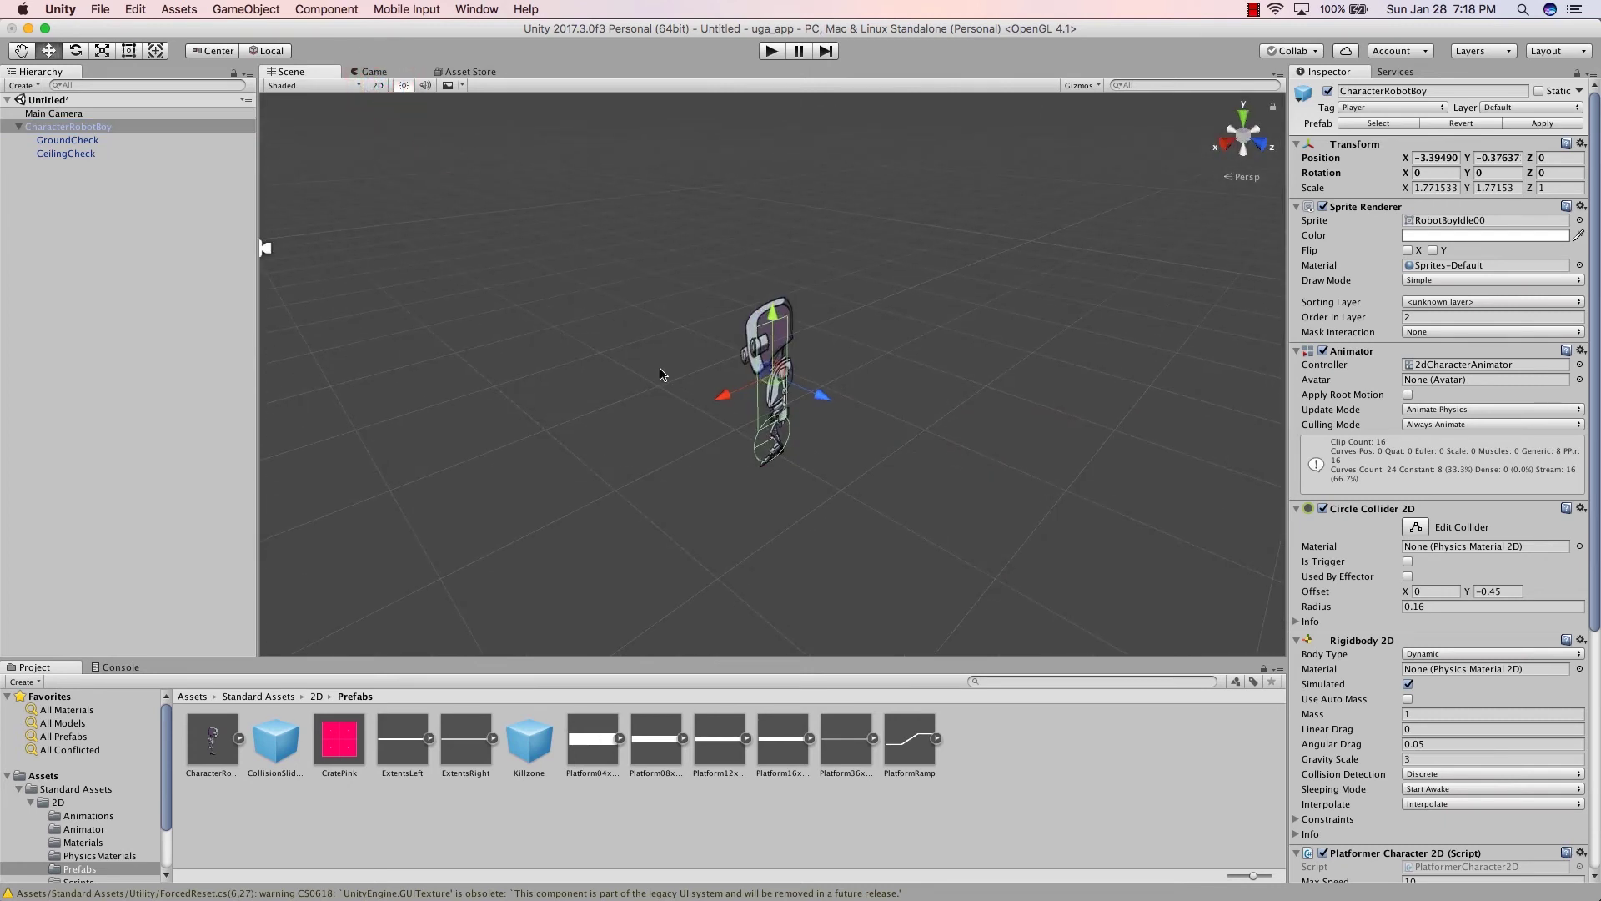
alt+drag(643, 367, 729, 343)
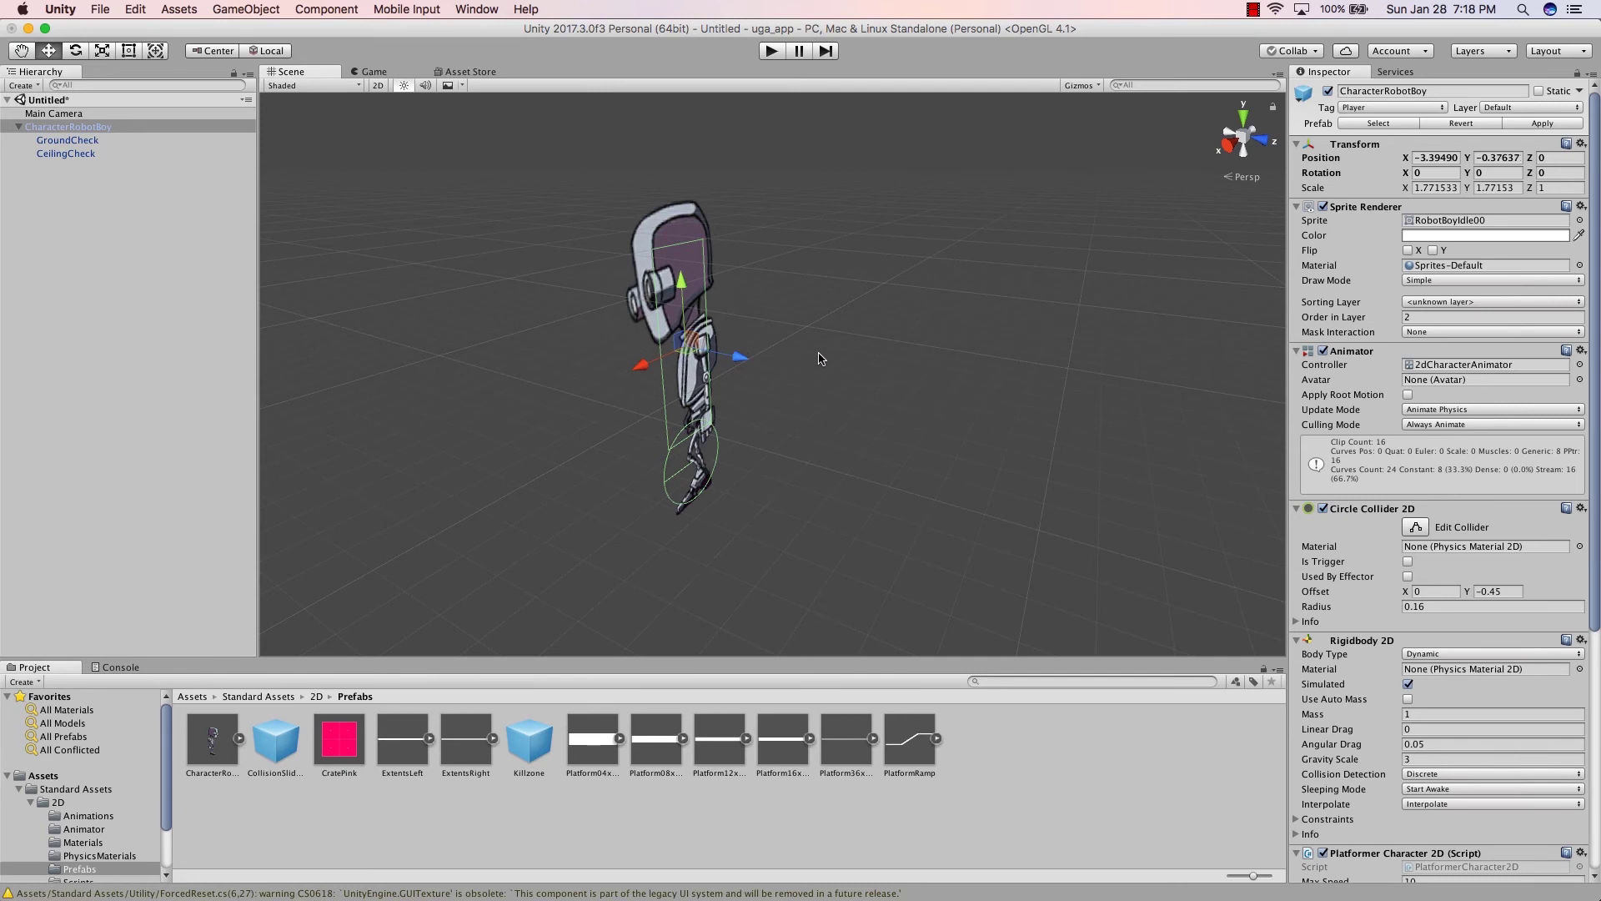
alt+click(805, 332)
alt+drag(804, 332, 874, 335)
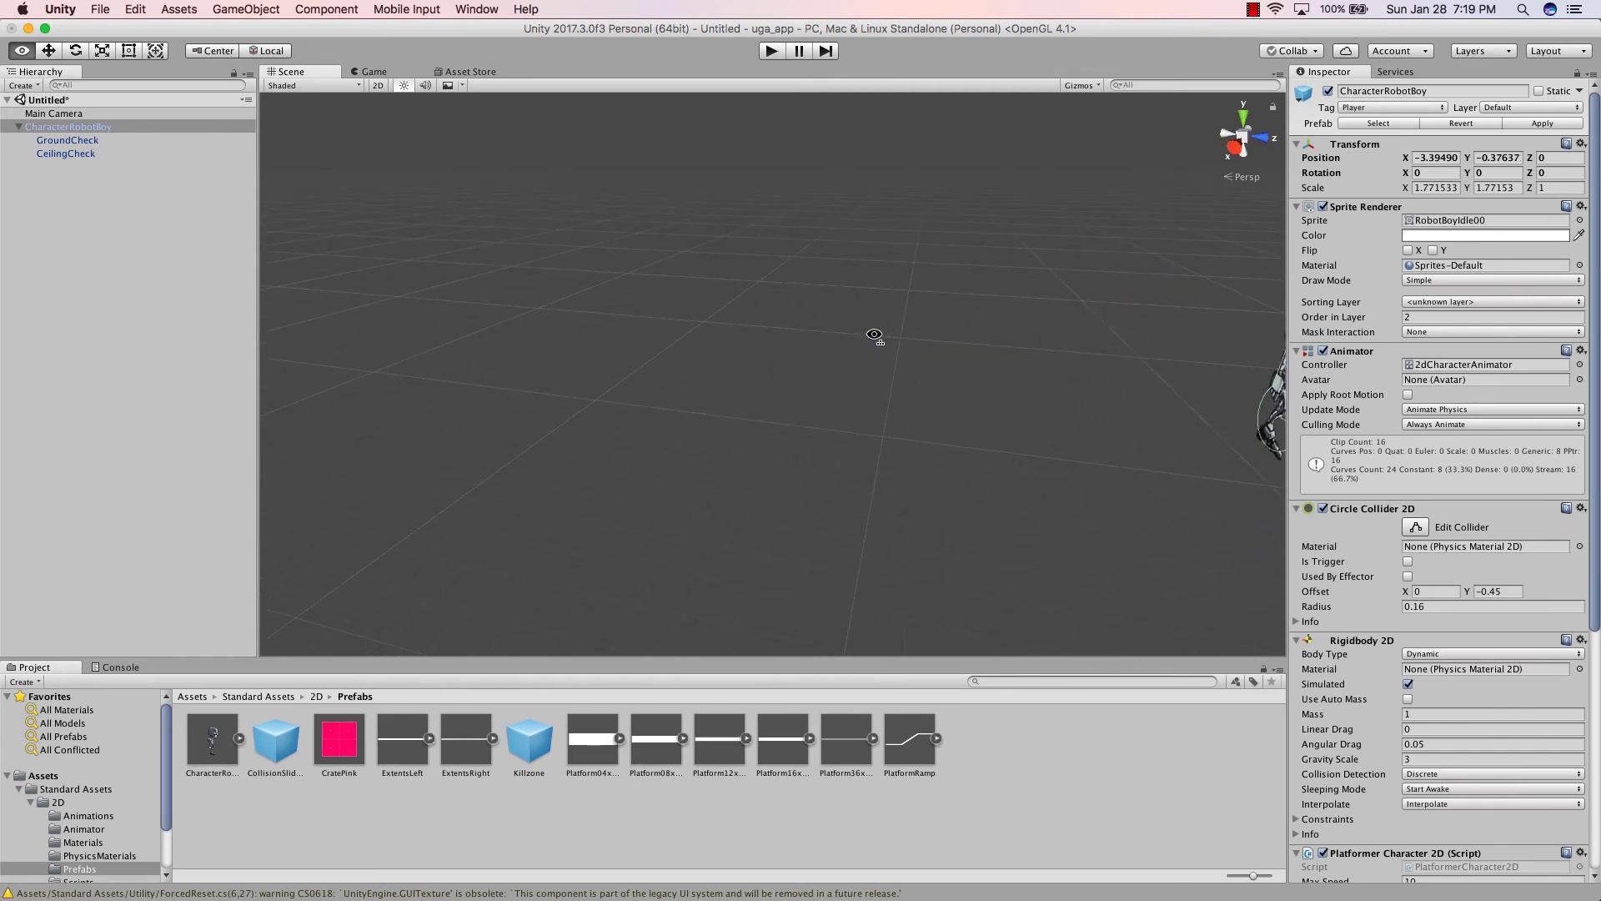
key(f)
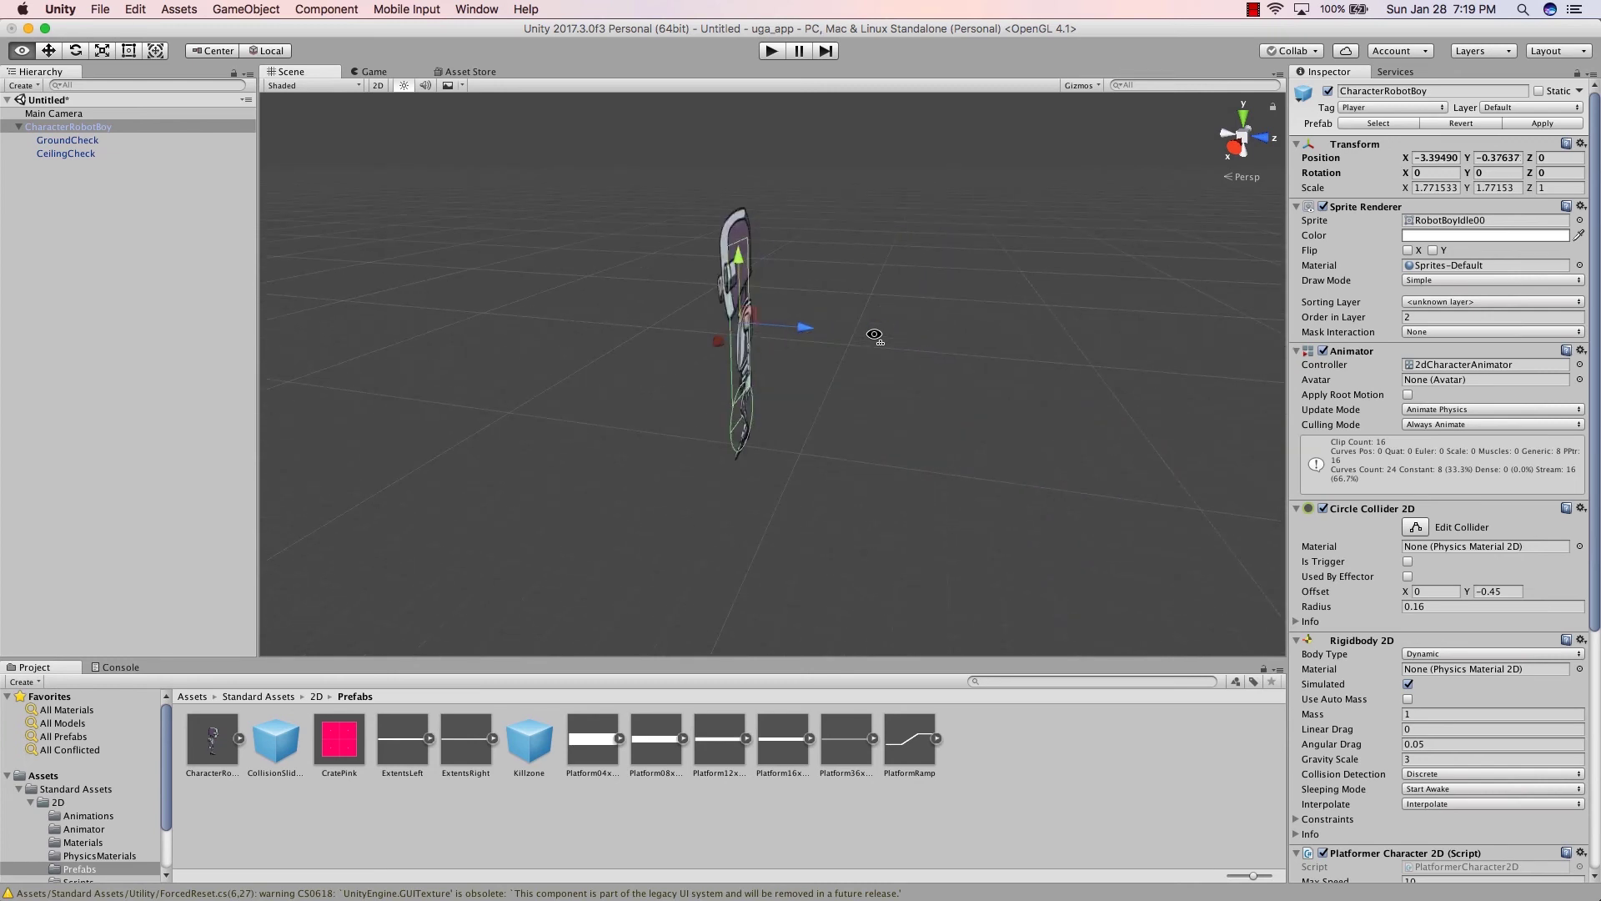
alt+drag(873, 339, 829, 393)
alt+right_drag(829, 393, 851, 403)
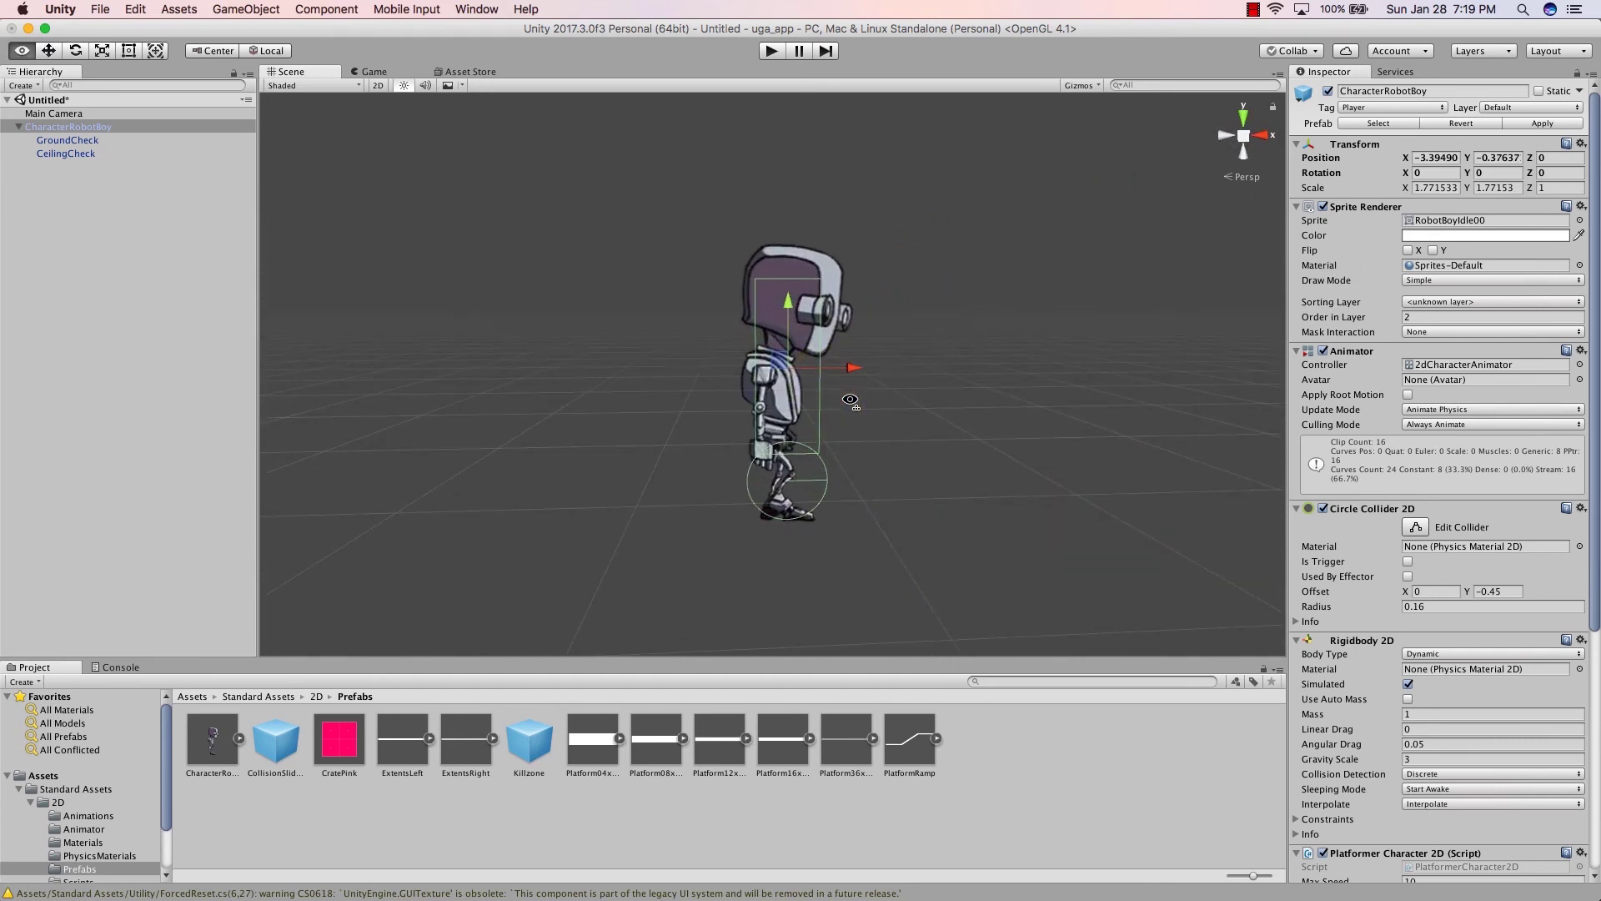
Collapse CharacterRobotBoy in the Hierarchy and delete it from the scene
click(21, 127)
click(19, 127)
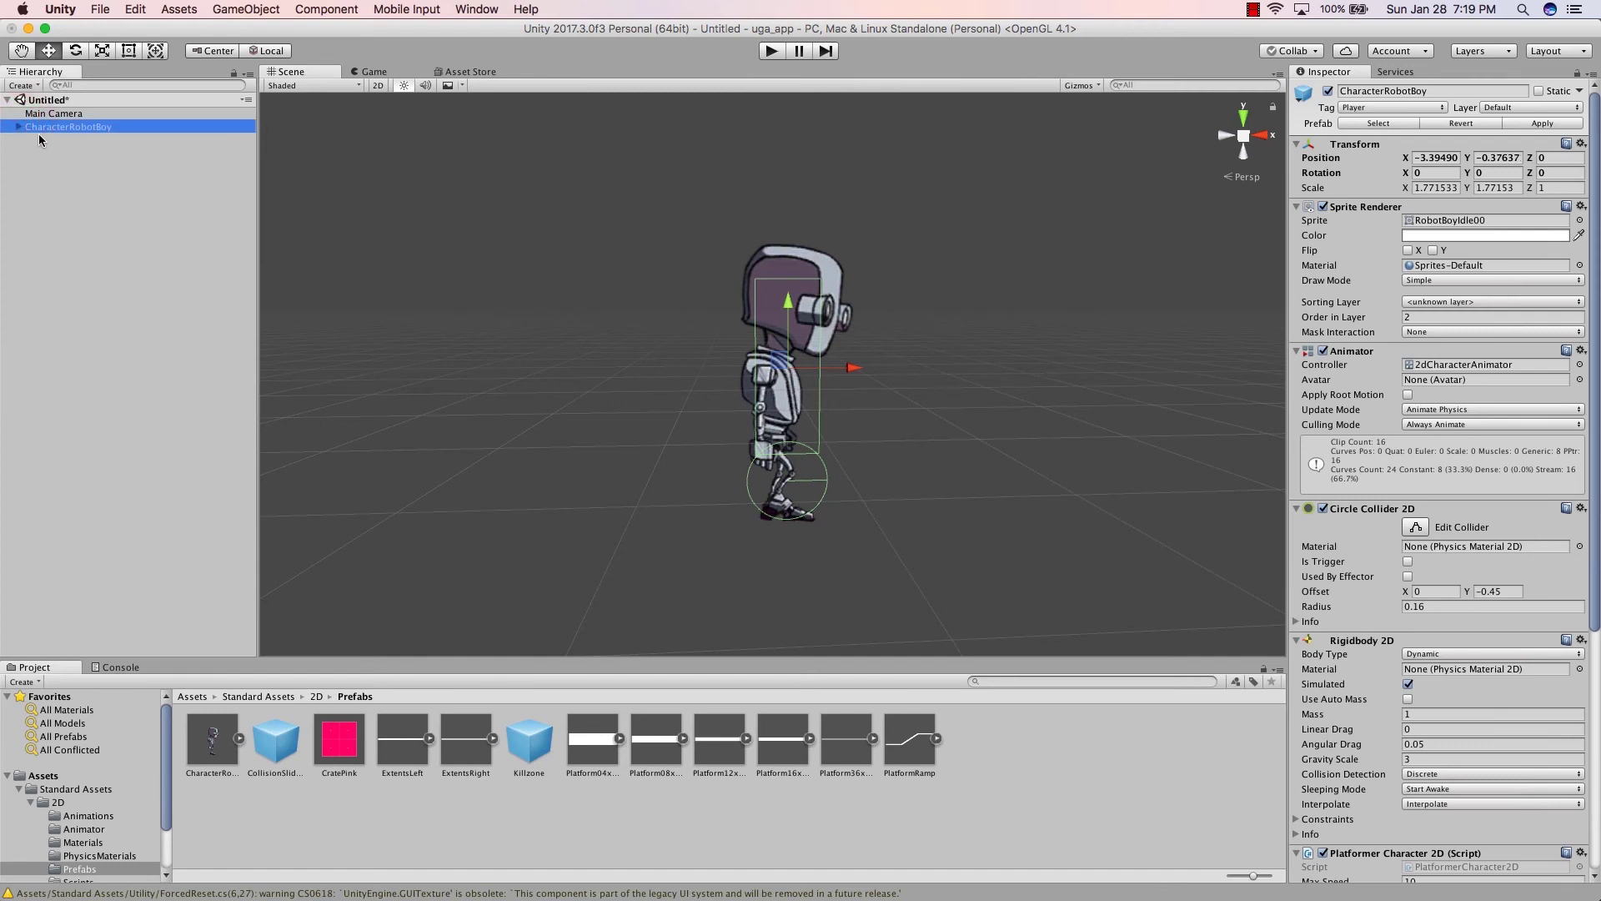
click(51, 114)
click(55, 126)
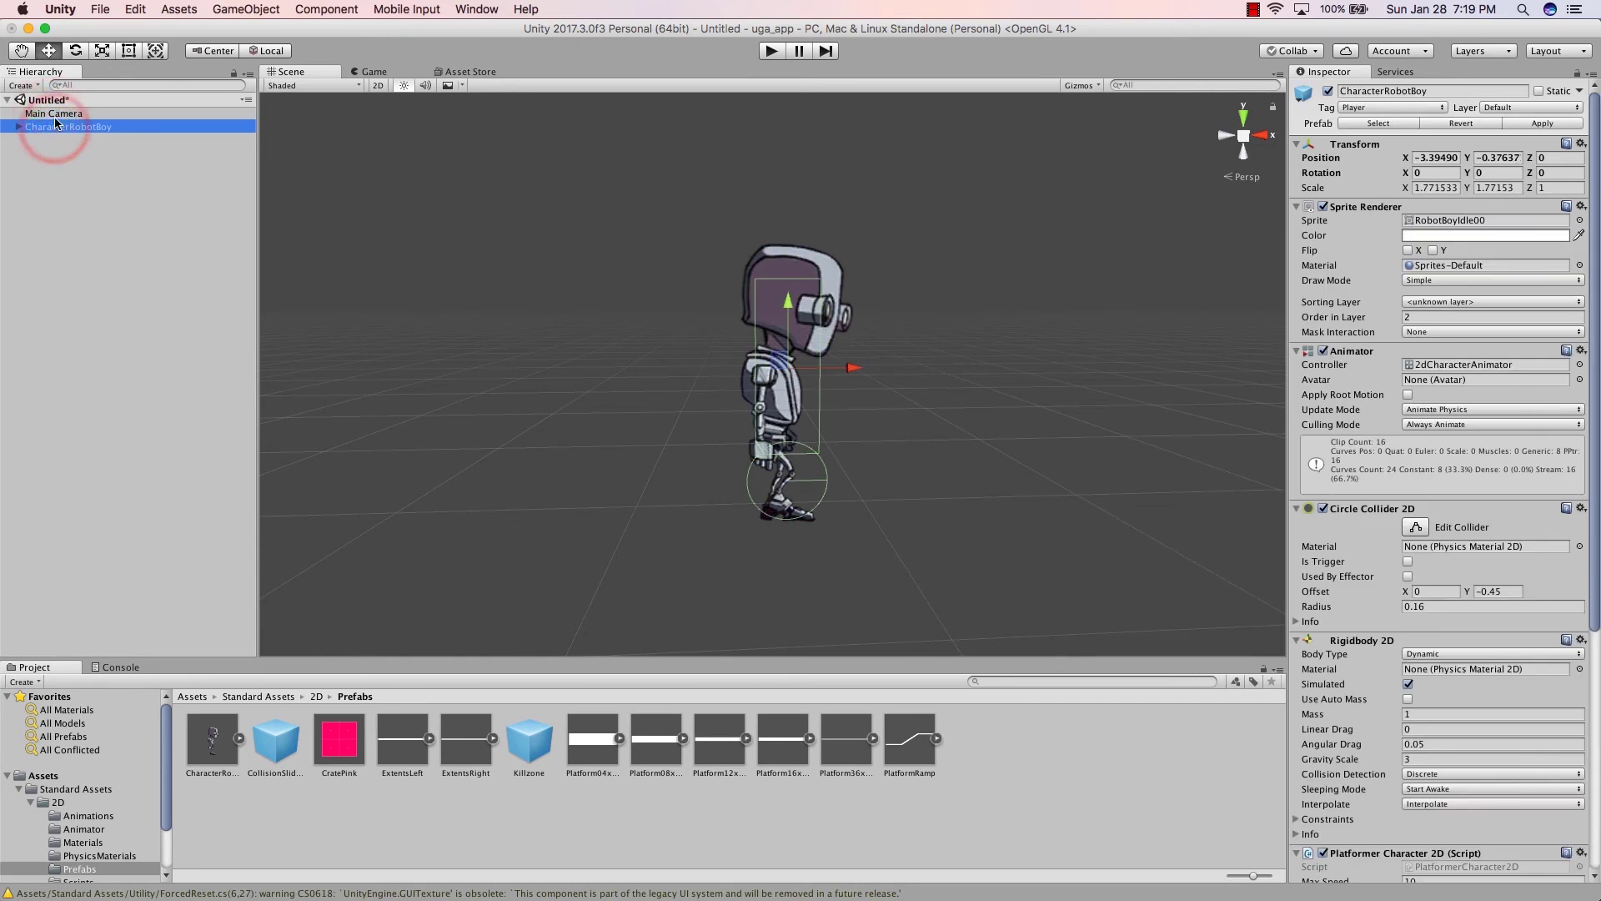
right_click(50, 134)
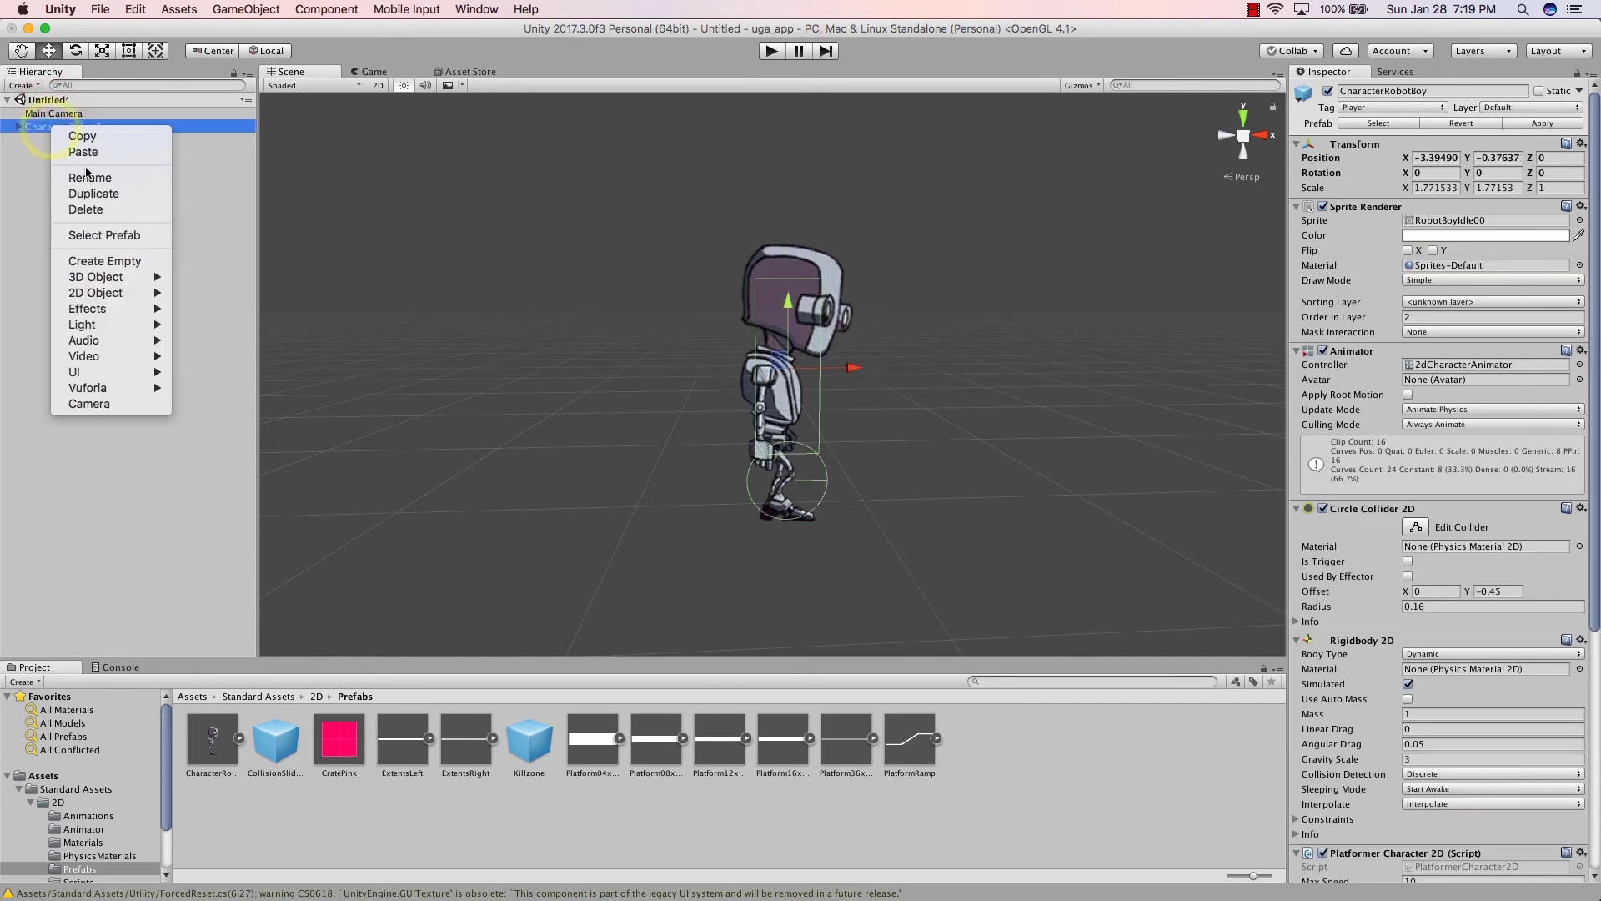
click(106, 211)
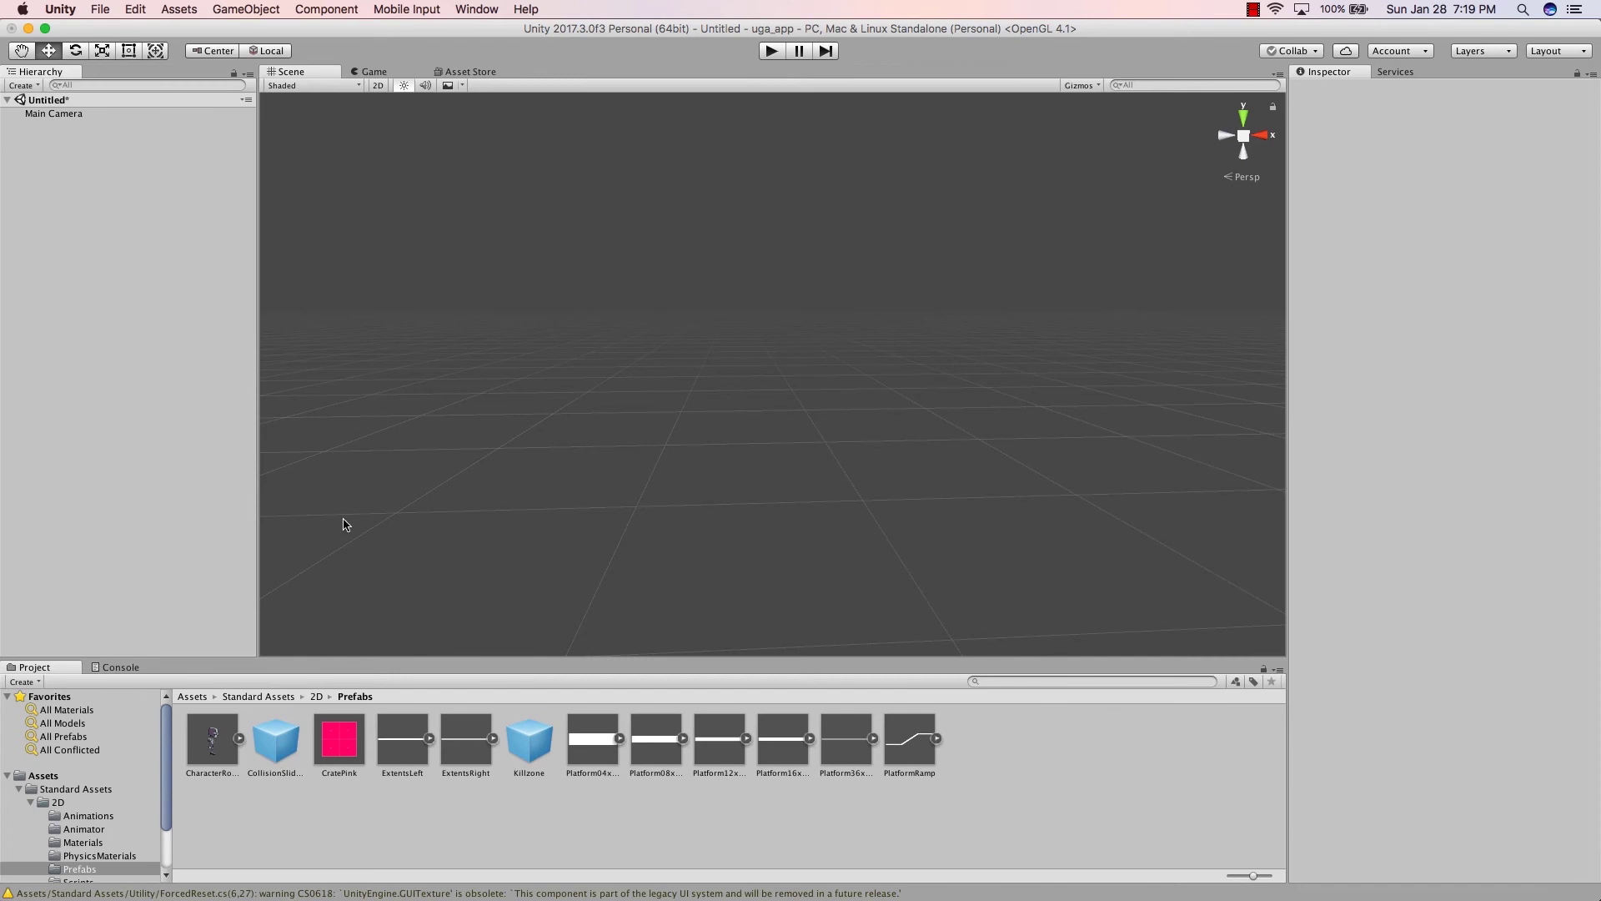
Collapse the 2D folder in the Project's folder tree, leaving Standard Assets expanded
click(30, 802)
click(19, 789)
click(19, 789)
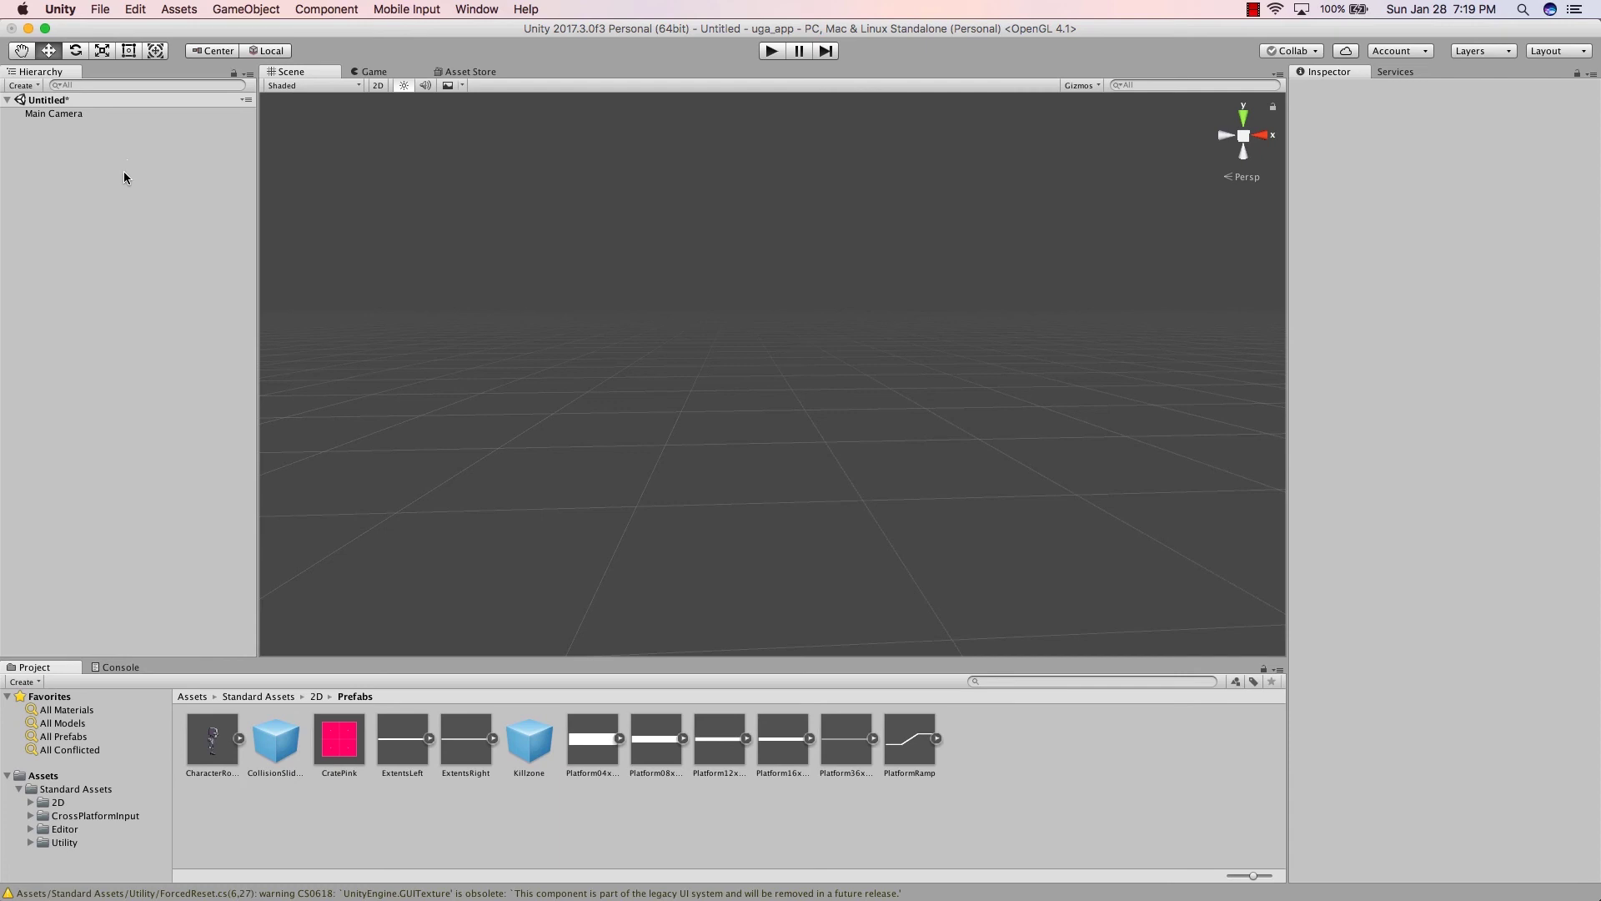
click(73, 154)
Preview the Game view at 16:10, 16:9 and 5:4 aspect ratios, and return it to Free Aspect
click(371, 73)
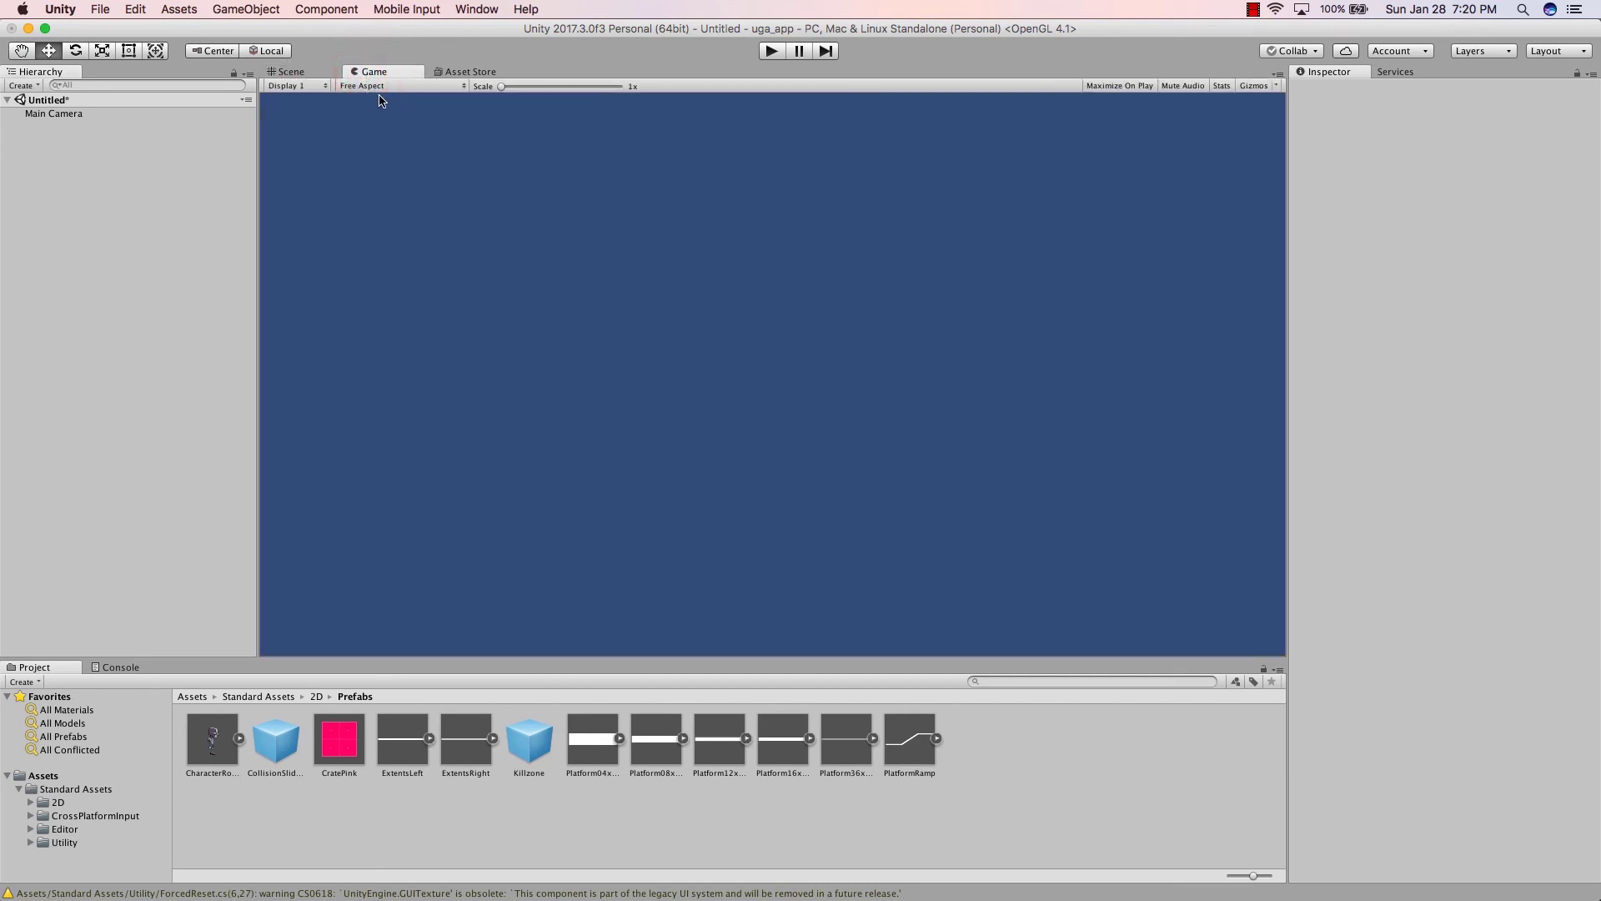
click(376, 88)
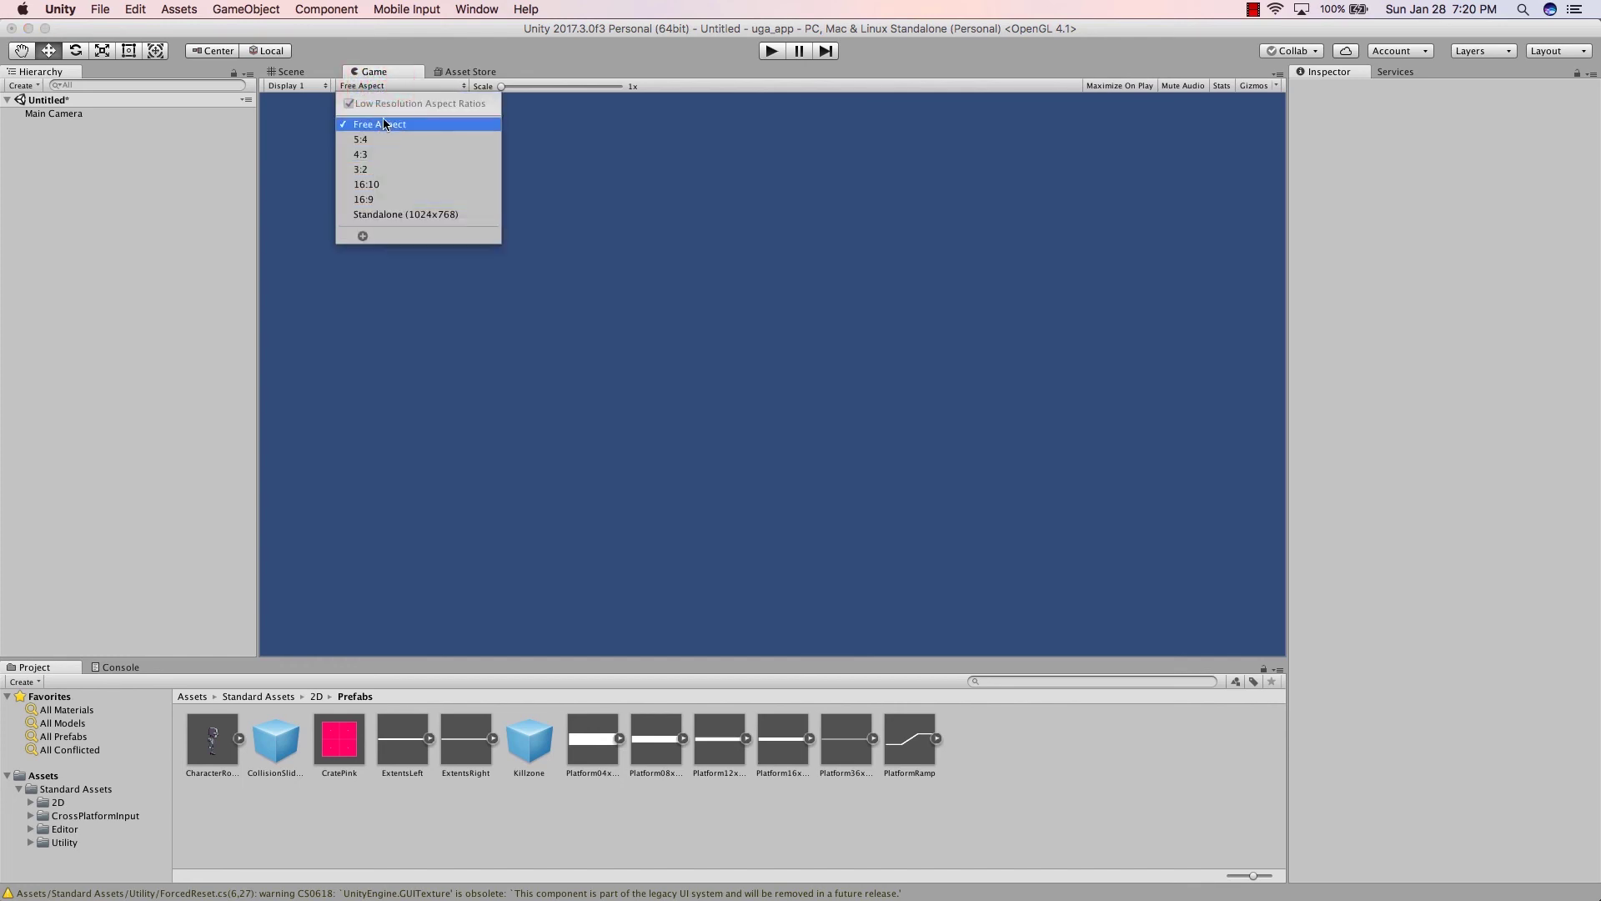
click(393, 184)
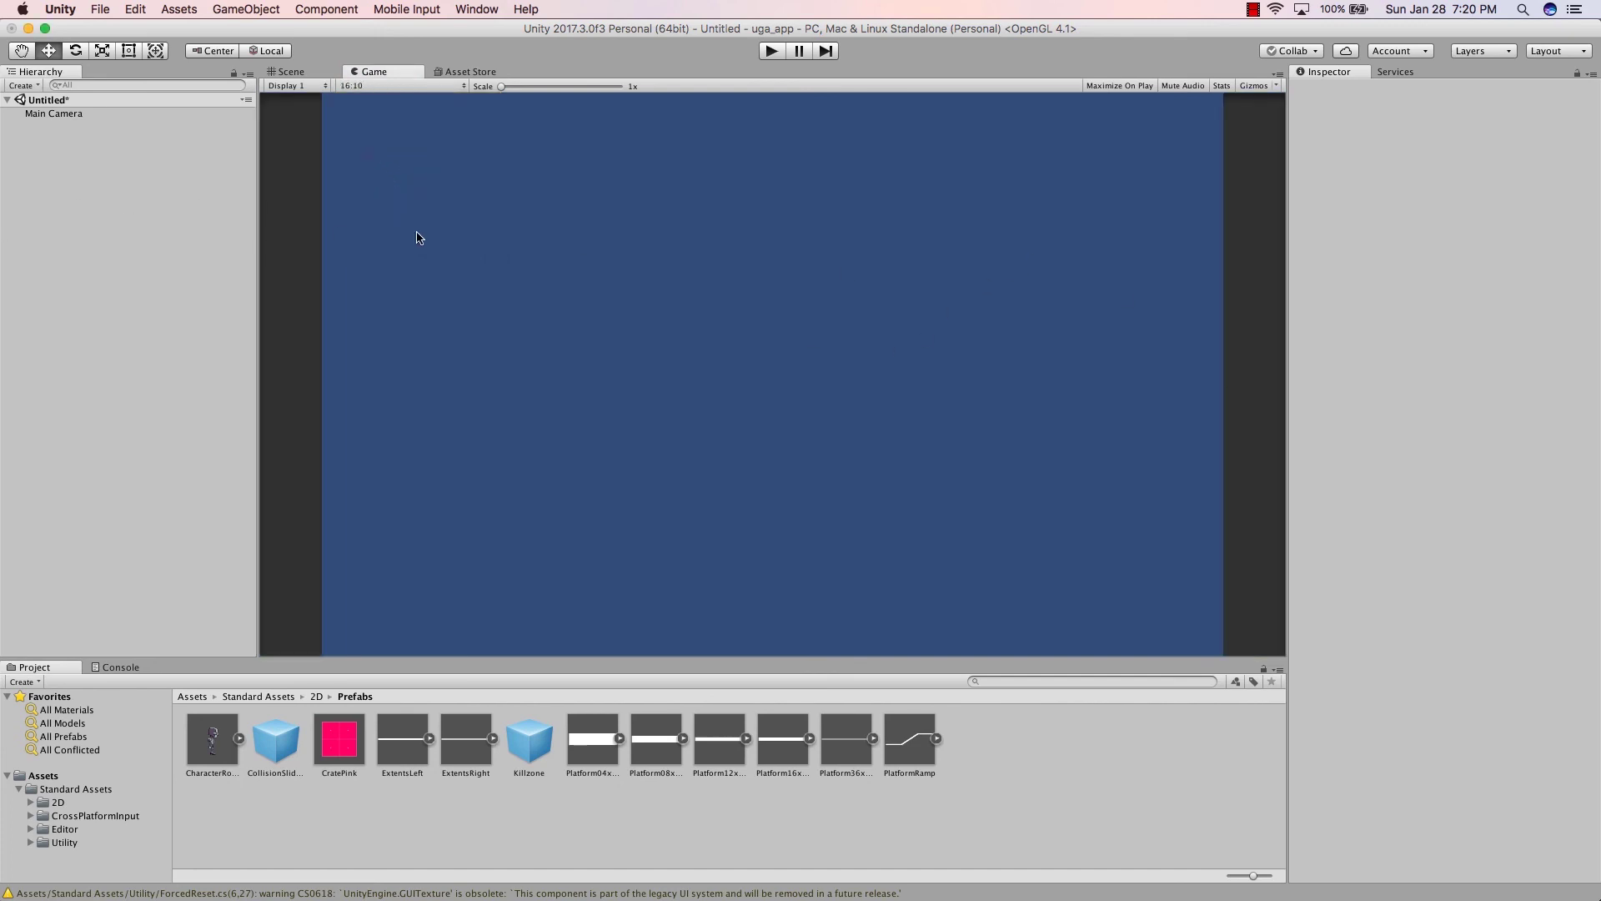
click(456, 87)
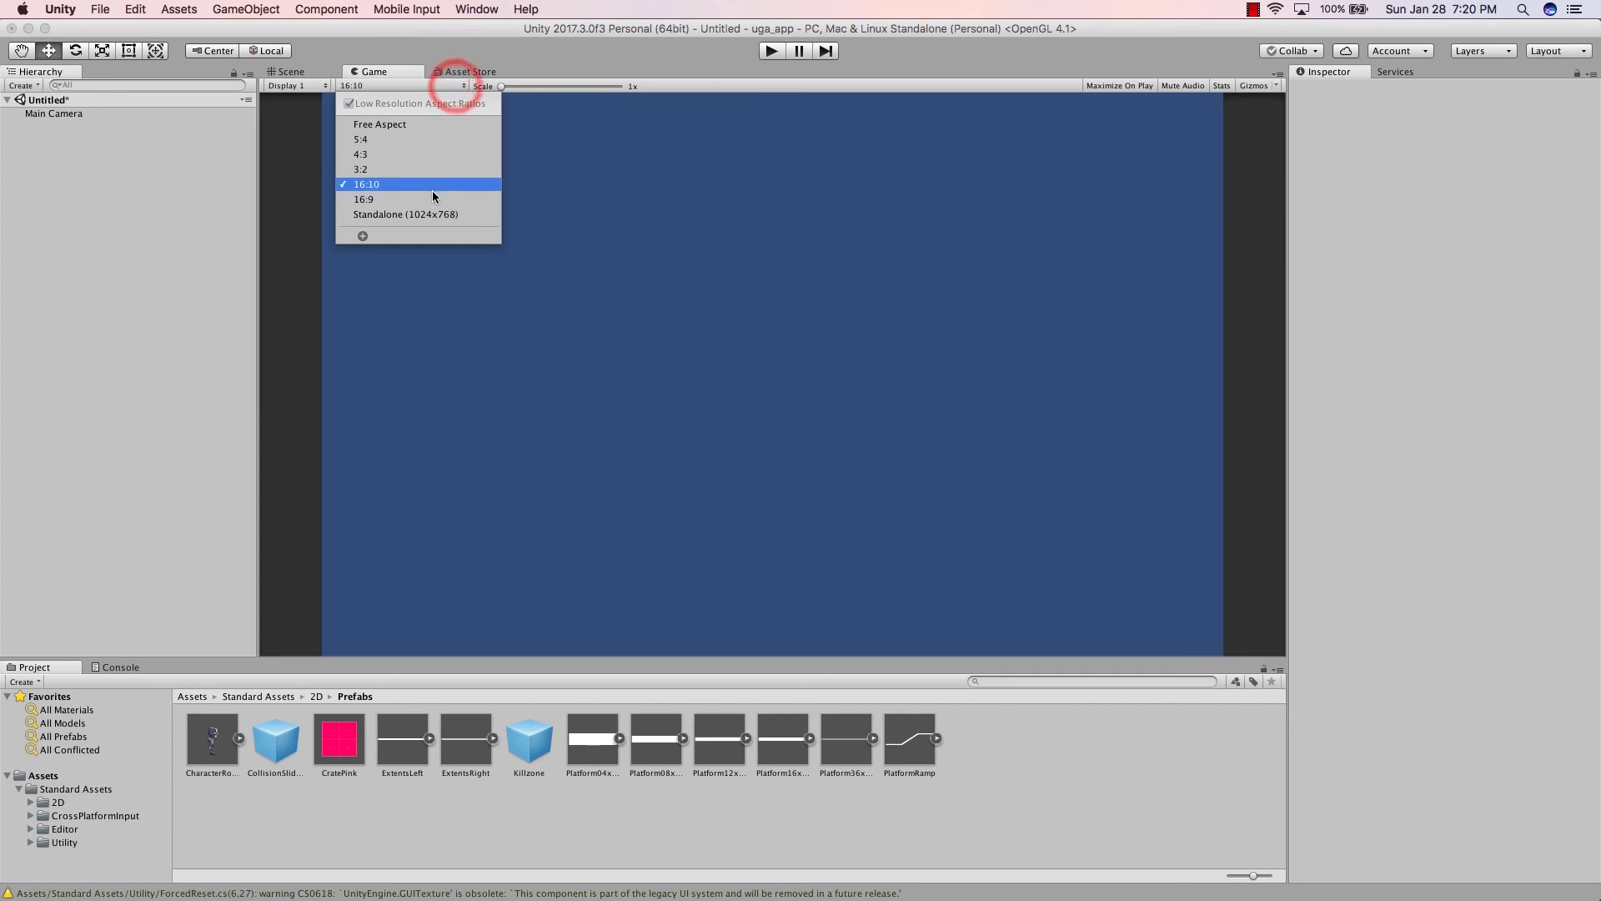
click(434, 199)
click(463, 86)
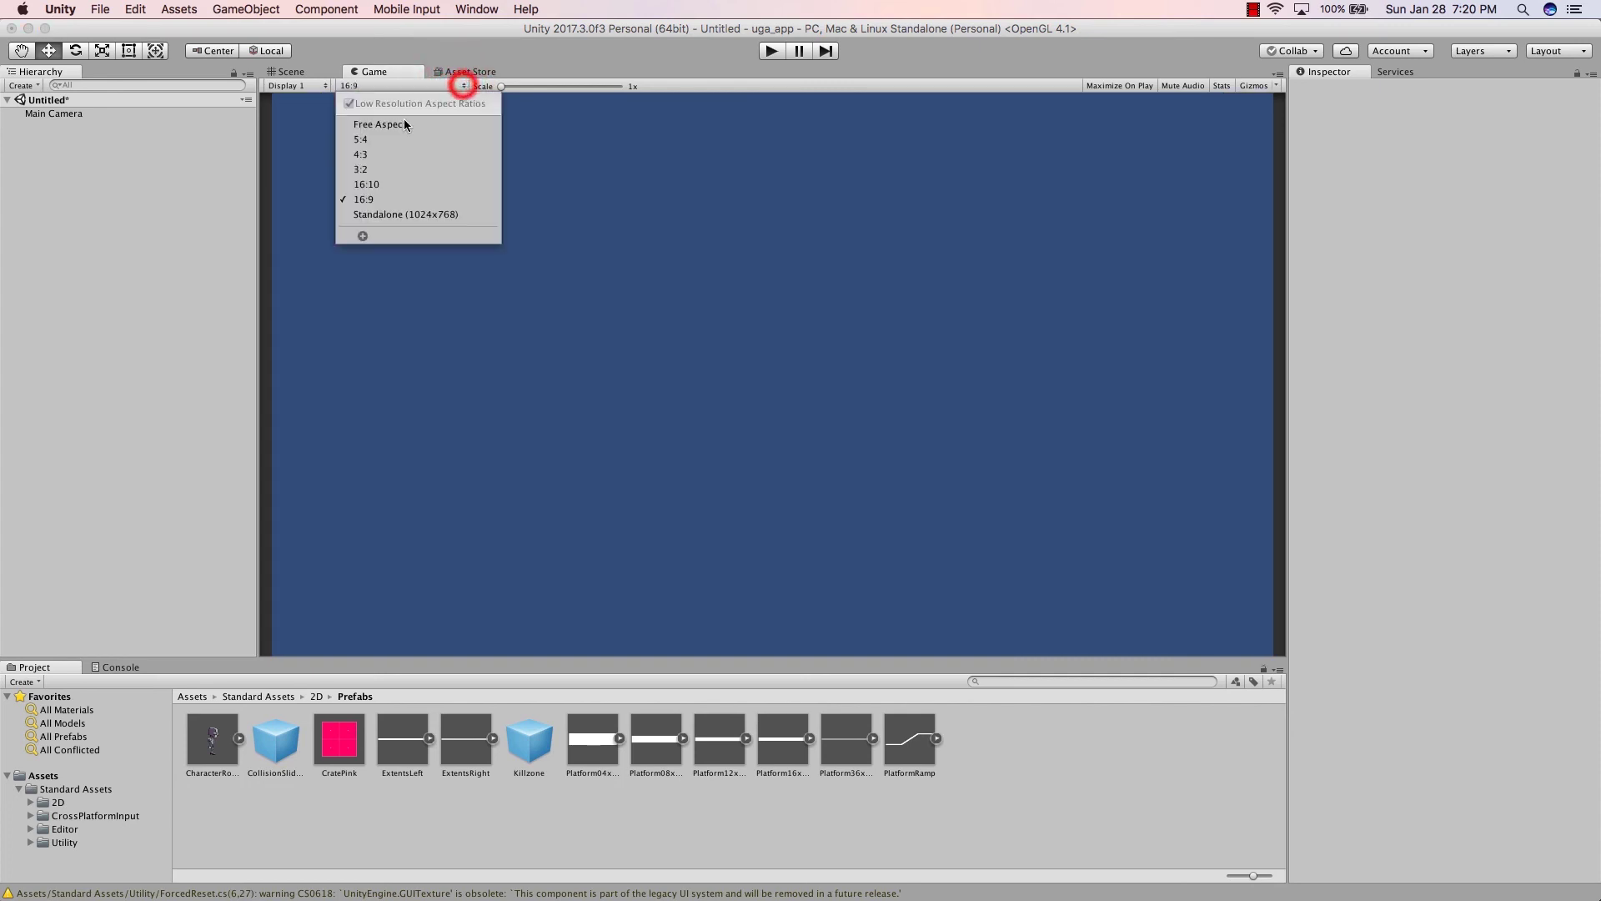
click(386, 138)
click(442, 86)
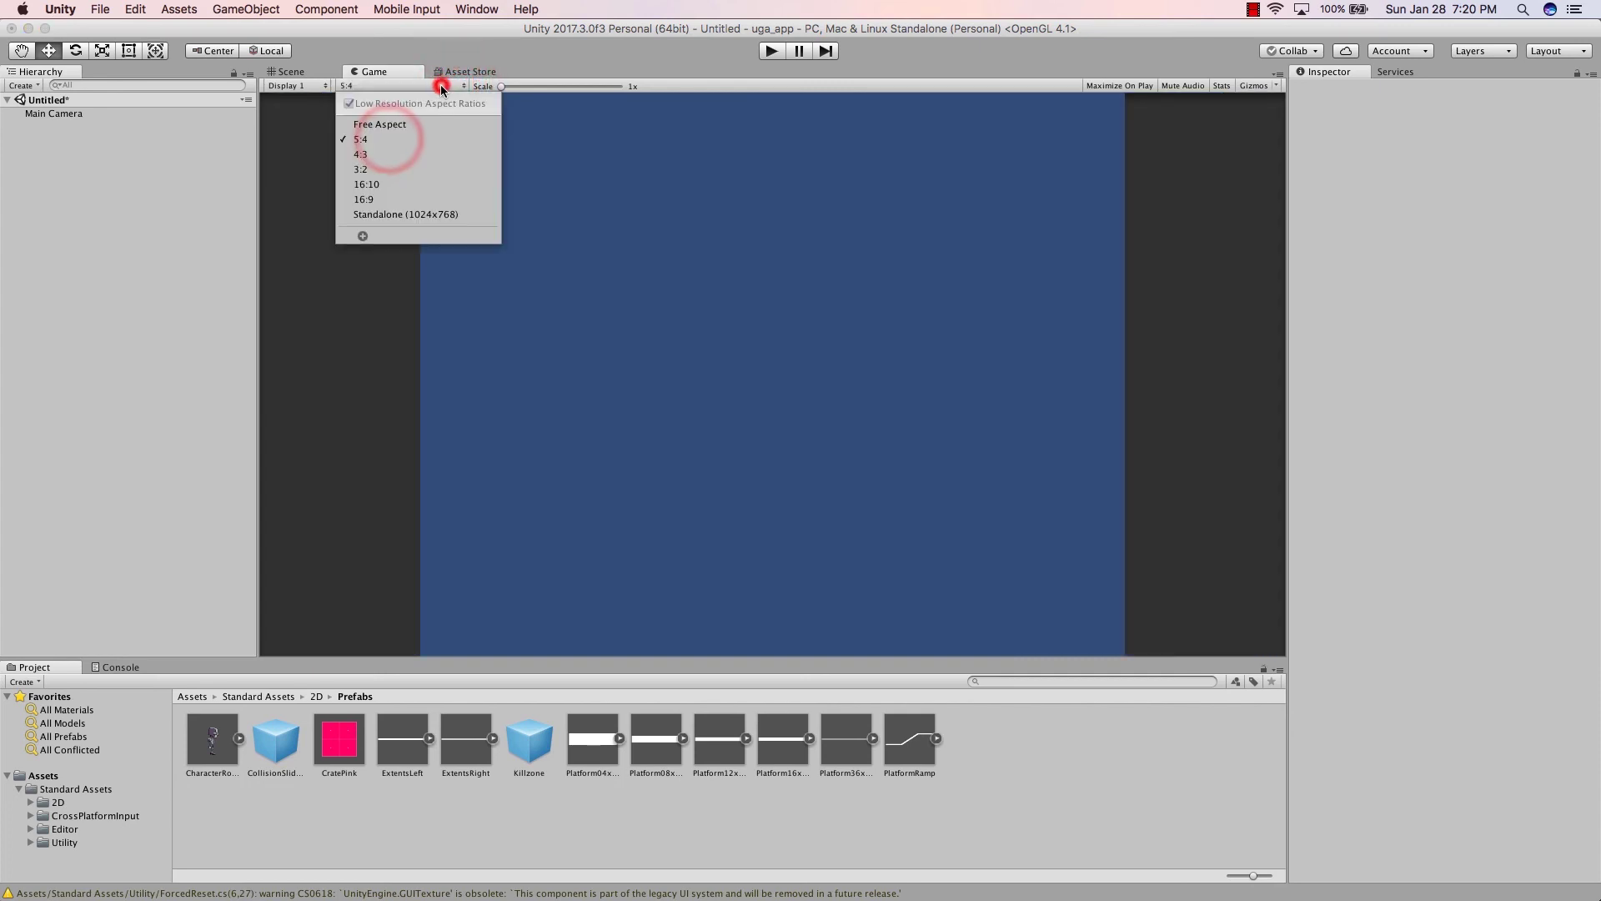
click(402, 124)
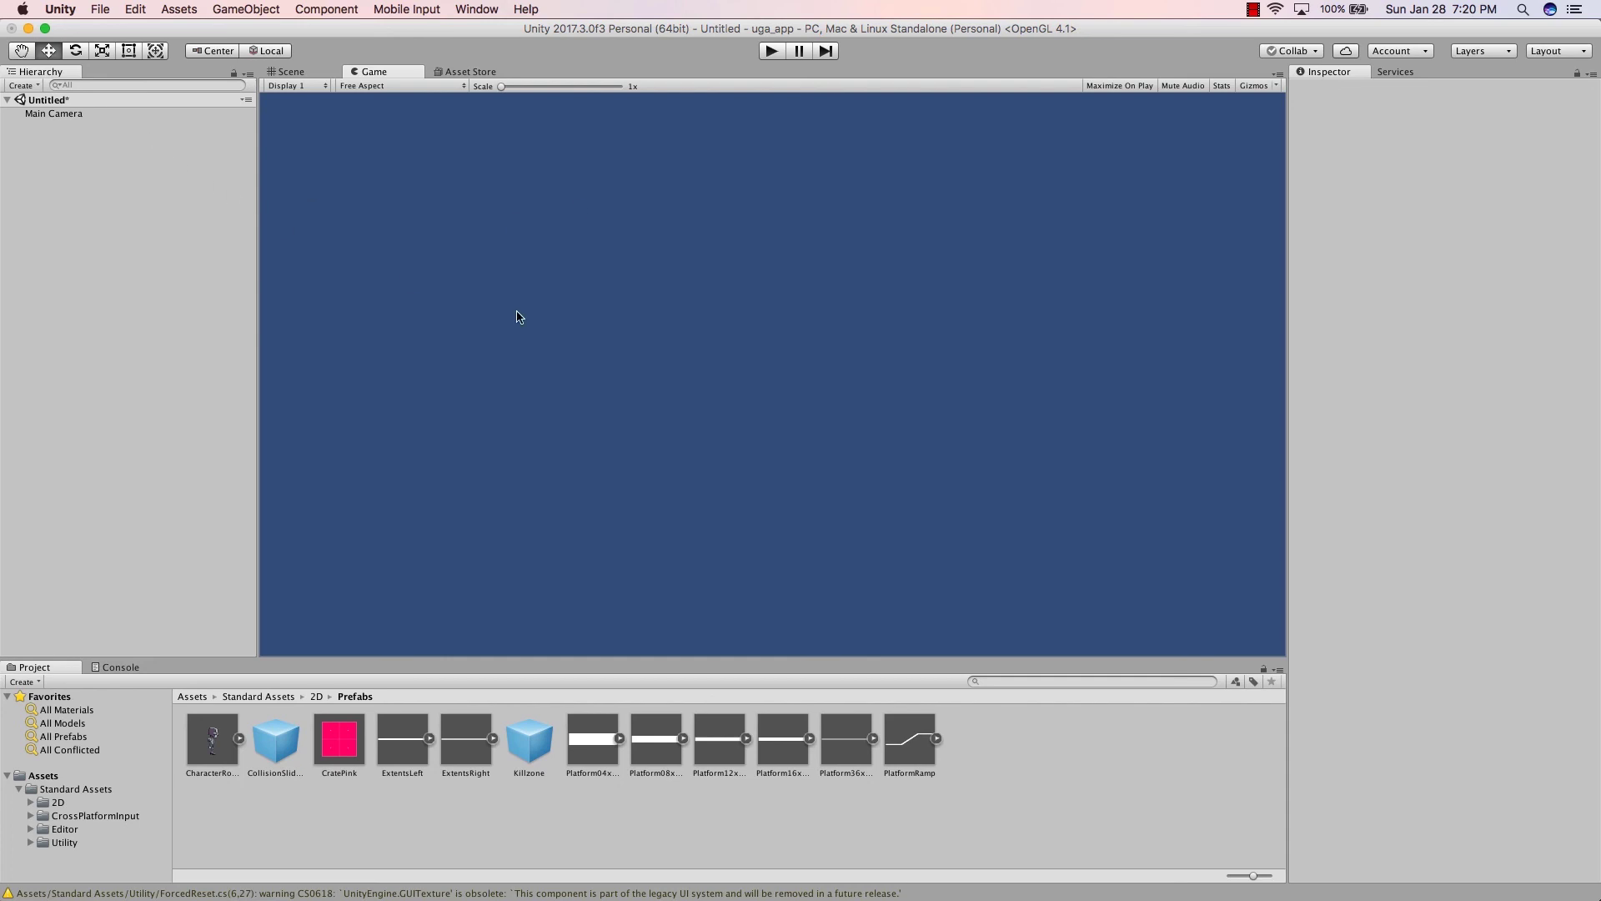
View the Asset Store's home page and return to the Scene view
click(461, 74)
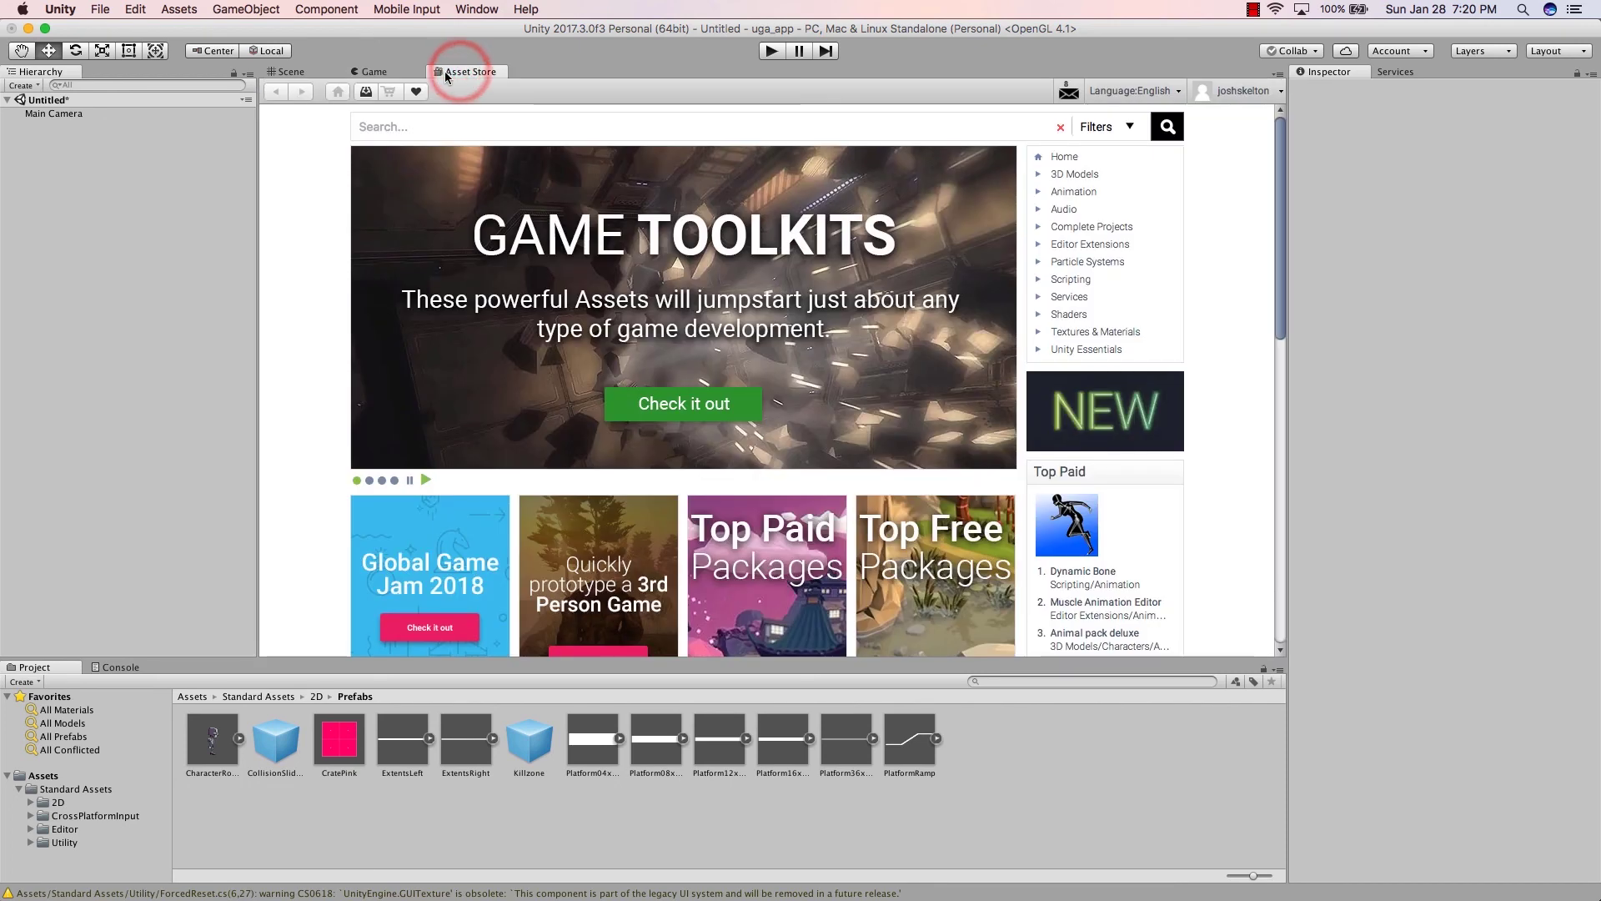
click(292, 74)
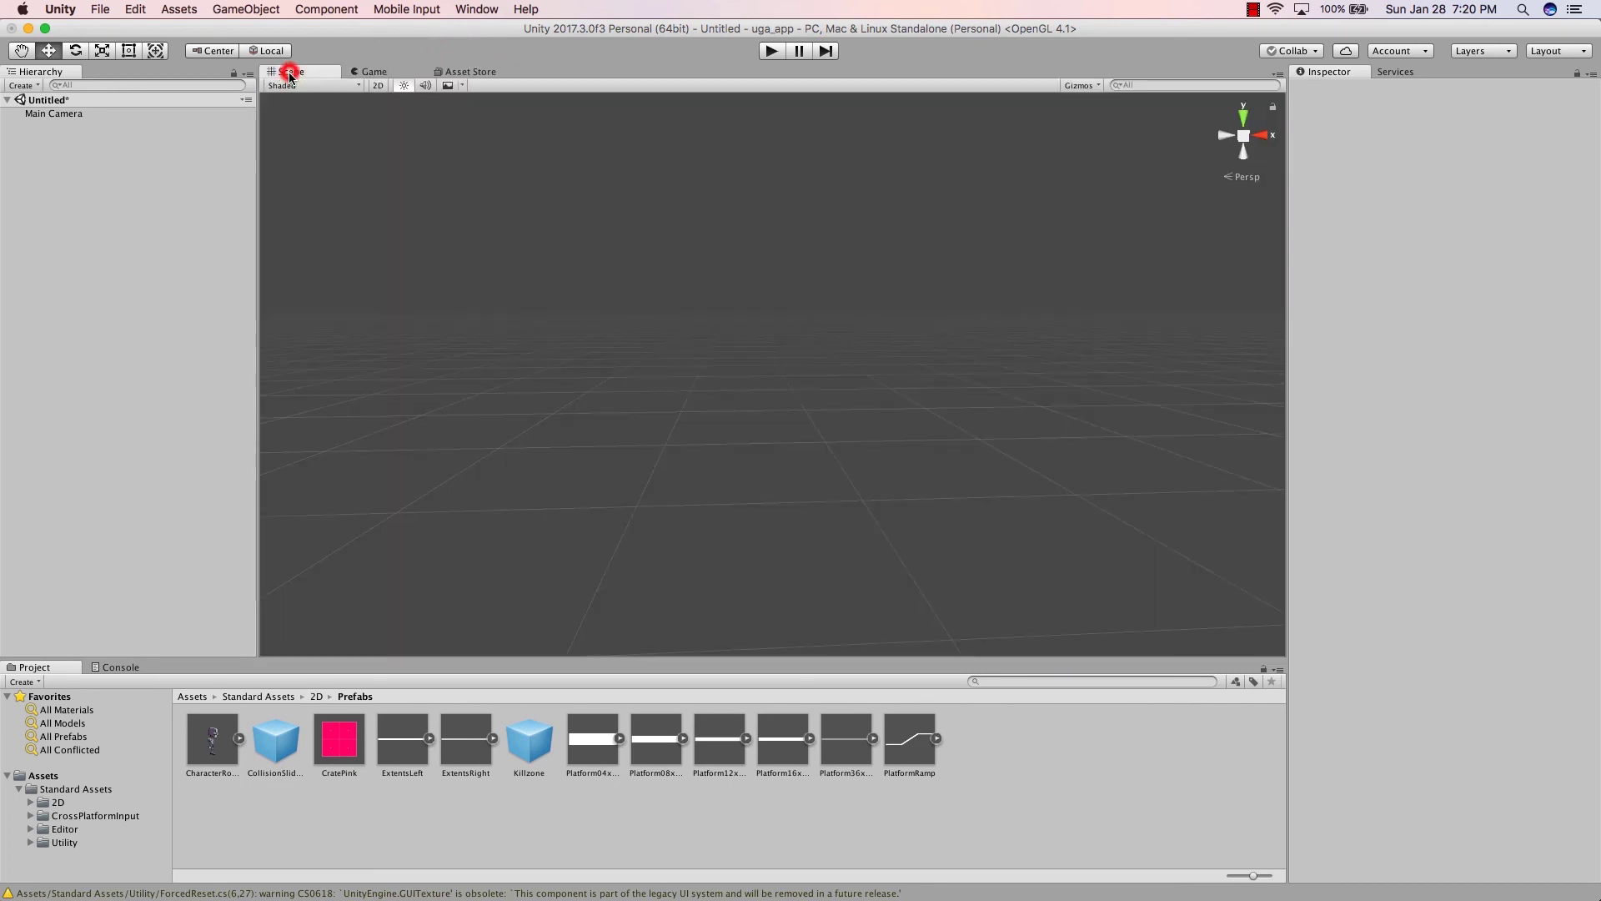